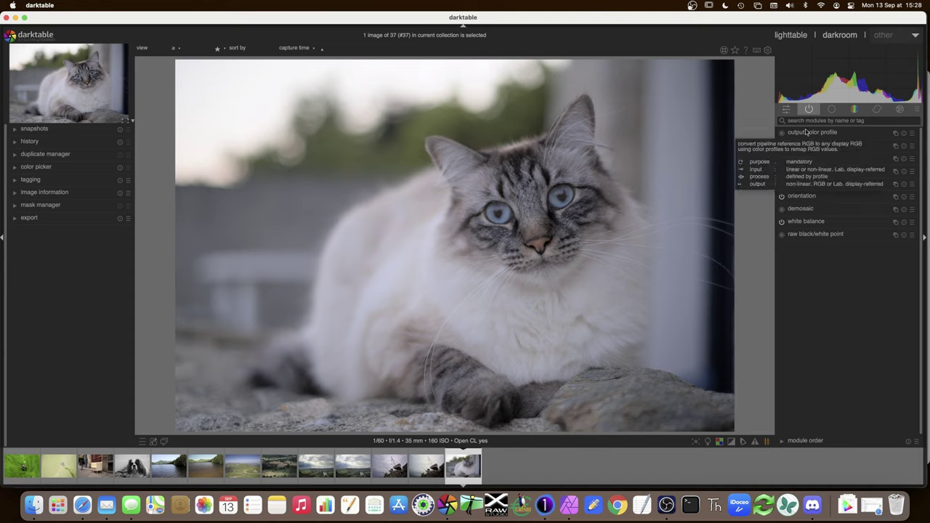
# Review the pixel workflow and chromatic adaptation defaults in darktable's image processing preferences
pyautogui.click(767, 50)
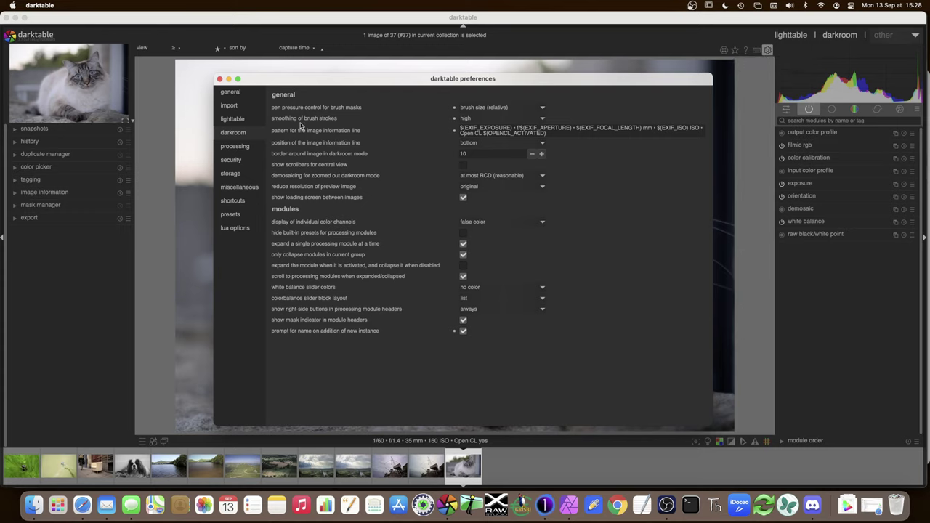
pyautogui.click(234, 147)
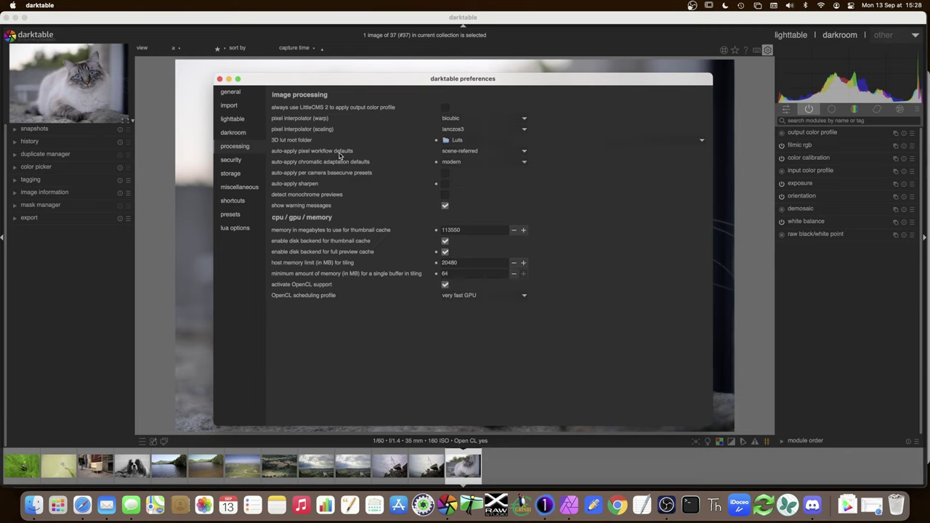
pyautogui.click(466, 151)
pyautogui.click(468, 167)
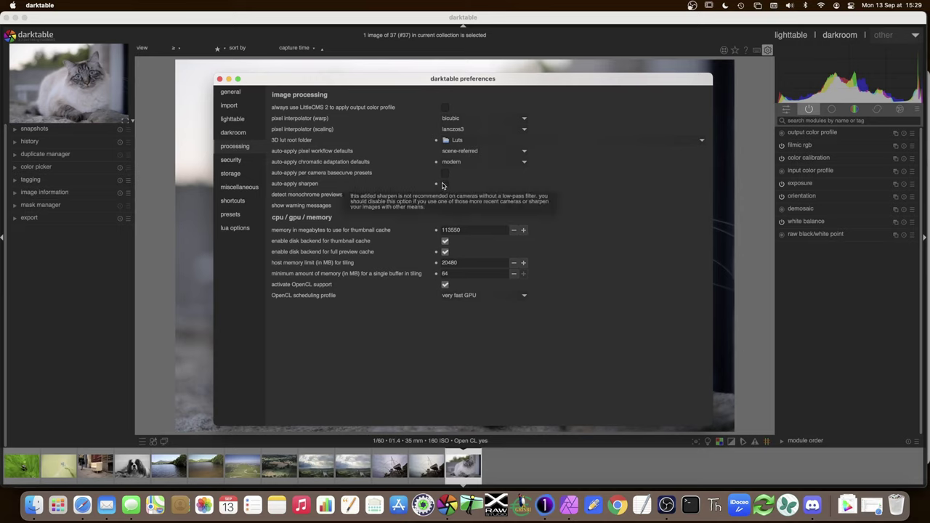
pyautogui.click(443, 185)
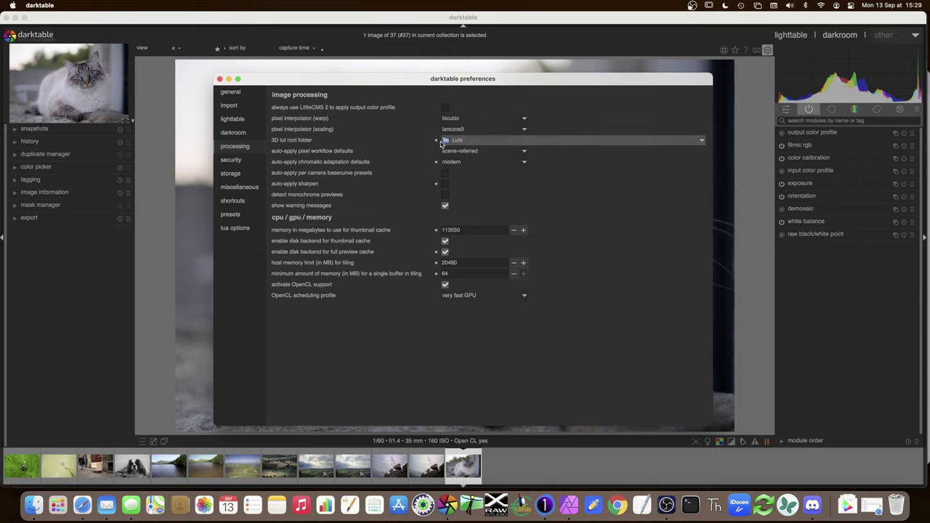
pyautogui.click(219, 79)
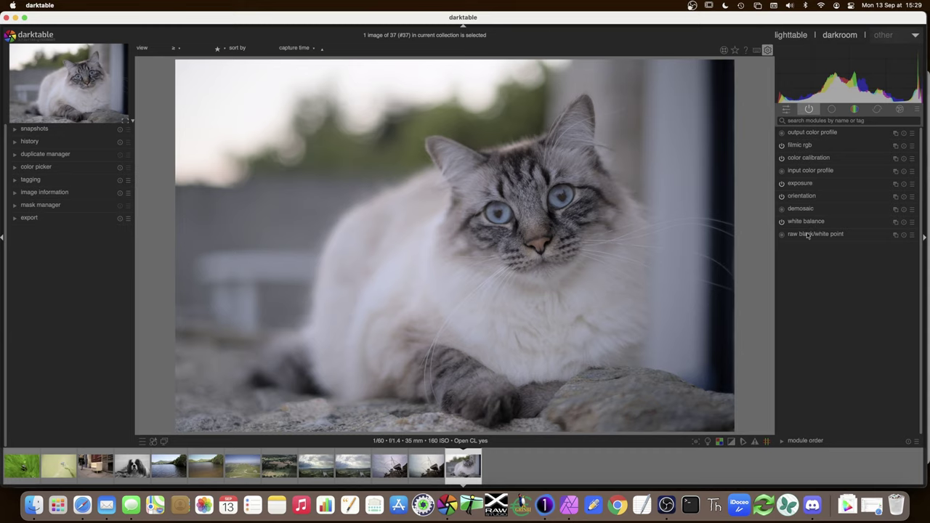
# Switch off filmic rgb, color calibration, exposure and white balance so the cat photo turns green
pyautogui.moveTo(808, 235)
pyautogui.click(781, 147)
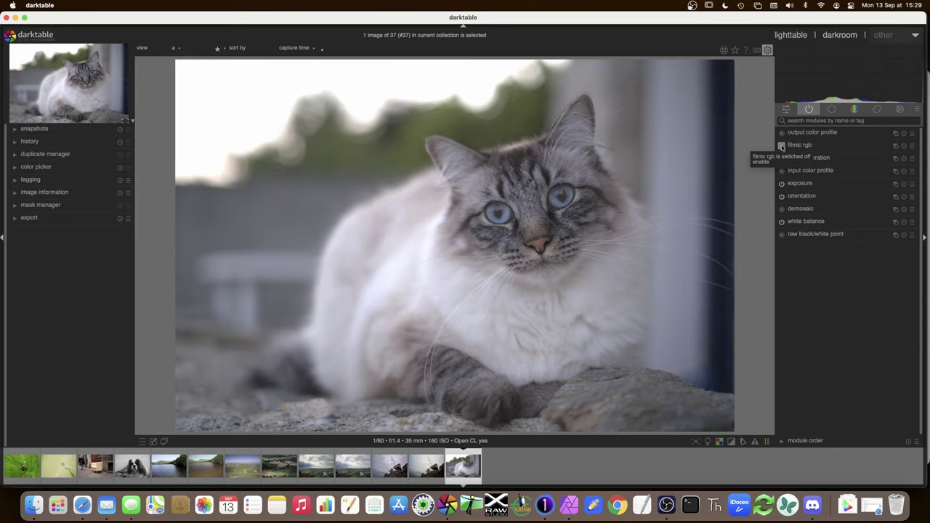
pyautogui.click(781, 157)
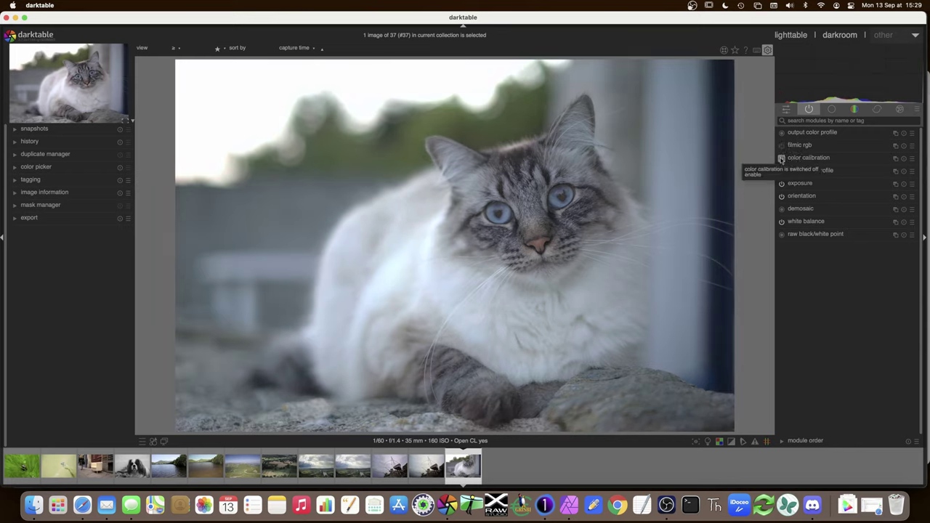
pyautogui.click(781, 184)
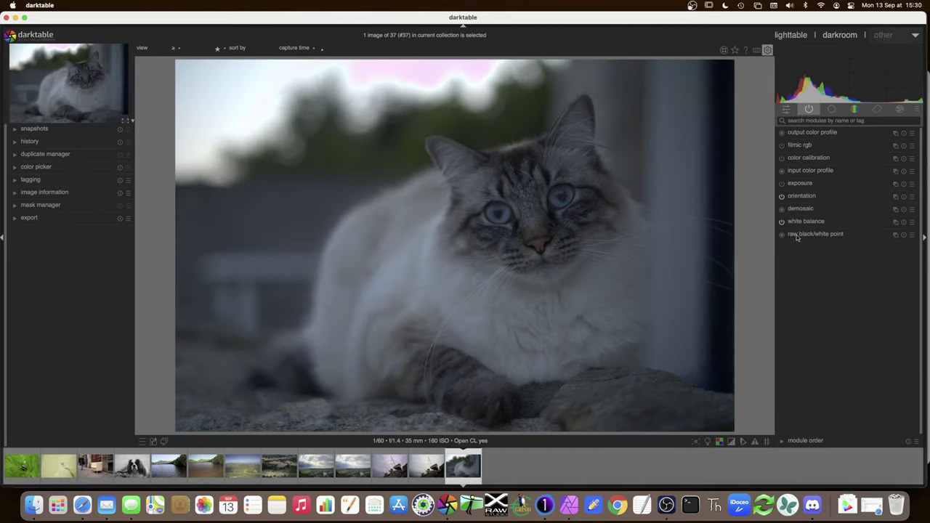
pyautogui.click(781, 222)
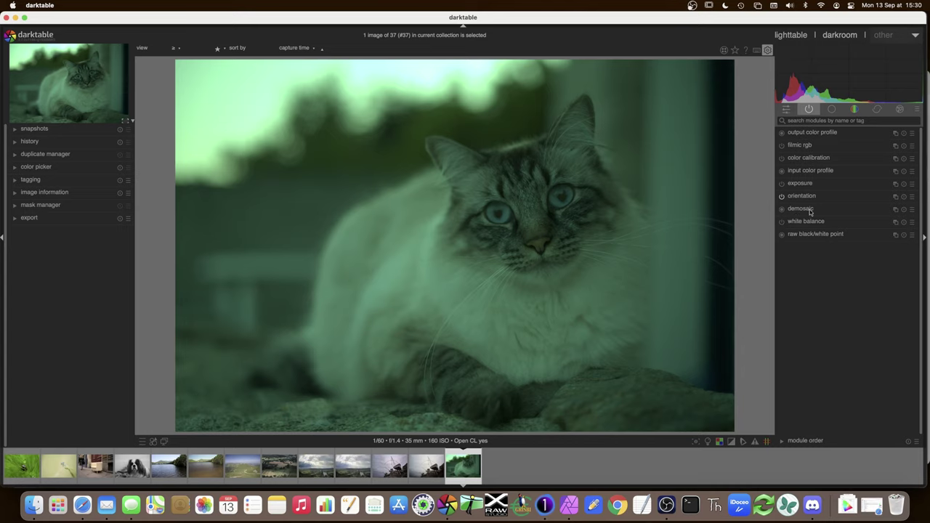
# List only the active modules and expand the input color profile settings
pyautogui.moveTo(810, 210)
pyautogui.click(807, 111)
pyautogui.click(807, 110)
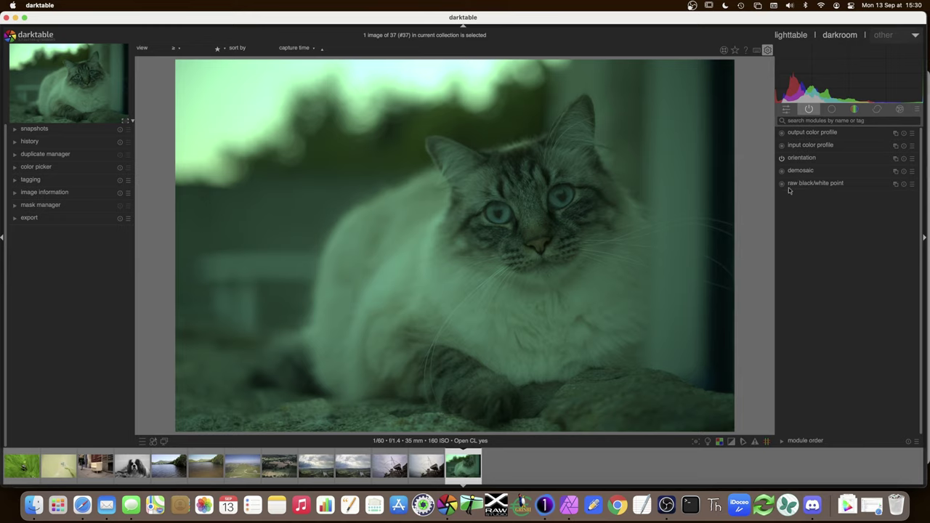
pyautogui.click(809, 146)
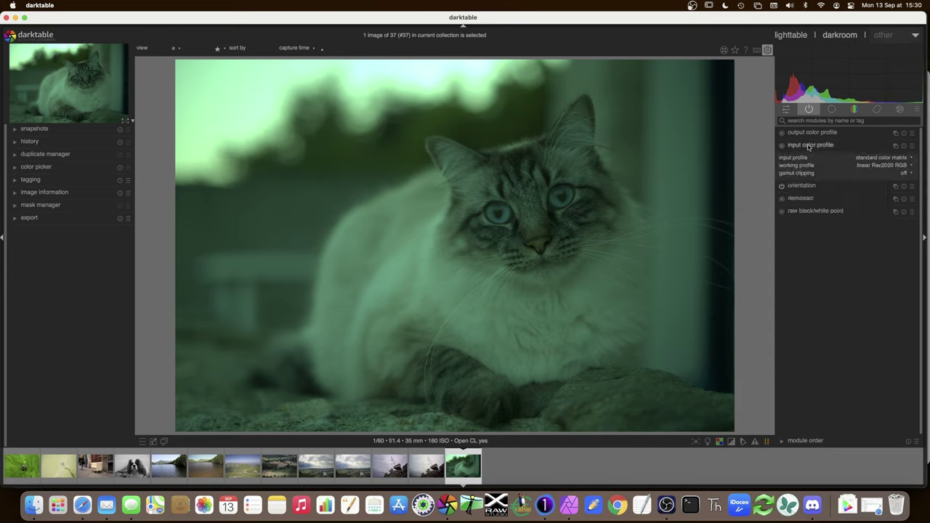
pyautogui.click(809, 146)
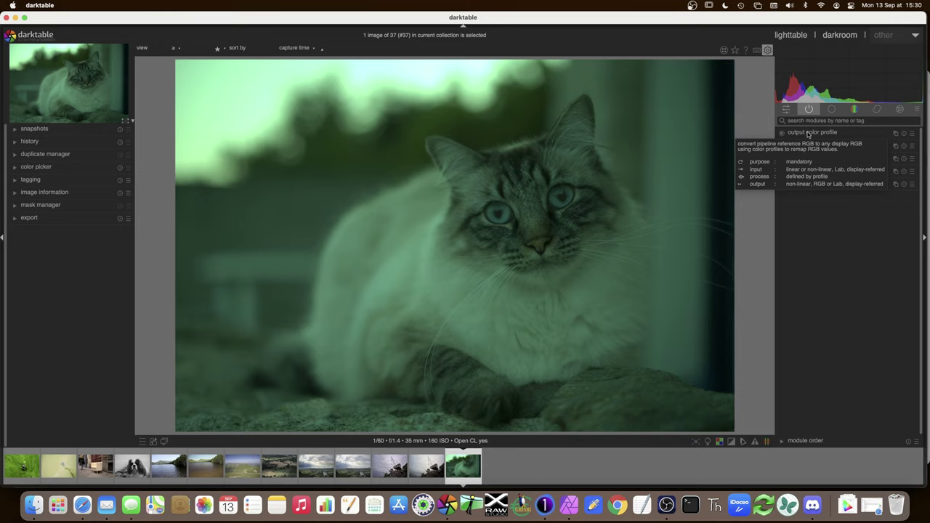
pyautogui.click(837, 133)
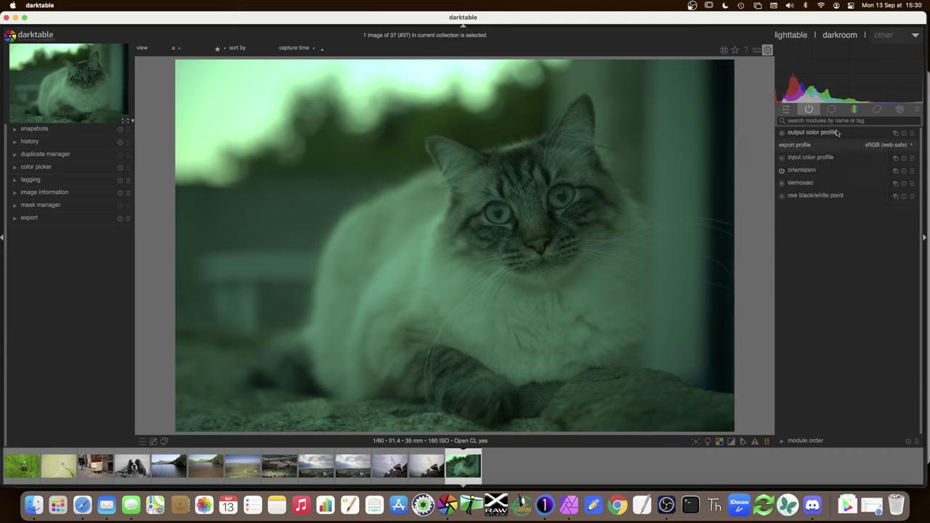
pyautogui.click(879, 147)
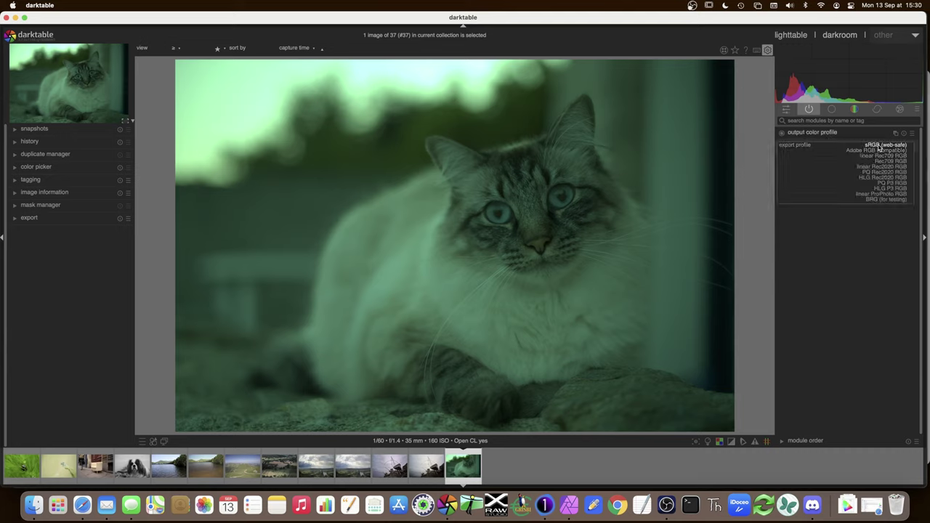
pyautogui.click(820, 135)
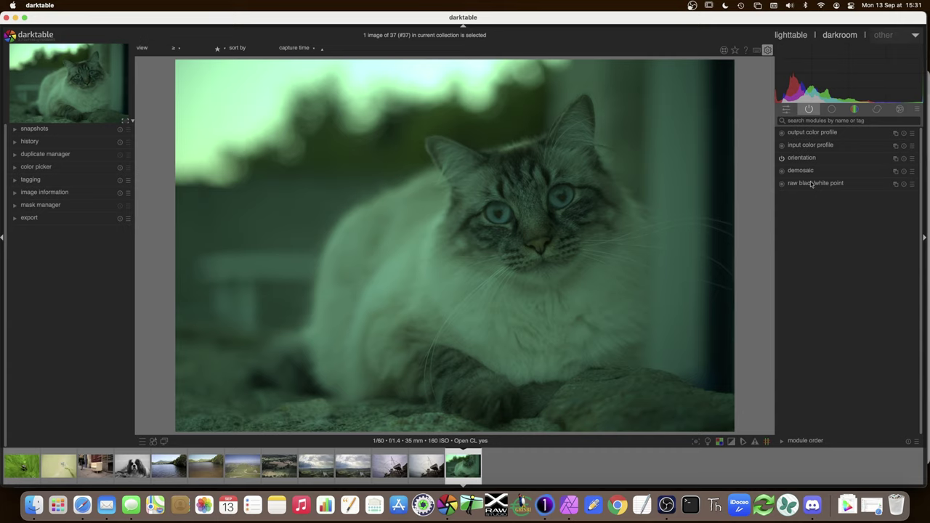
# Search 'whit' and 'filmic' to re-enable white balance and filmic rgb
pyautogui.moveTo(812, 183)
pyautogui.click(854, 109)
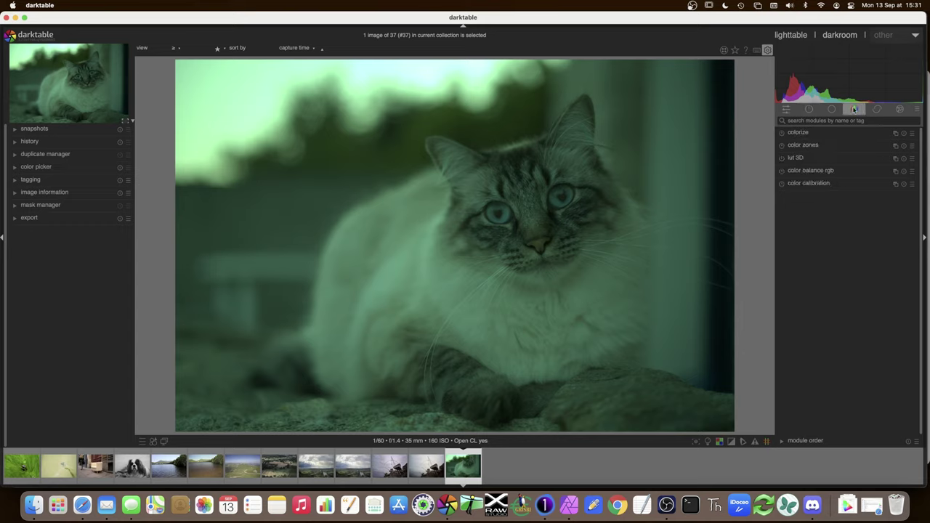
pyautogui.click(835, 121)
pyautogui.write('whit')
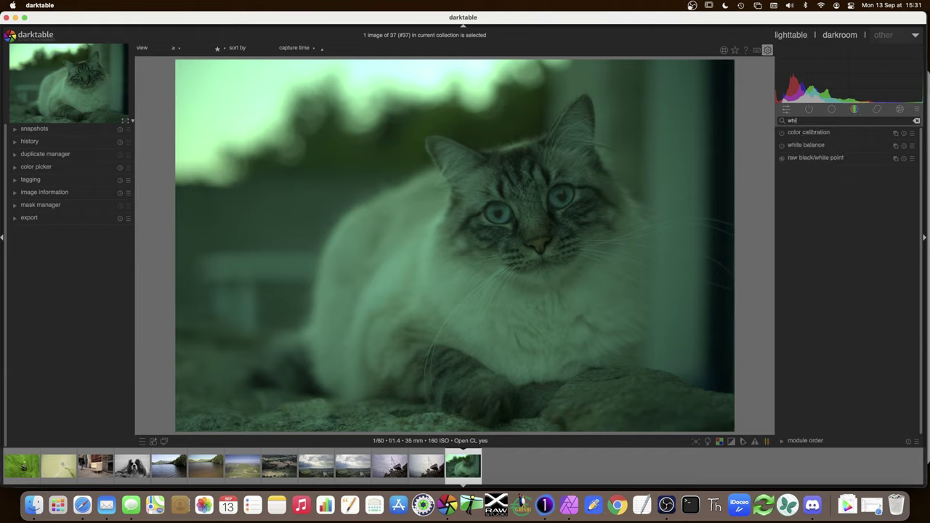
pyautogui.click(782, 146)
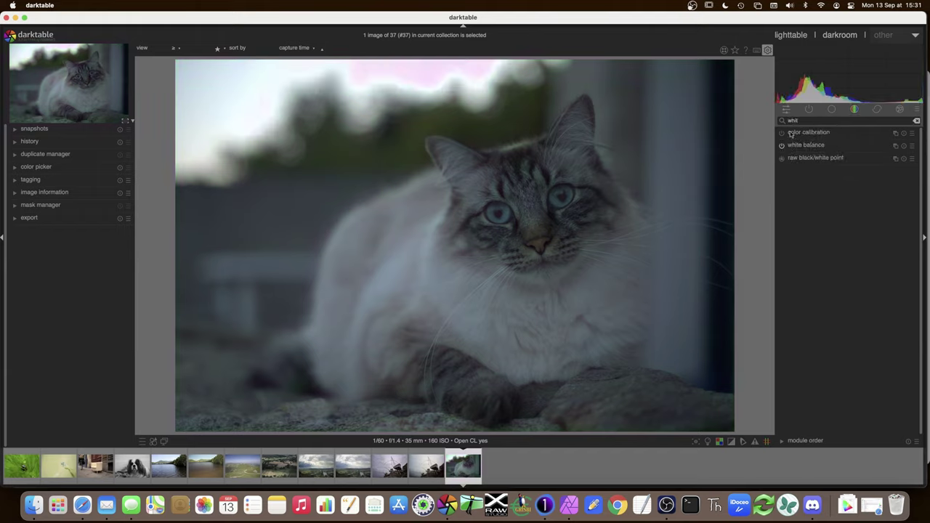
pyautogui.click(832, 111)
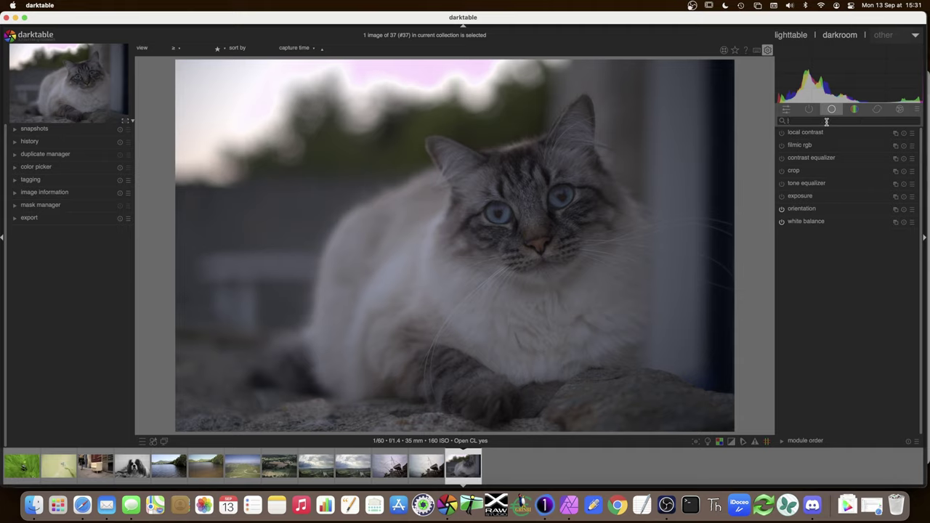
pyautogui.write('filmic')
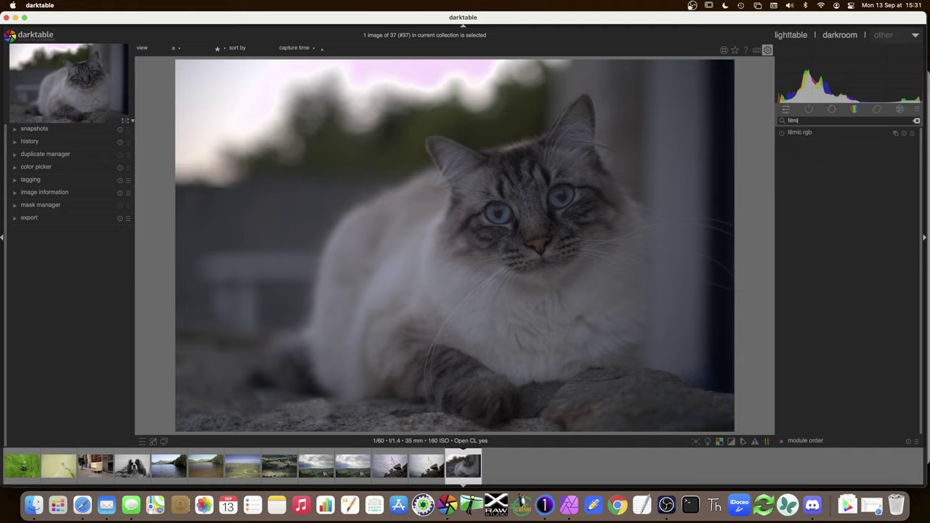
pyautogui.click(782, 133)
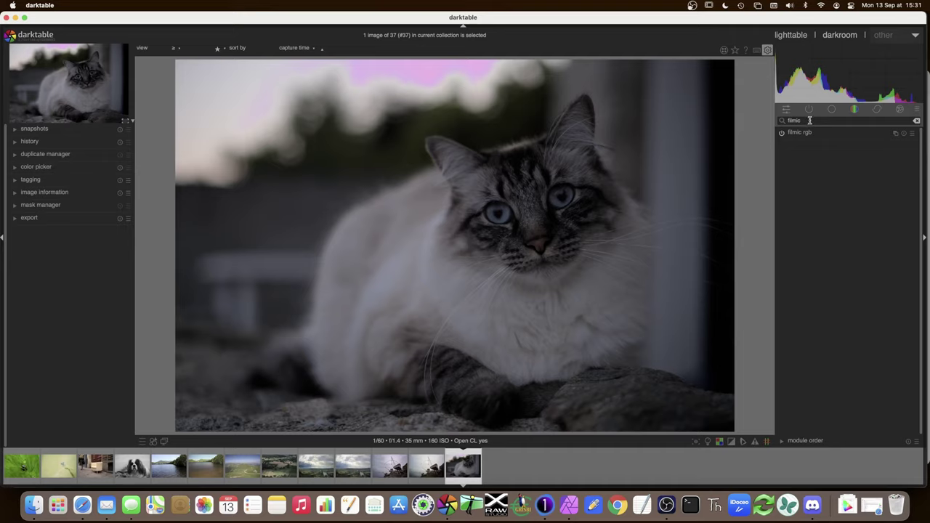
# Search 'expos' to re-enable exposure, then clear the search and collapse its settings
pyautogui.moveTo(809, 120); pyautogui.dragTo(781, 121)
pyautogui.write('expos')
pyautogui.click(784, 134)
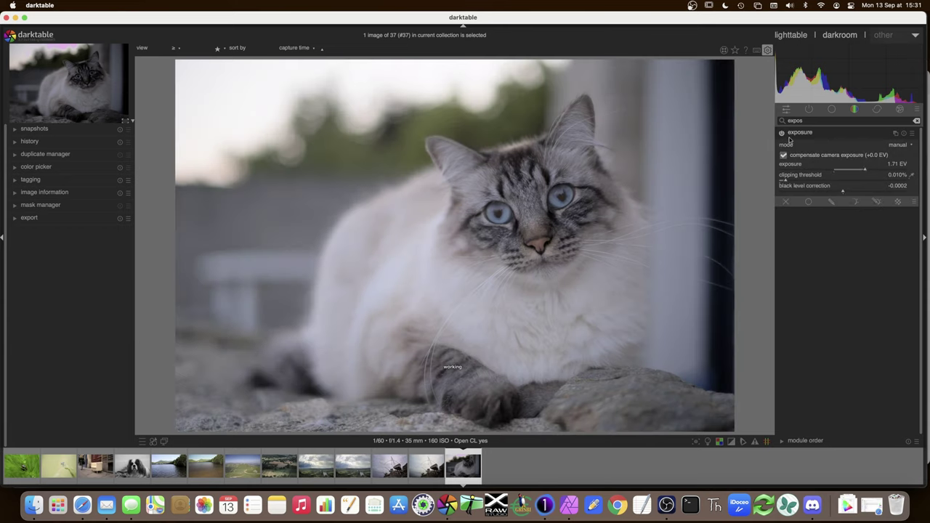
pyautogui.click(809, 109)
pyautogui.click(798, 183)
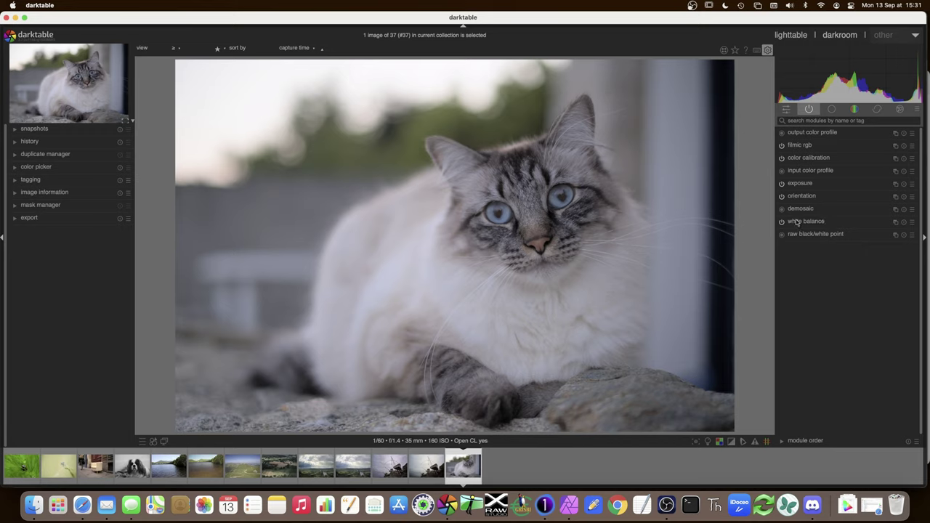
# Review the active module descriptions, then bring up the CIE1931 chart in Affinity Photo
pyautogui.moveTo(797, 222)
pyautogui.moveTo(816, 161)
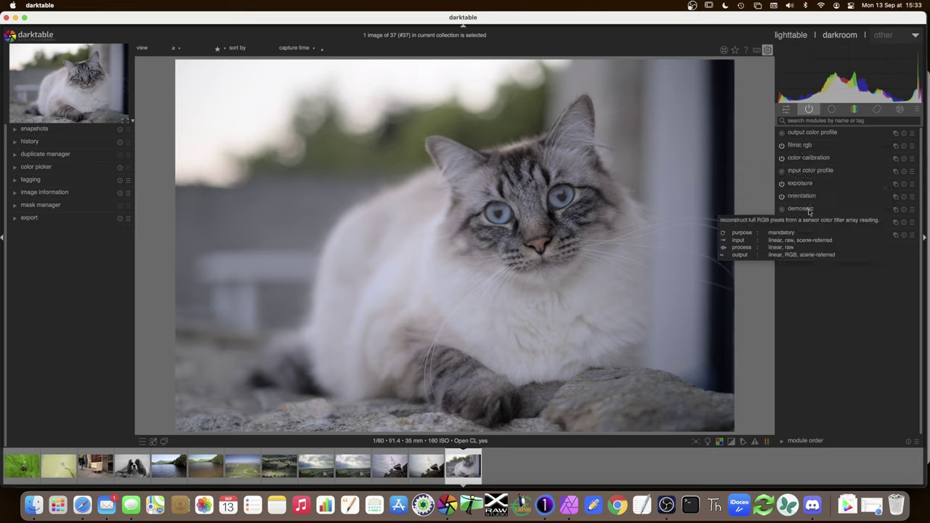
pyautogui.click(568, 509)
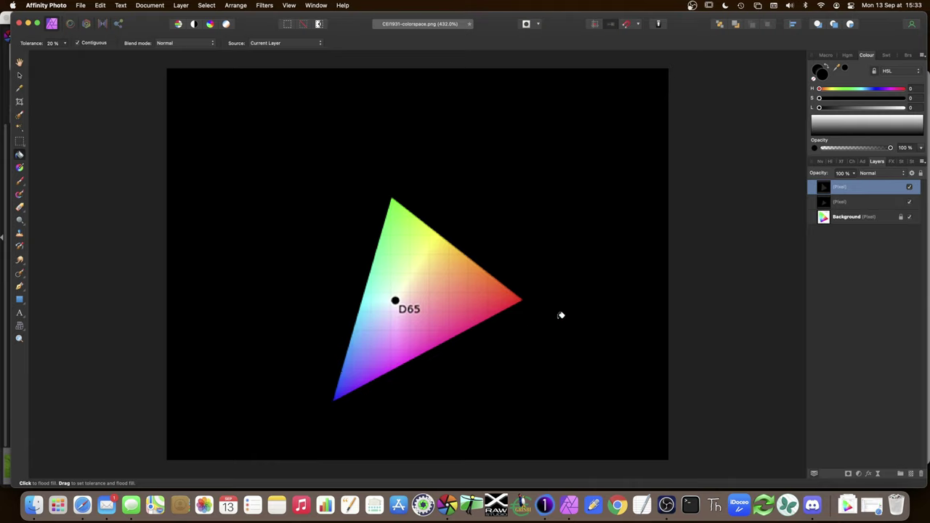
# Toggle the Pixel layers to reveal the full CIE diagram with BT.2020, BT.709 and DCI-P3 gamuts
pyautogui.click(910, 202)
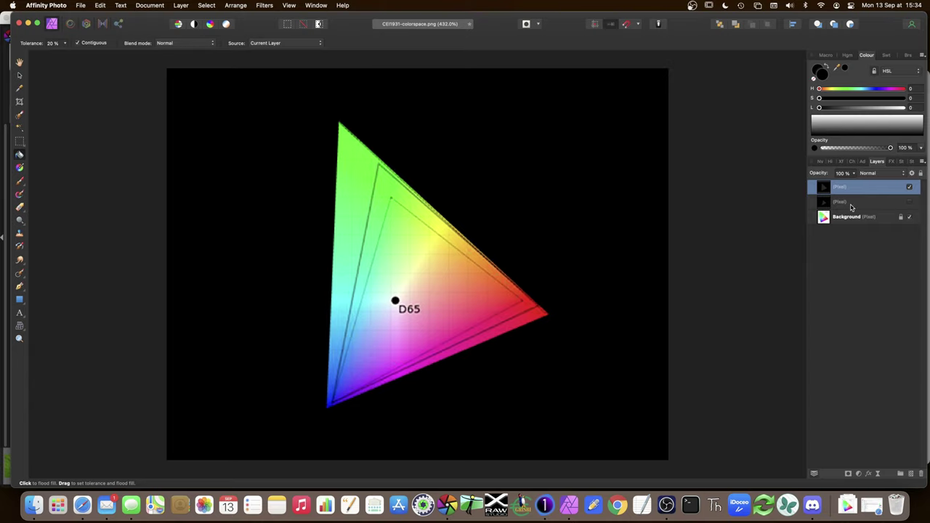
pyautogui.click(911, 203)
pyautogui.click(910, 204)
pyautogui.click(909, 201)
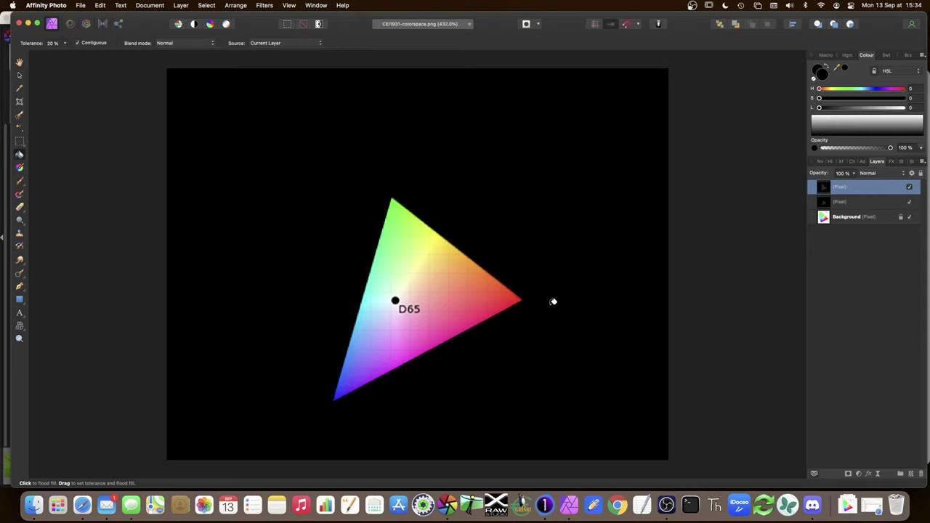
pyautogui.click(909, 202)
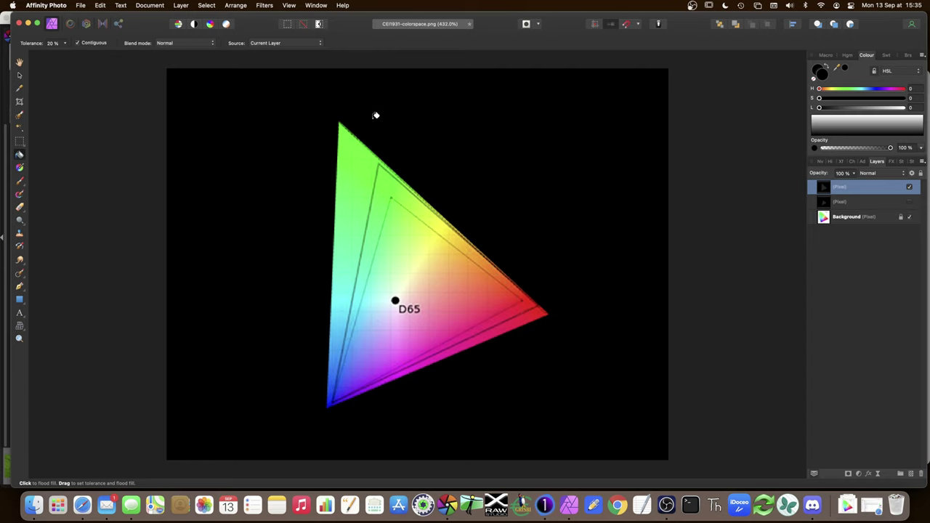
pyautogui.click(908, 188)
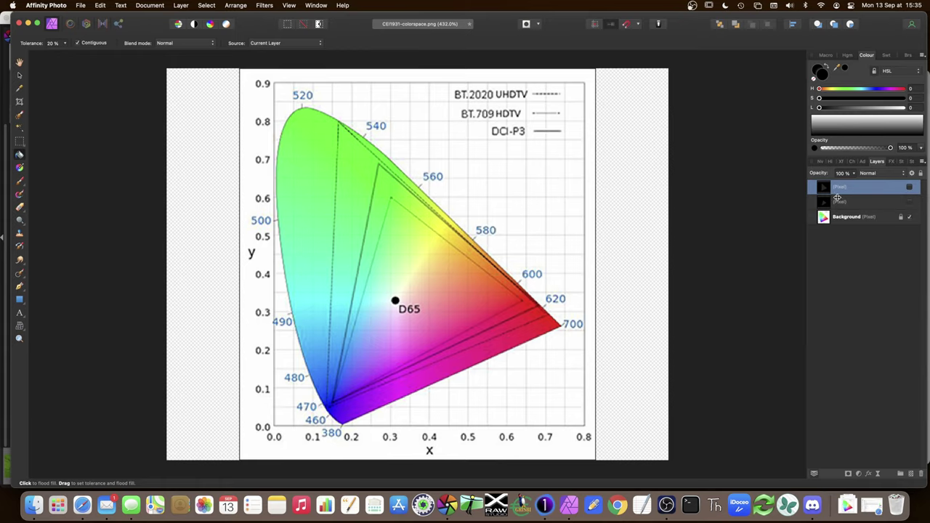
# Compare gamuts by toggling the black overlay and triangle layers, leaving the overlay visible
pyautogui.click(910, 187)
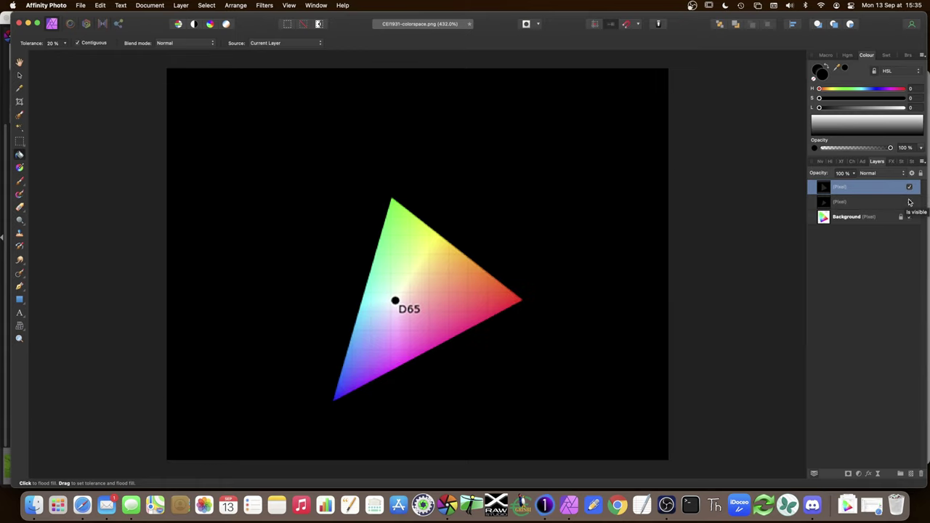
pyautogui.click(909, 203)
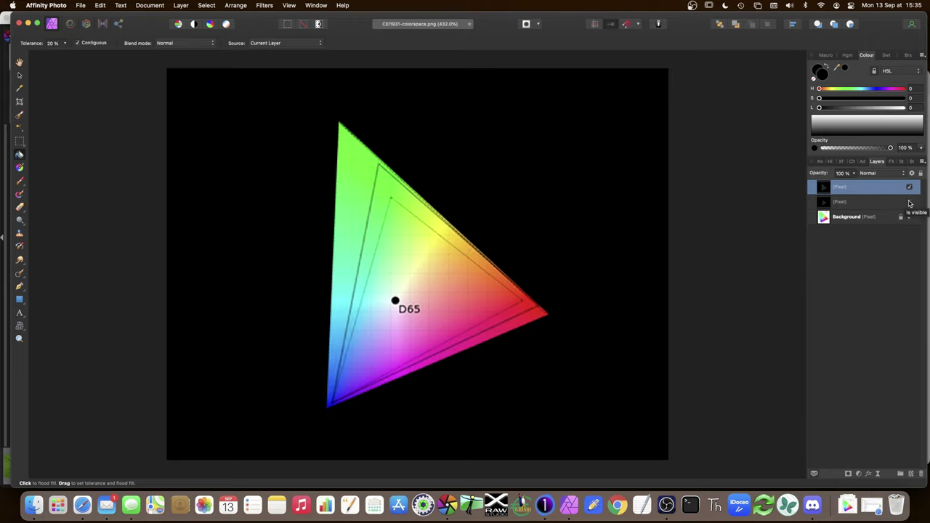
pyautogui.click(910, 203)
pyautogui.click(909, 188)
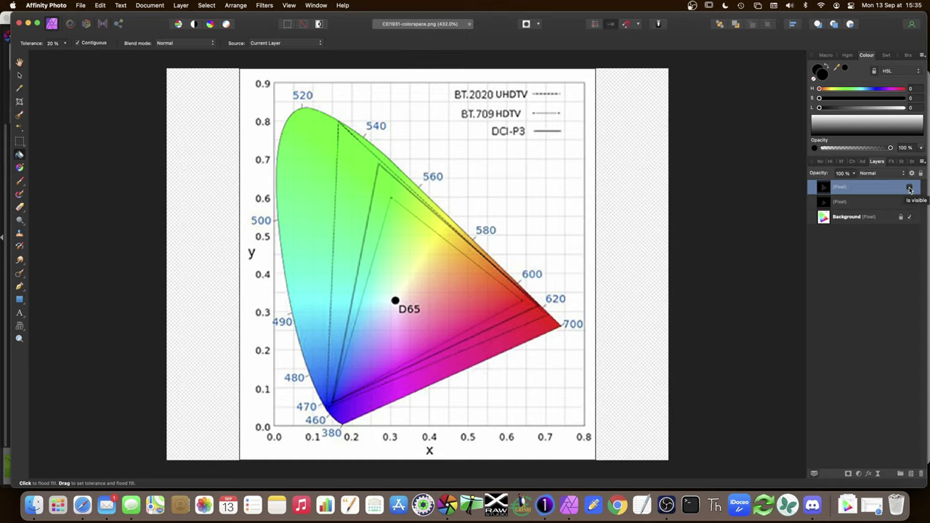
pyautogui.click(909, 187)
pyautogui.click(909, 188)
pyautogui.click(909, 188)
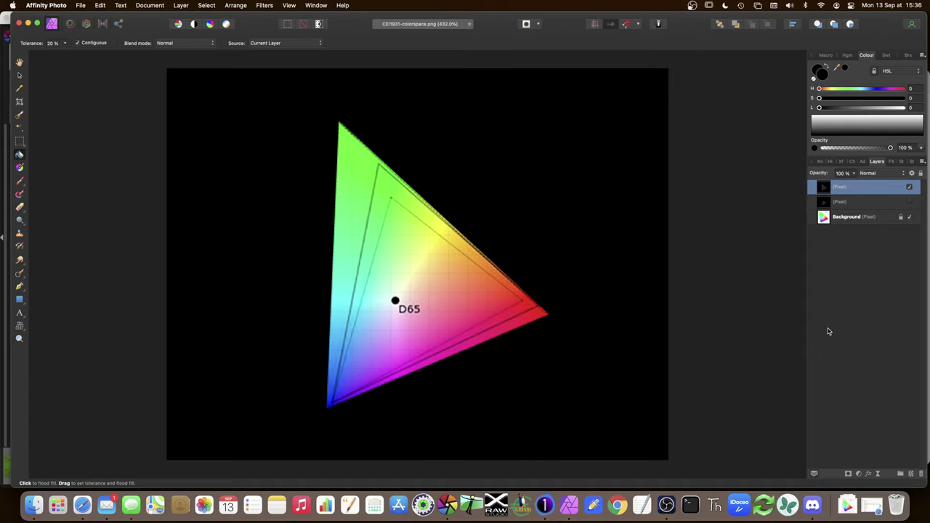
pyautogui.click(860, 474)
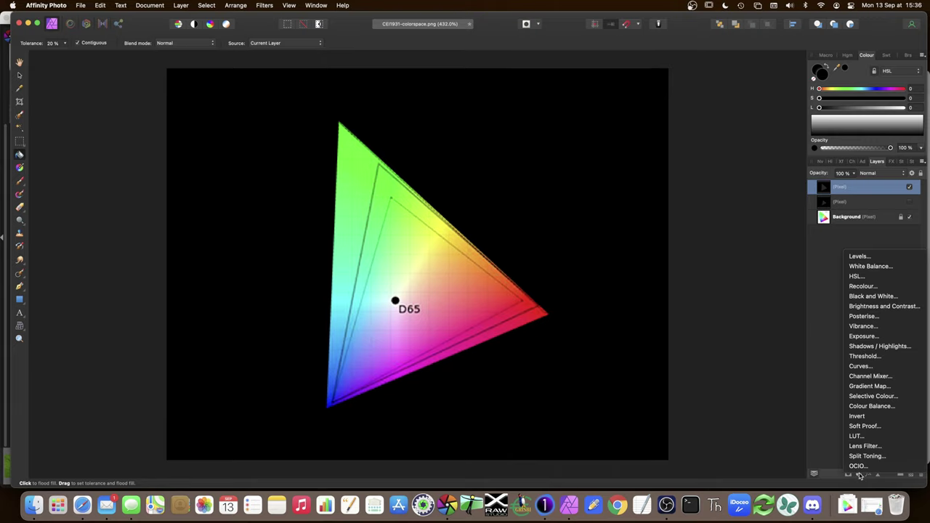
# Add two Exposure adjustment layers set to 8.601 and -8.266
pyautogui.click(893, 338)
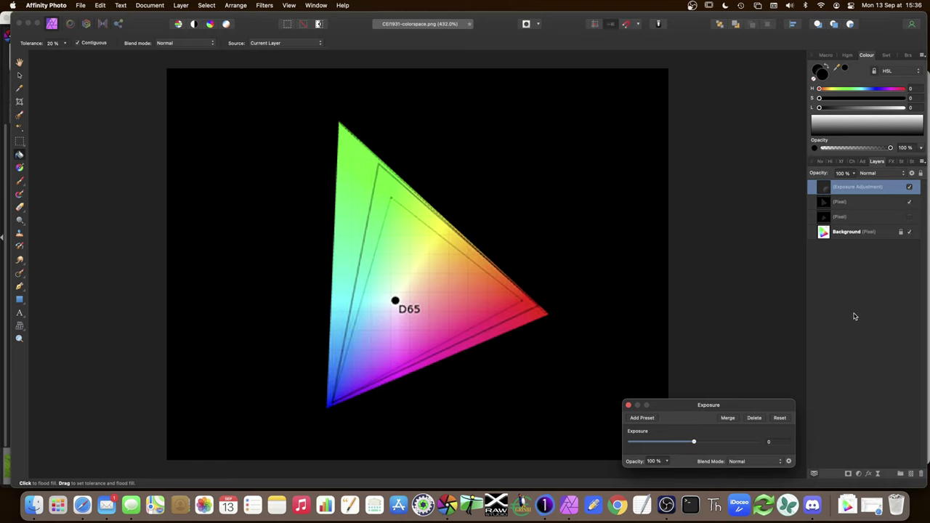
pyautogui.moveTo(694, 443); pyautogui.dragTo(737, 443)
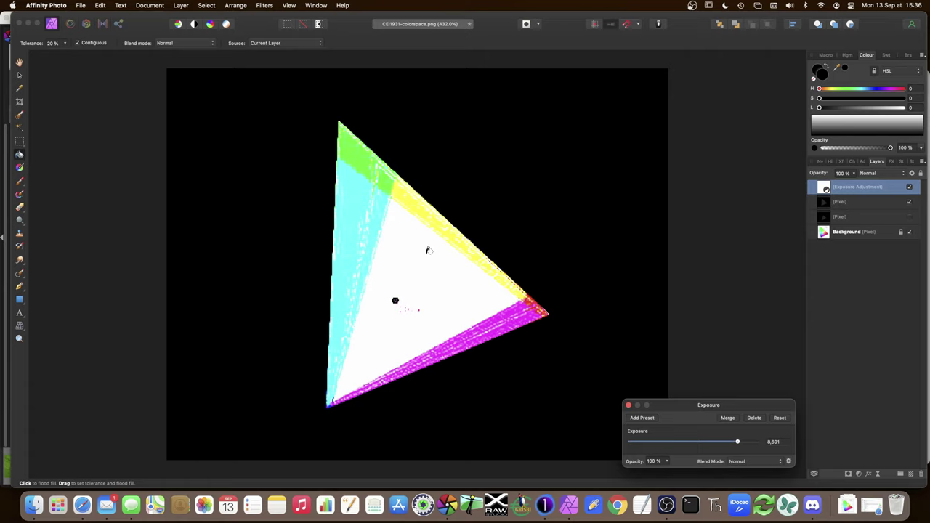
pyautogui.click(865, 473)
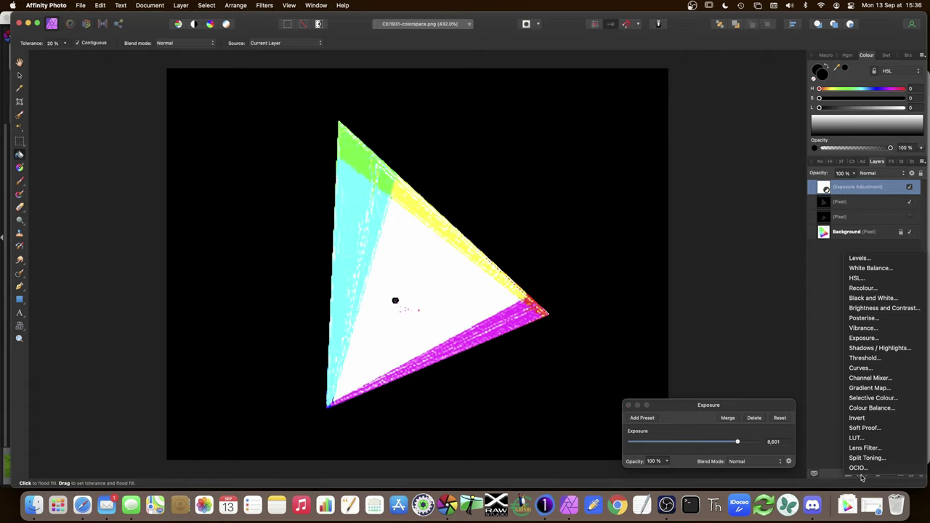
pyautogui.click(901, 339)
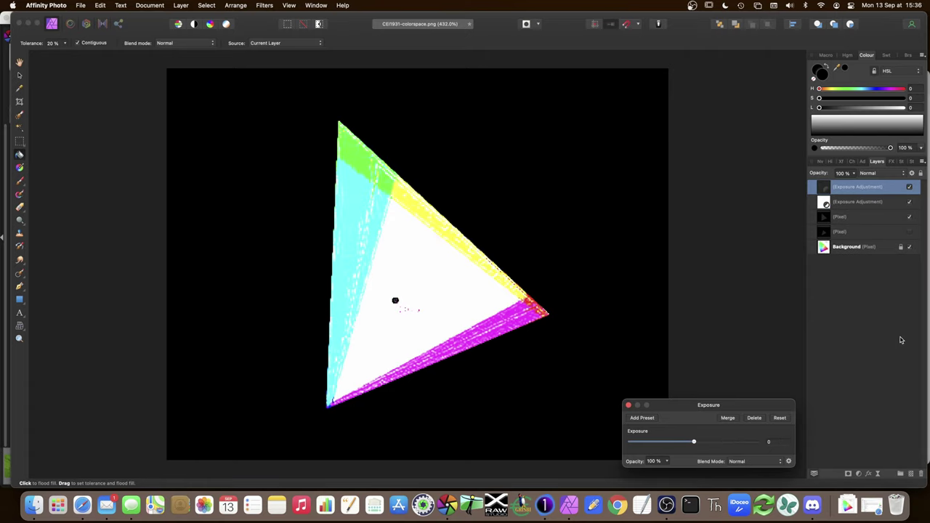
pyautogui.click(843, 193)
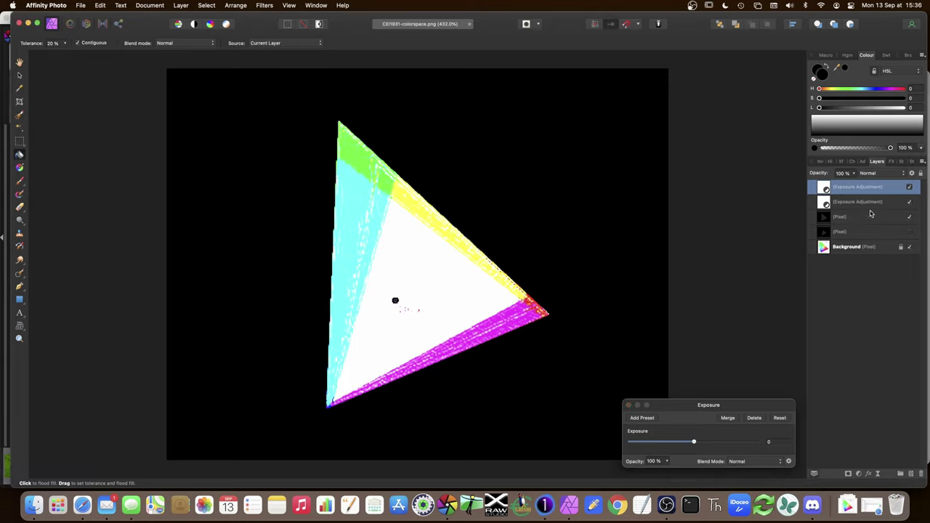
pyautogui.click(865, 203)
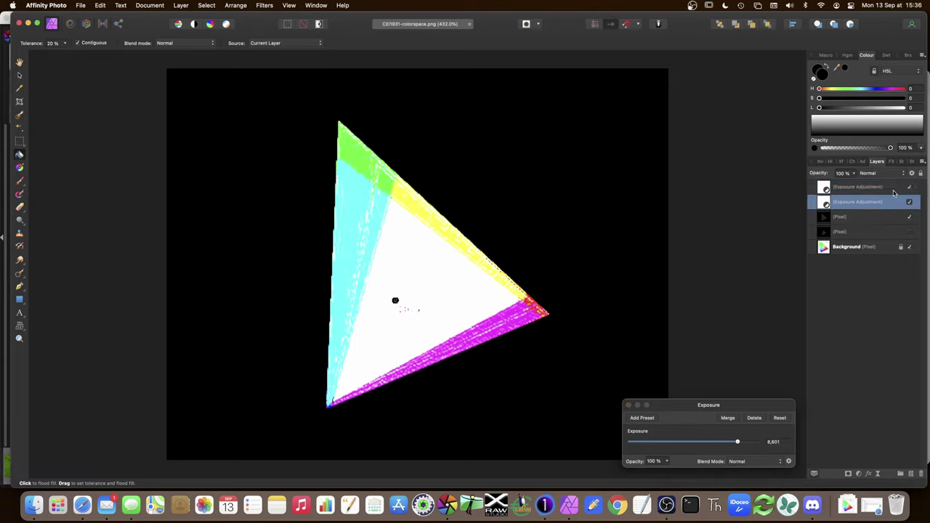
pyautogui.click(874, 193)
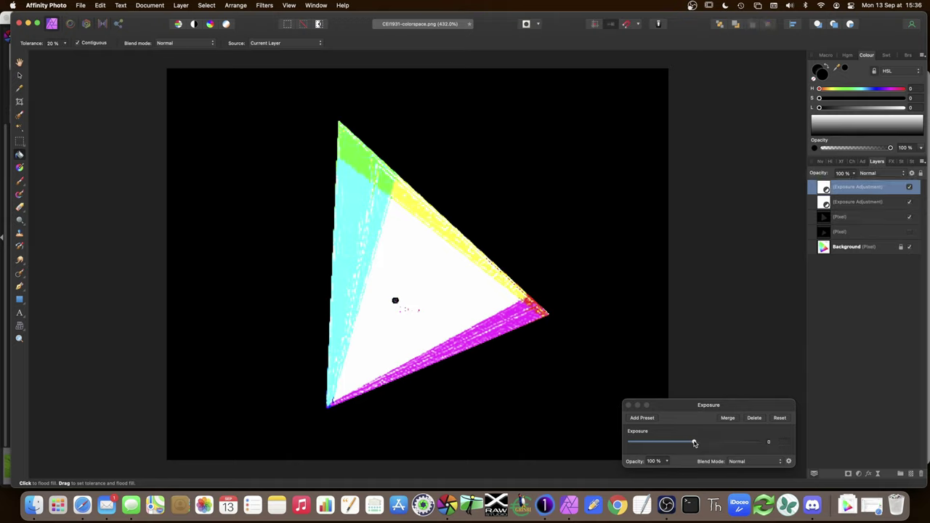
pyautogui.moveTo(692, 443); pyautogui.dragTo(651, 445)
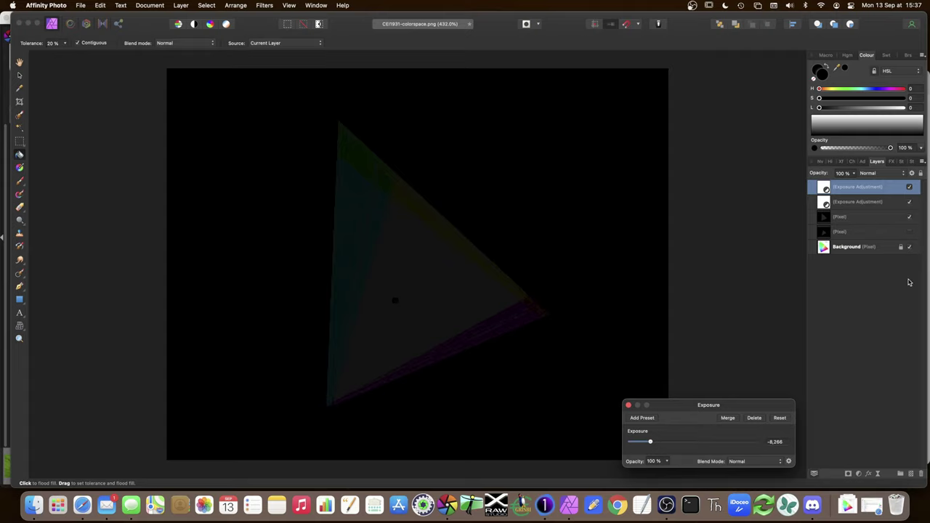
# Hide both Exposure adjustments and switch to the cat photo in Capture One 21
pyautogui.click(909, 187)
pyautogui.click(909, 202)
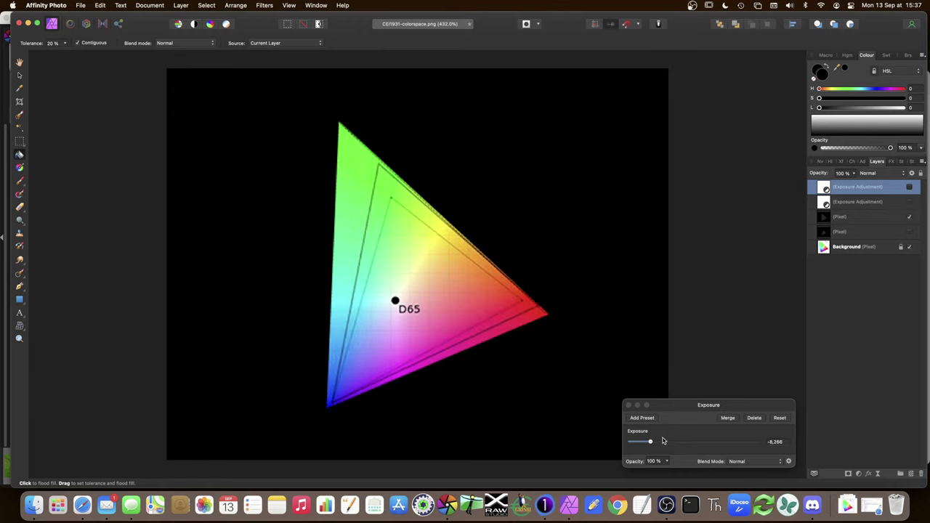
pyautogui.click(629, 405)
pyautogui.click(545, 505)
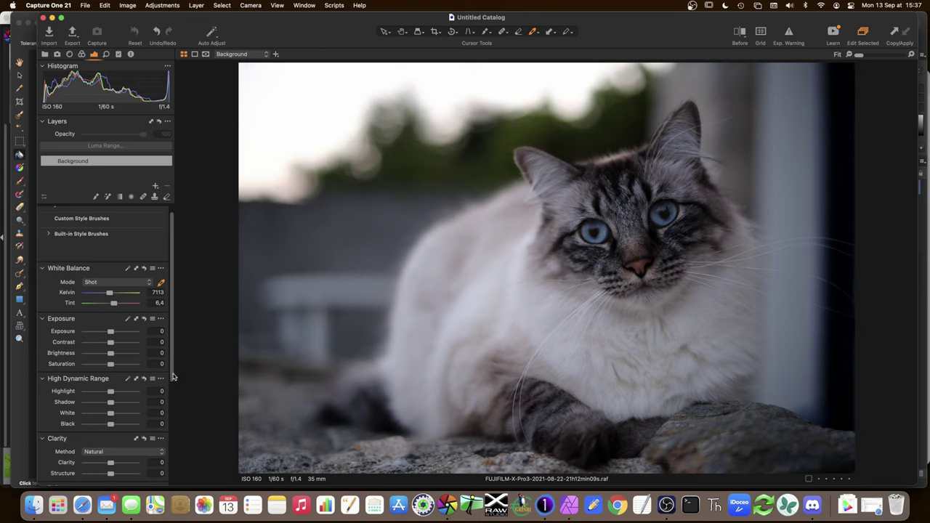
# Raise exposure to +2.25 and turn on the red overexposure warning
pyautogui.moveTo(111, 334); pyautogui.dragTo(124, 336)
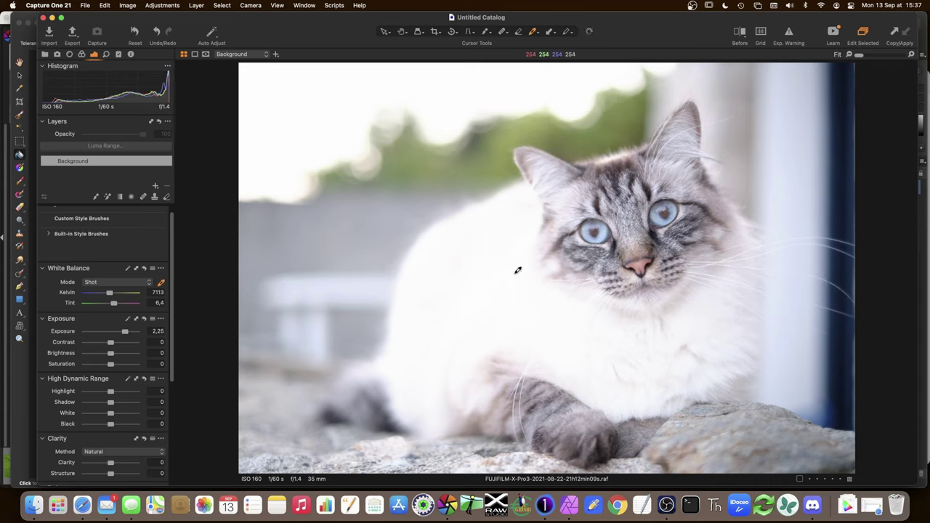
pyautogui.press('super+e')
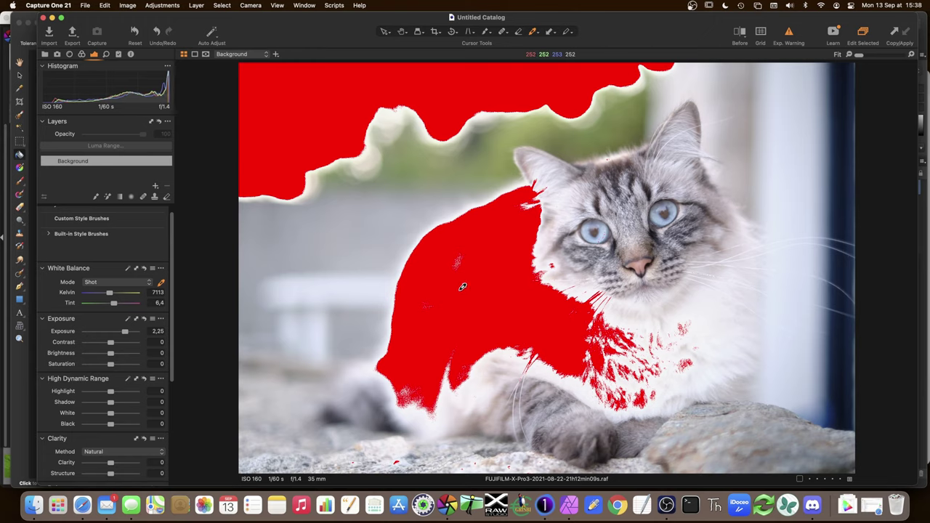
# Drag the RGB Levels midpoint to -1.00 to darken the midtones
pyautogui.scroll(-5, 163, 423)
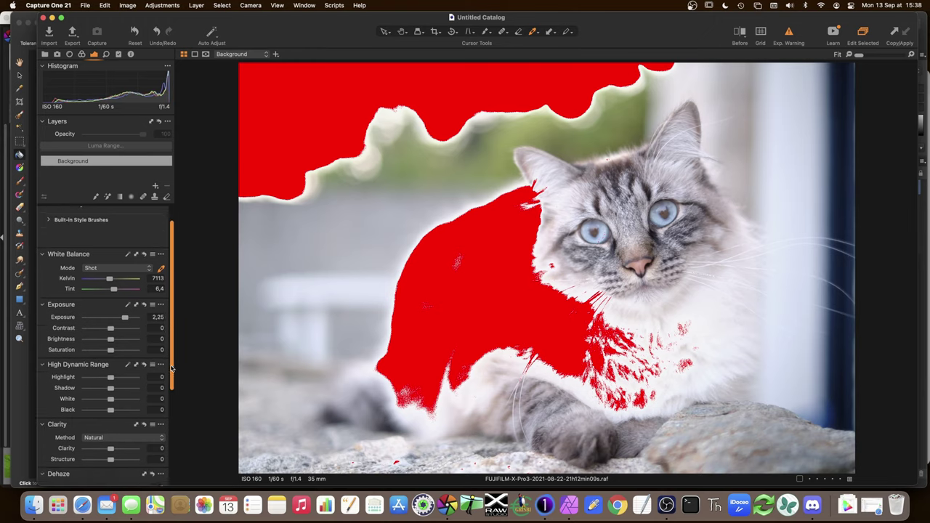
pyautogui.scroll(-4, 162, 423)
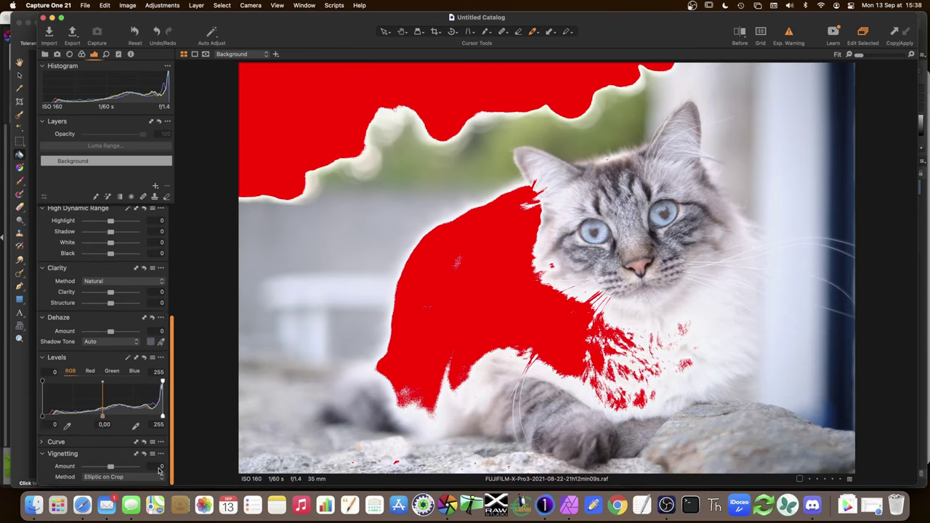
pyautogui.moveTo(103, 419); pyautogui.dragTo(163, 418)
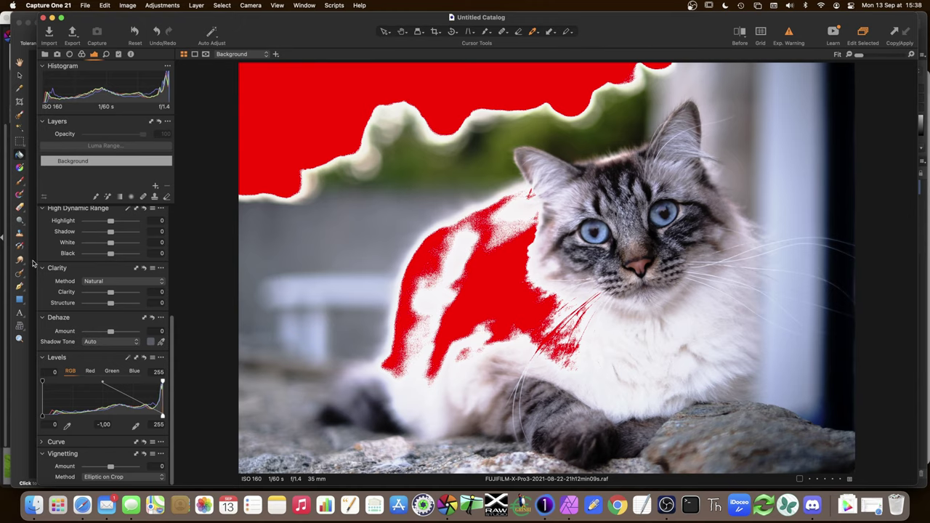
pyautogui.scroll(2, 37, 264)
pyautogui.scroll(2, 37, 263)
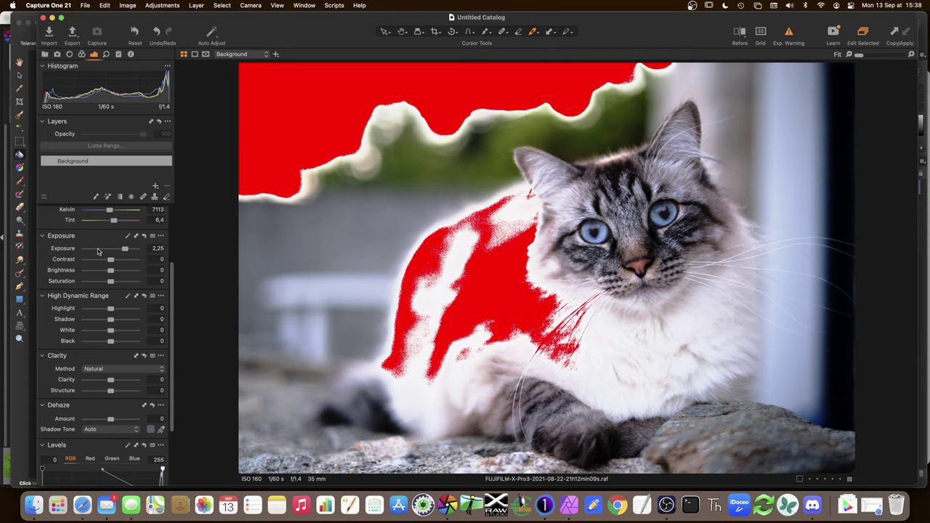
# Pull Highlight down to -91 to recover the white fur
pyautogui.scroll(-2, 89, 341)
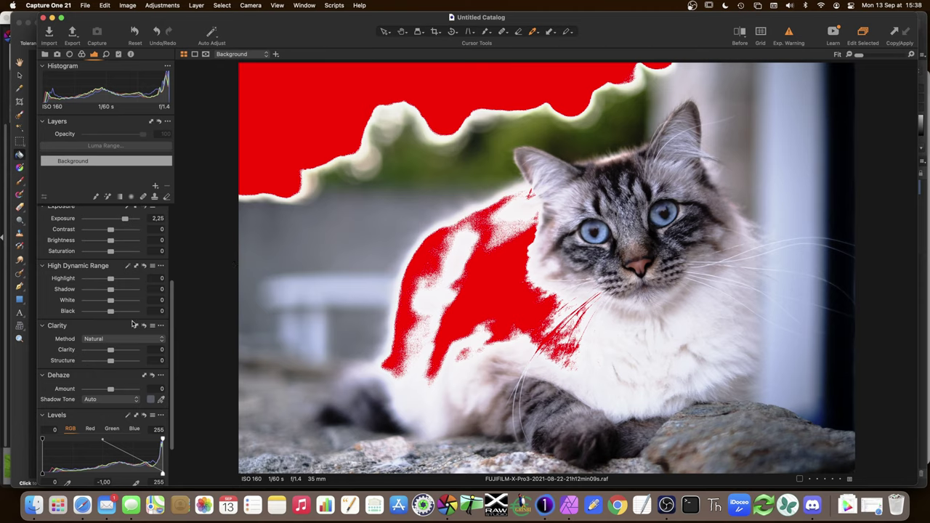
pyautogui.scroll(-1, 134, 325)
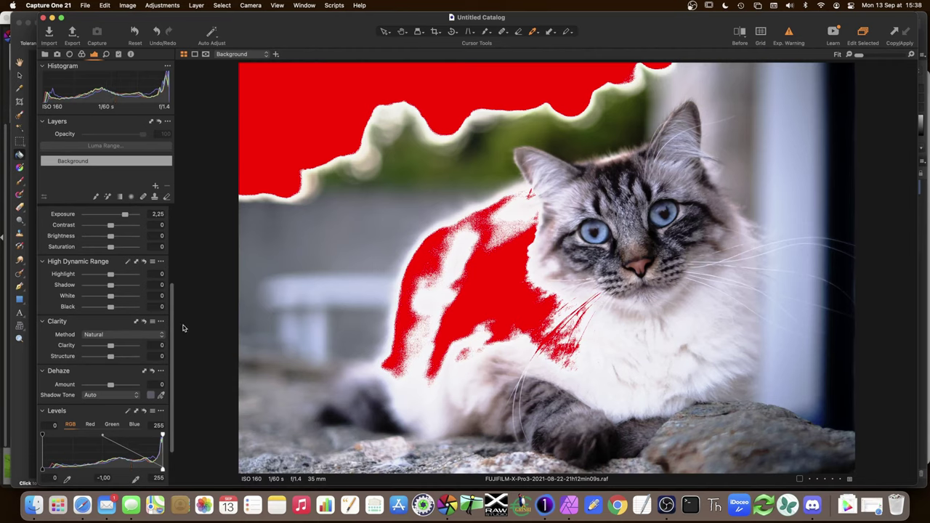
pyautogui.scroll(3, 172, 336)
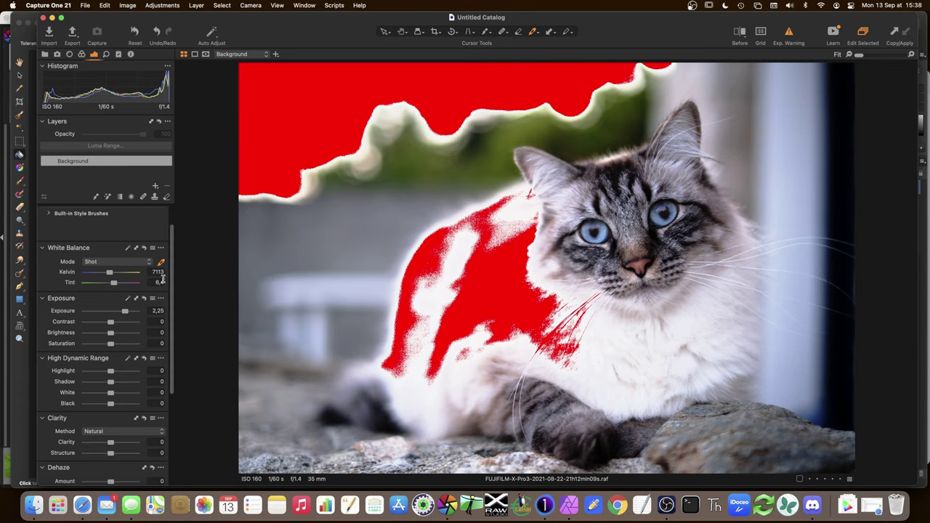
pyautogui.moveTo(111, 368); pyautogui.dragTo(87, 371)
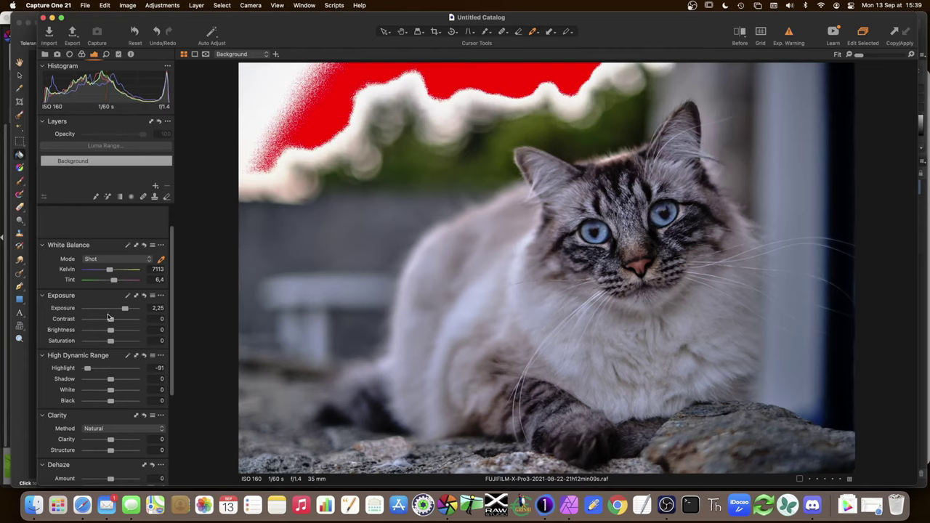
# Ease the highlight recovery back slightly, then return to the cat photo in darktable
pyautogui.moveTo(91, 369); pyautogui.dragTo(96, 371)
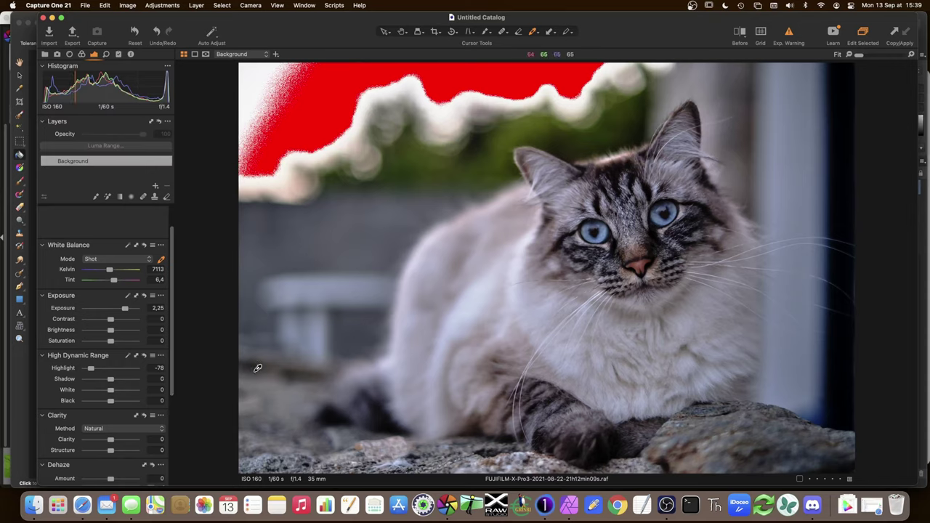
pyautogui.click(446, 508)
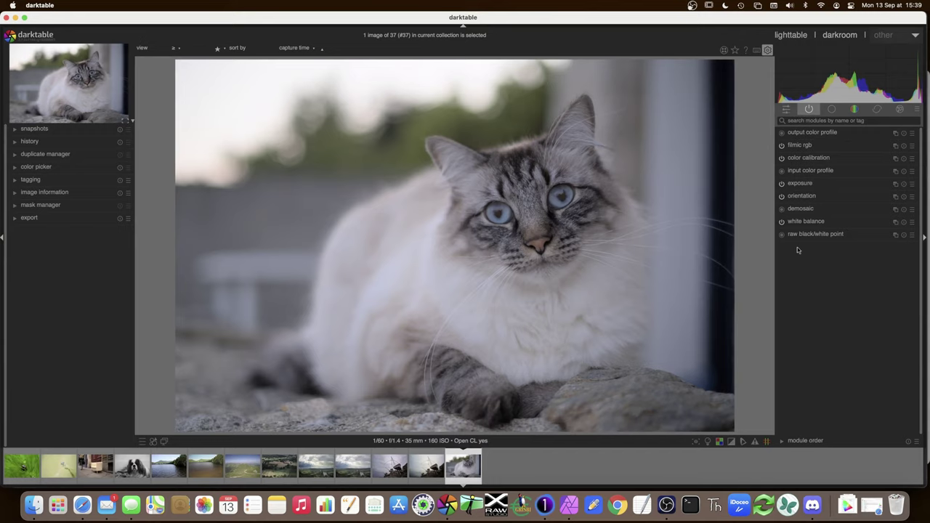
# Inspect the input color profile and white balance settings, then open color calibration's settings
pyautogui.click(808, 170)
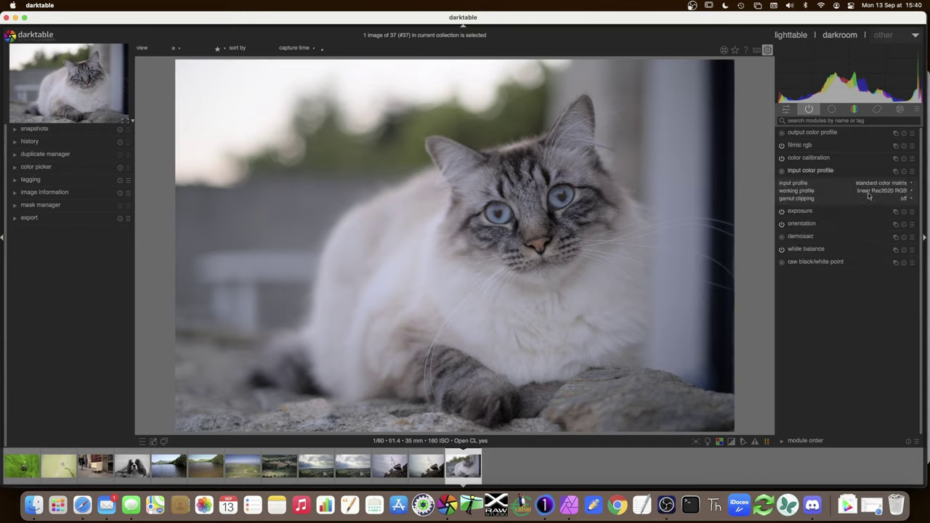
pyautogui.click(817, 170)
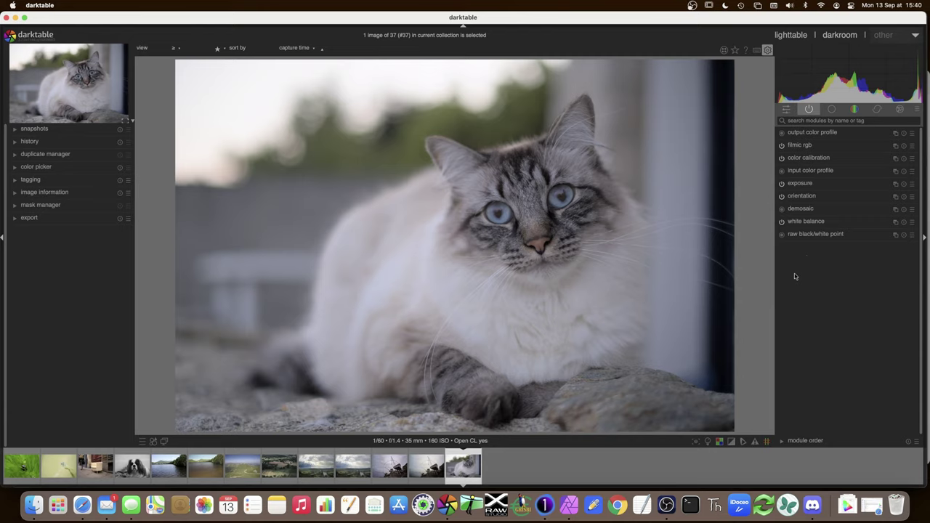
pyautogui.click(806, 222)
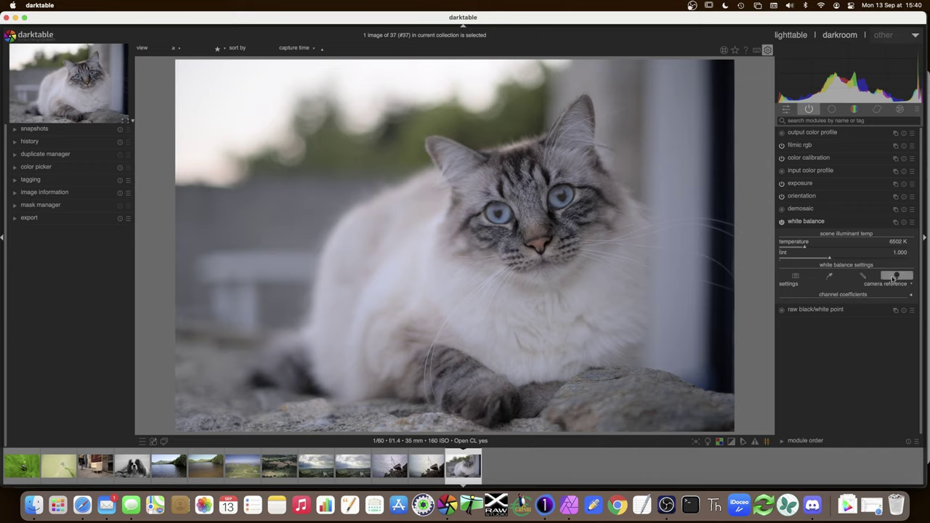
pyautogui.click(806, 223)
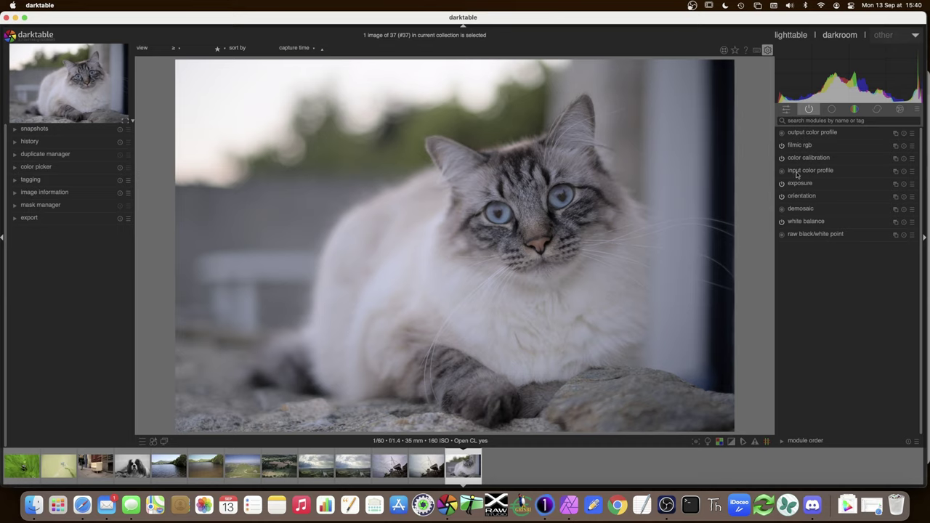
pyautogui.click(824, 173)
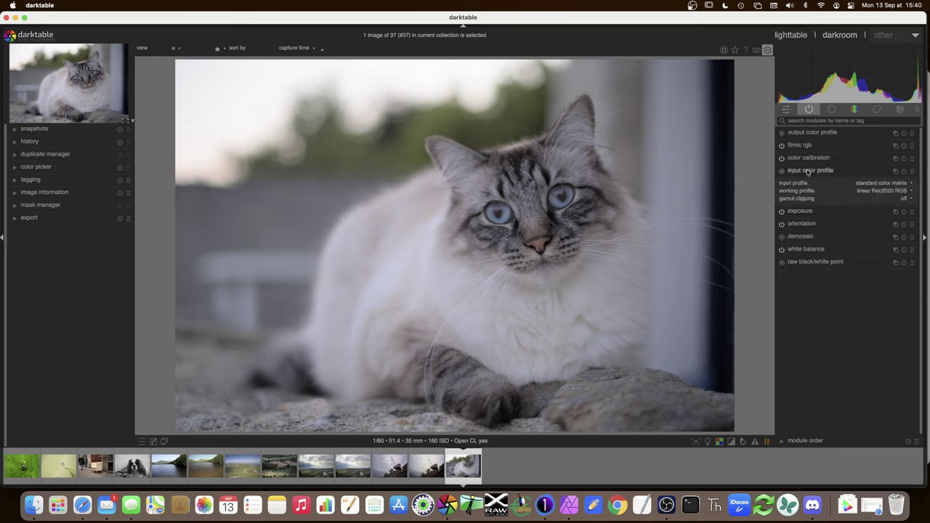
pyautogui.click(819, 173)
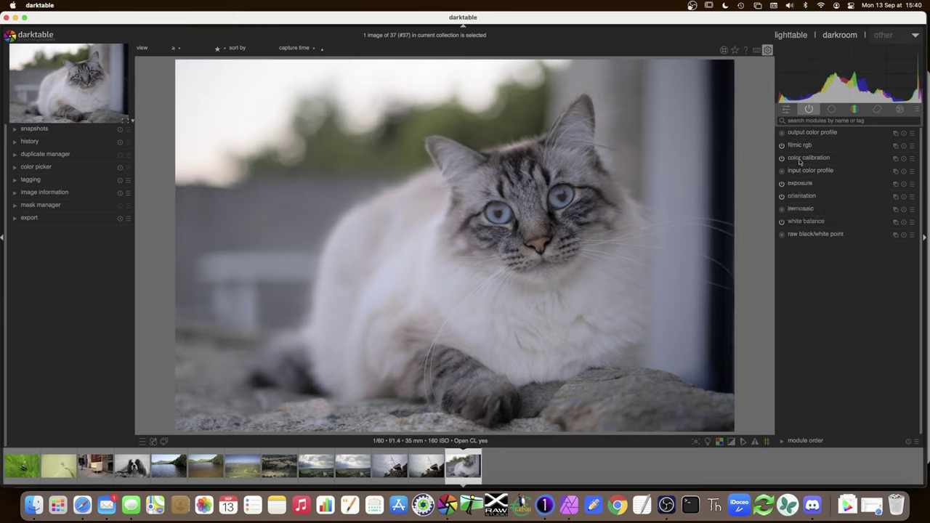
pyautogui.click(803, 158)
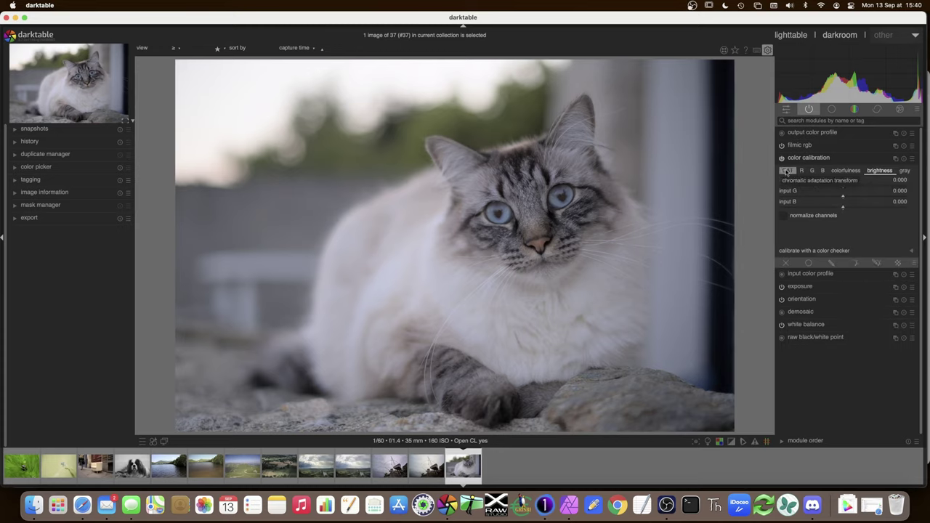
# In color calibration's CAT tab, try detecting the illuminant from the image, then turn detection off
pyautogui.click(787, 171)
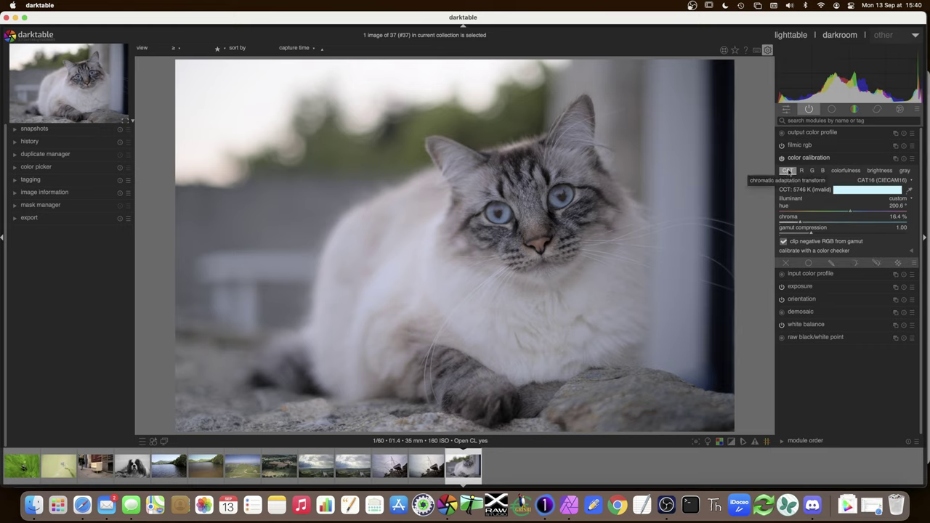
pyautogui.click(908, 191)
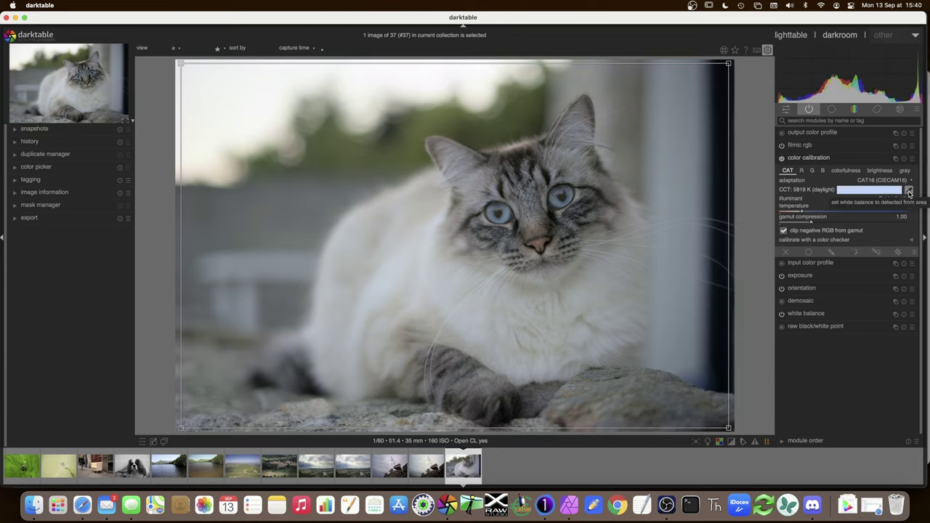
pyautogui.click(909, 191)
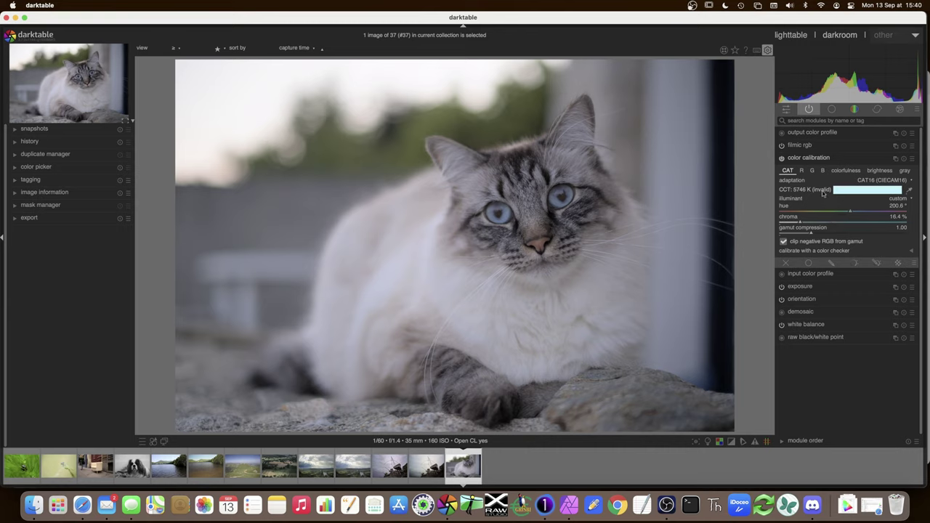
# Show the red channel mixer values: input R 1.000, input G 0.000, input B 0.000
pyautogui.moveTo(808, 193)
pyautogui.moveTo(814, 159)
pyautogui.click(802, 170)
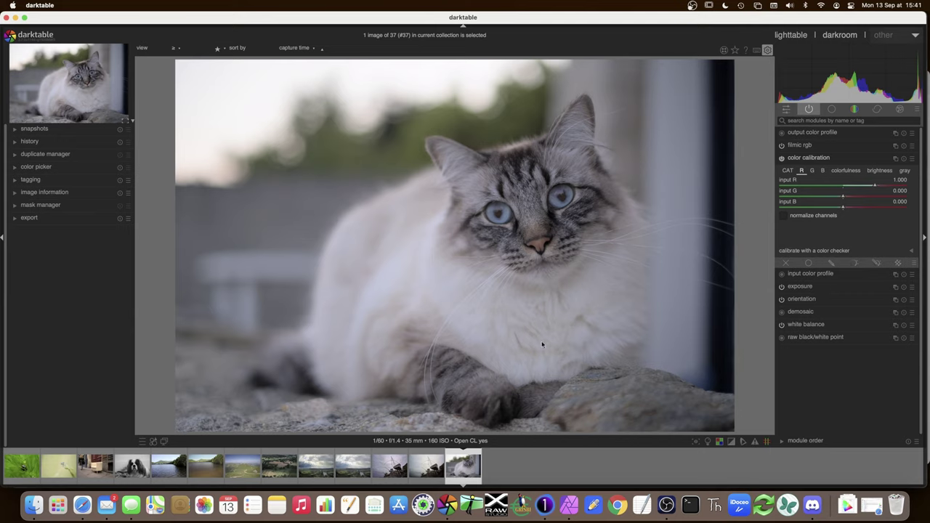
# Sample the cat's chest fur colour with the colour picker
pyautogui.click(16, 166)
pyautogui.click(124, 185)
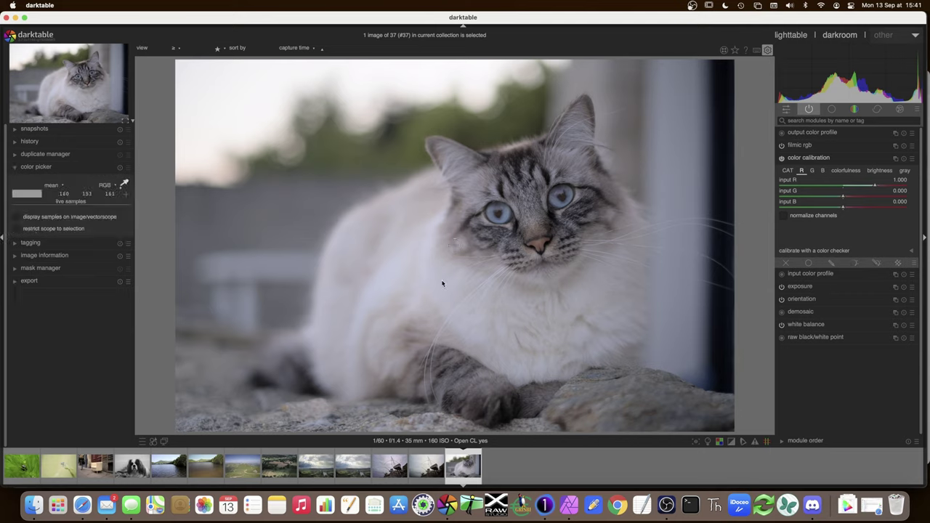
pyautogui.click(516, 312)
# Lower the blue channel's input B to 0.932 and raise blue's brightness contribution to about 0.06
pyautogui.click(822, 170)
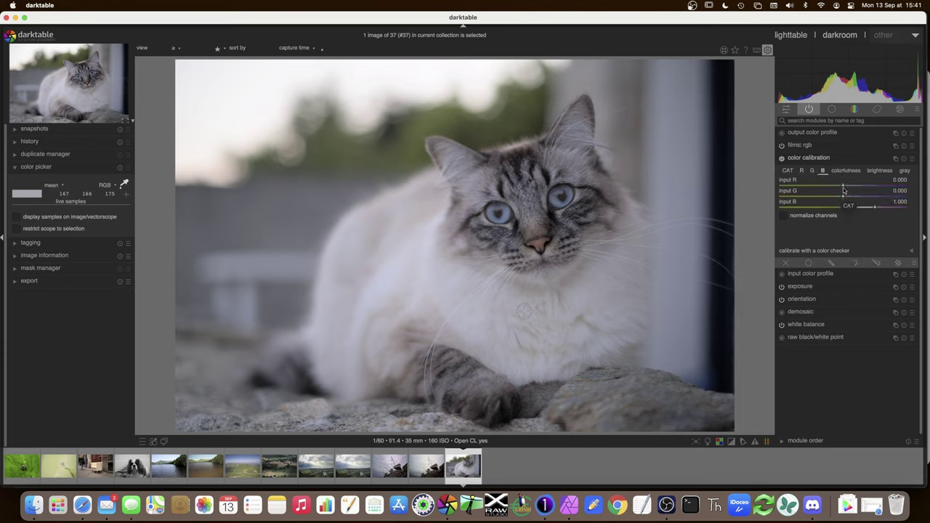
pyautogui.click(876, 209)
pyautogui.click(872, 210)
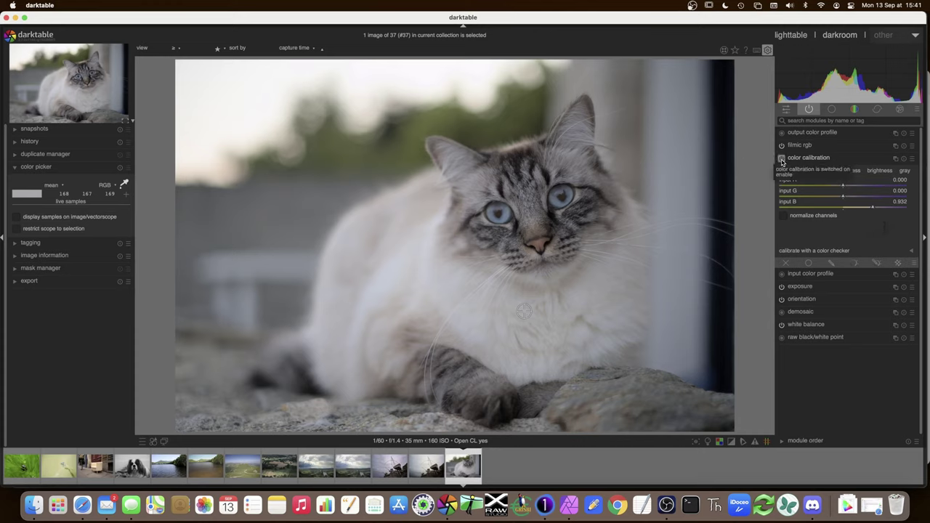
pyautogui.click(879, 171)
pyautogui.click(846, 210)
pyautogui.moveTo(846, 209); pyautogui.dragTo(847, 210)
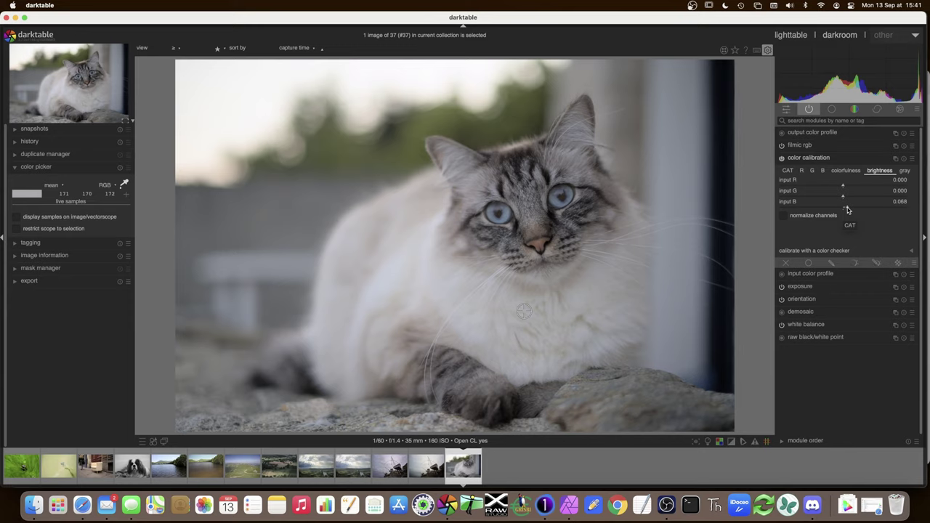
# Increase red's contribution to colorfulness, then collapse color calibration
pyautogui.click(846, 171)
pyautogui.moveTo(843, 189)
pyautogui.mouseDown()
pyautogui.moveTo(881, 189)
pyautogui.moveTo(851, 189)
pyautogui.moveTo(861, 189)
pyautogui.mouseUp()
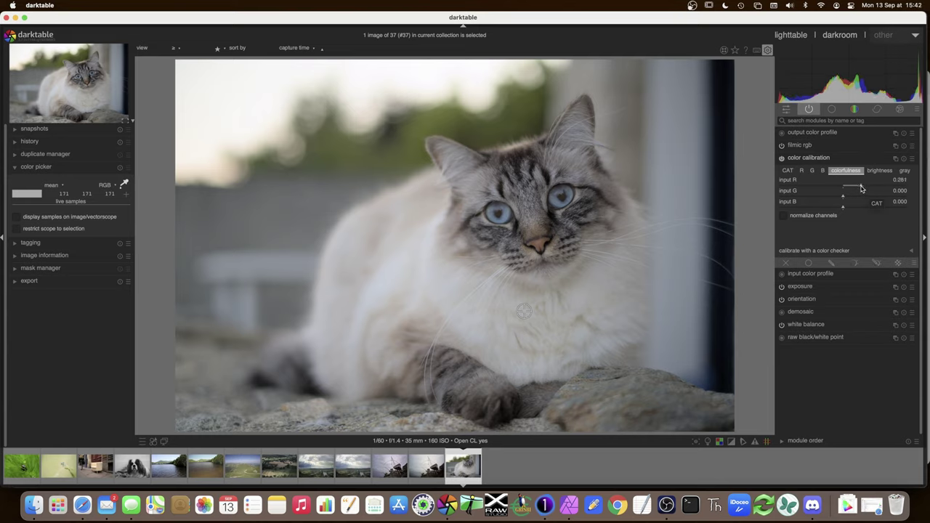
pyautogui.click(807, 158)
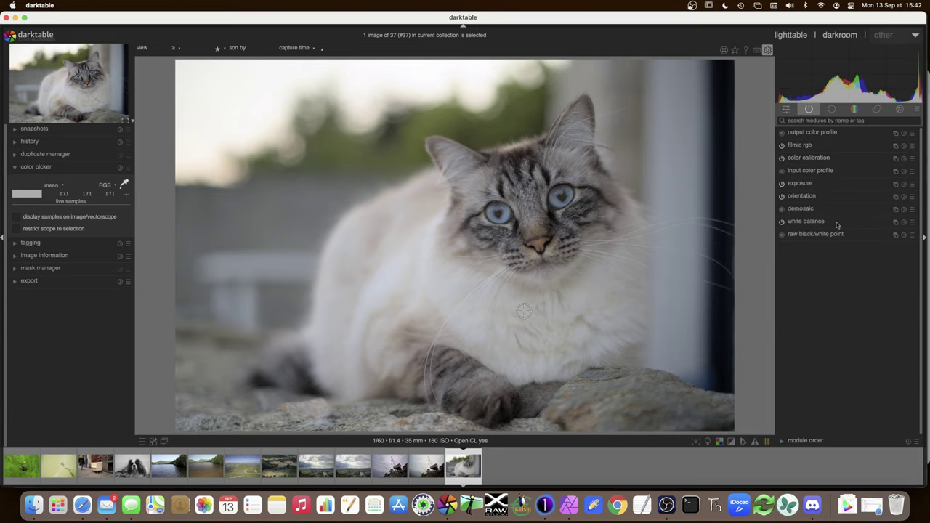
# Detect color calibration's illuminant from the image as daylight at 5819 K, then collapse the module
pyautogui.click(803, 160)
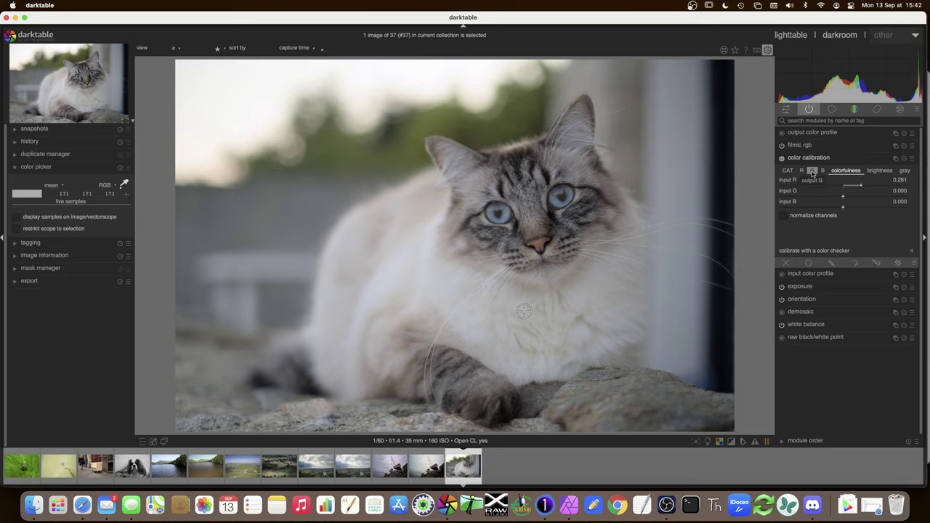
pyautogui.click(790, 171)
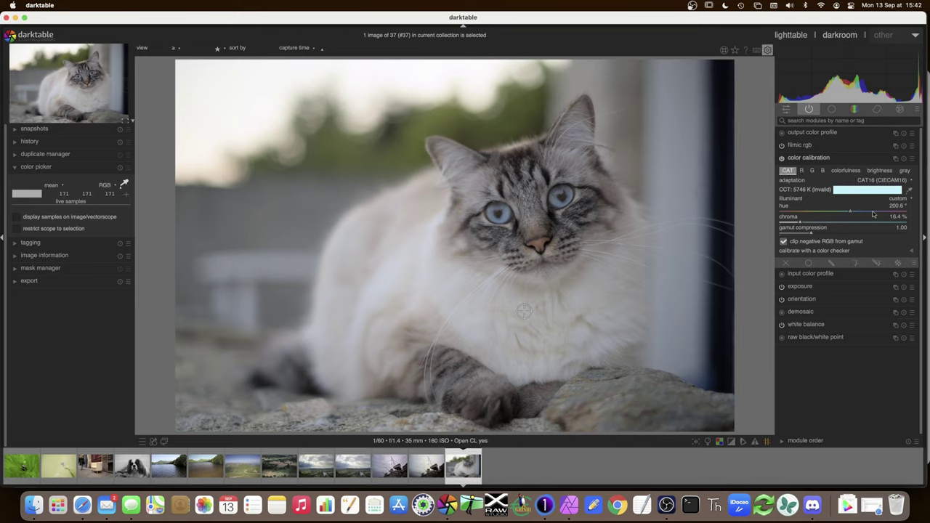
pyautogui.click(908, 190)
pyautogui.click(809, 158)
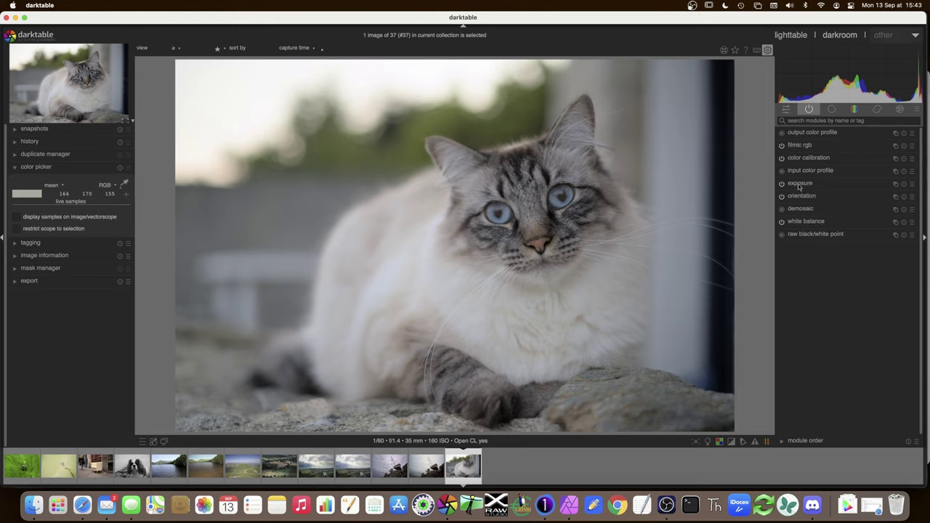
pyautogui.moveTo(799, 187)
pyautogui.moveTo(811, 161)
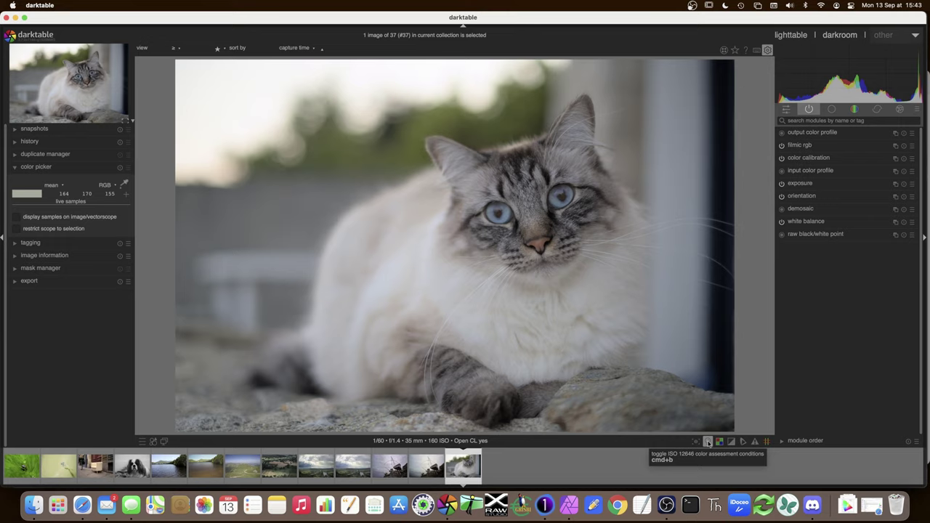
# Turn on ISO 12646 colour assessment view and raise exposure to about 2.03 EV
pyautogui.click(707, 441)
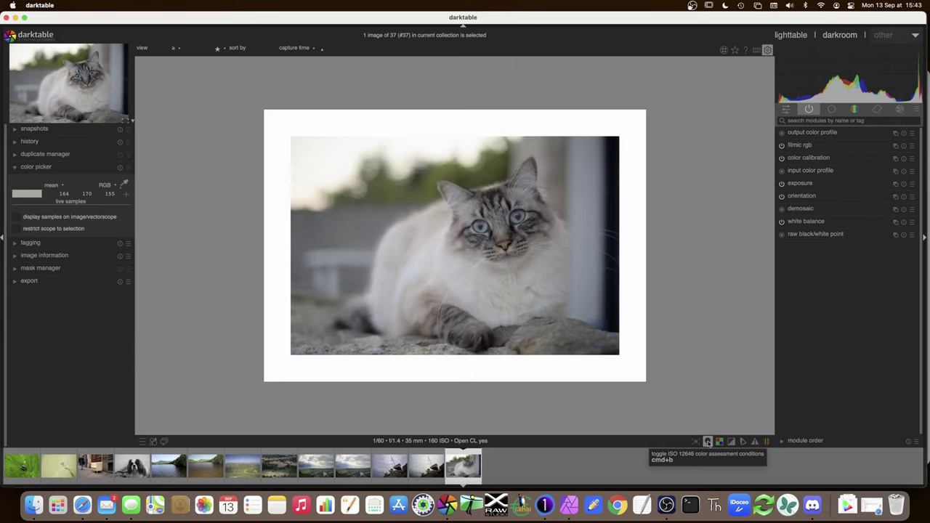
pyautogui.click(804, 185)
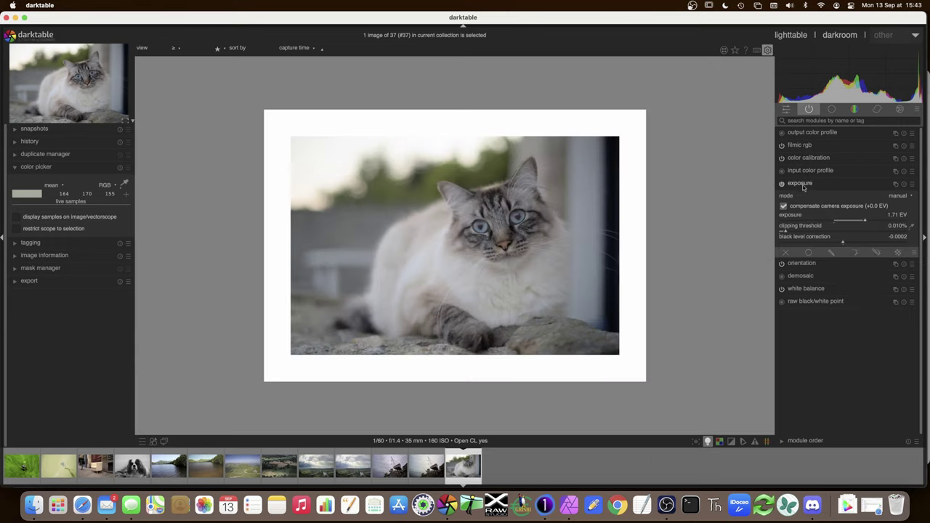
pyautogui.click(875, 221)
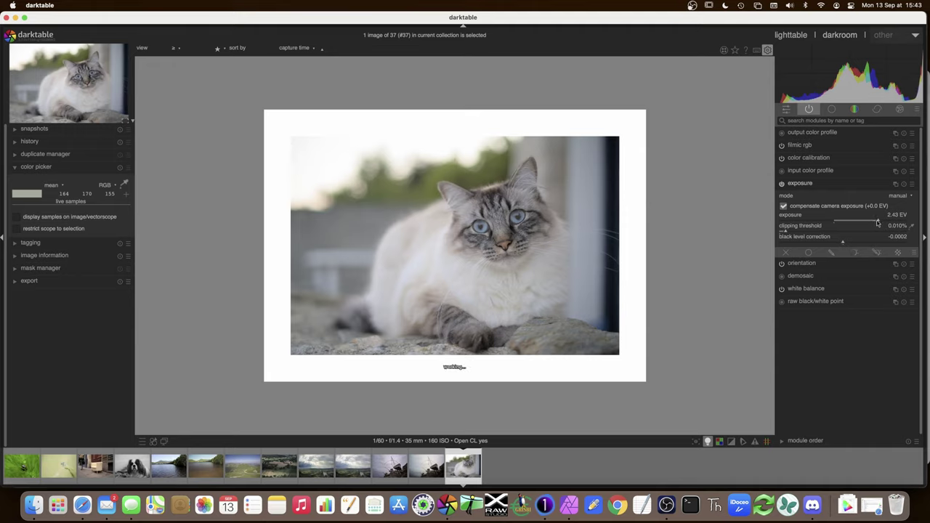
pyautogui.click(873, 223)
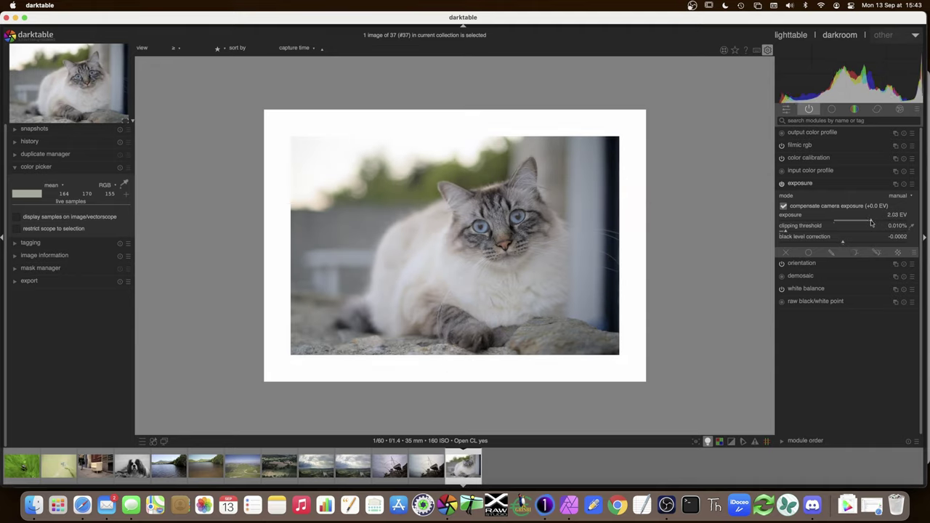
pyautogui.scroll(-3, 873, 224)
pyautogui.click(806, 185)
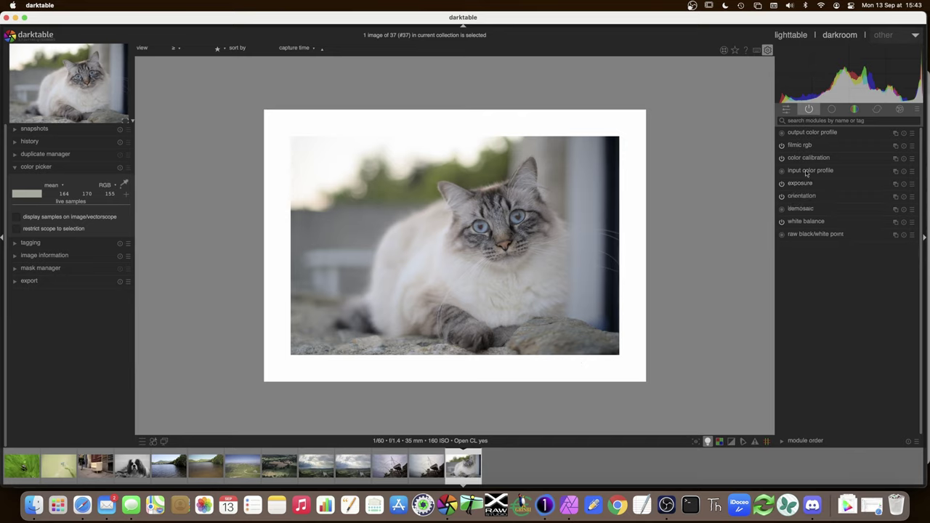
pyautogui.click(804, 147)
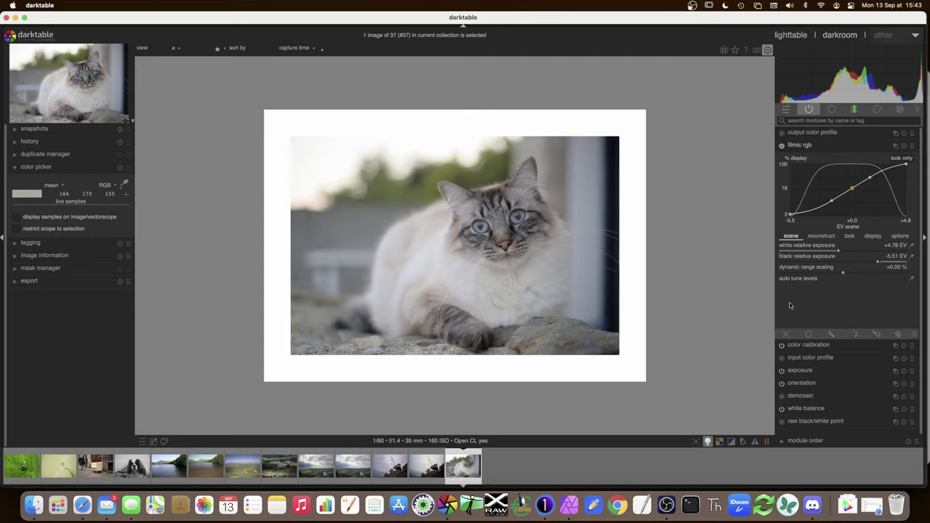
# Turn off the white assessment border, then bring up Affinity Photo's CIE1931 colour-space triangle
pyautogui.click(708, 441)
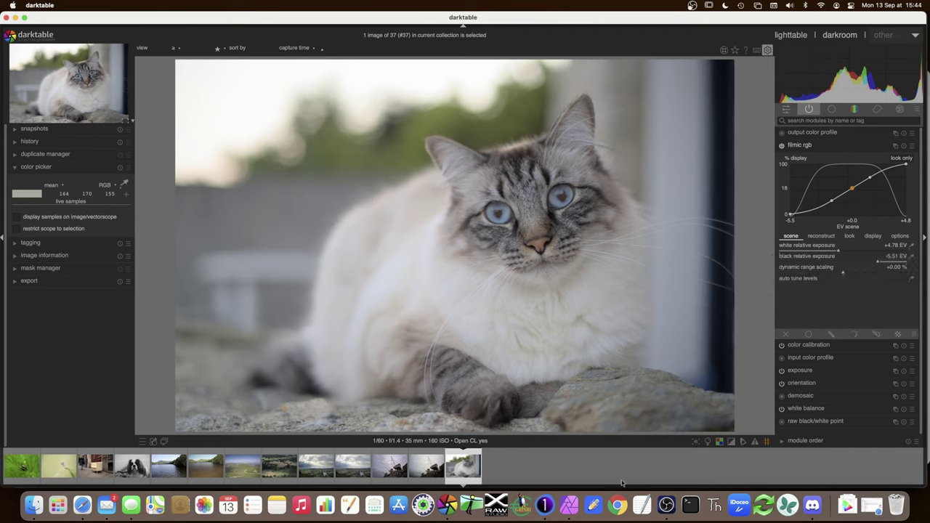
pyautogui.click(571, 506)
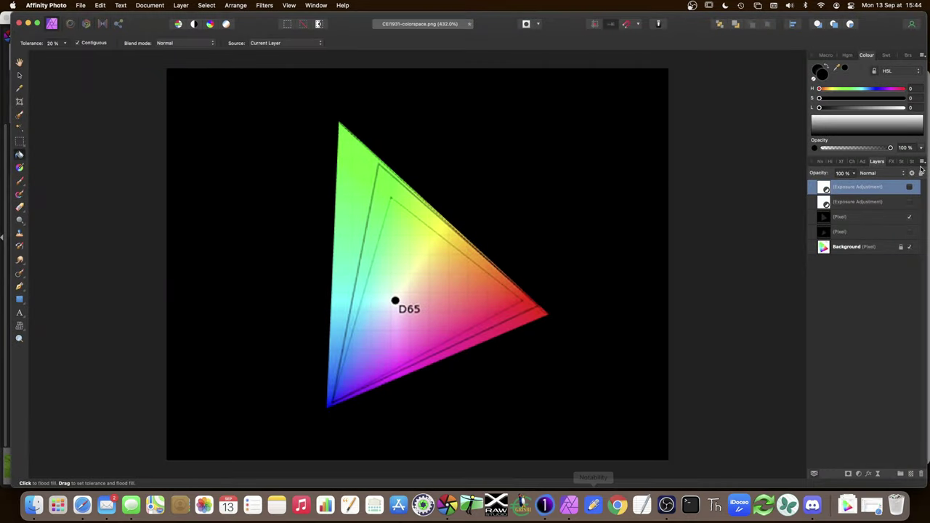
# Show the second Exposure Adjustment layer in Affinity Photo, then return to darktable
pyautogui.click(911, 203)
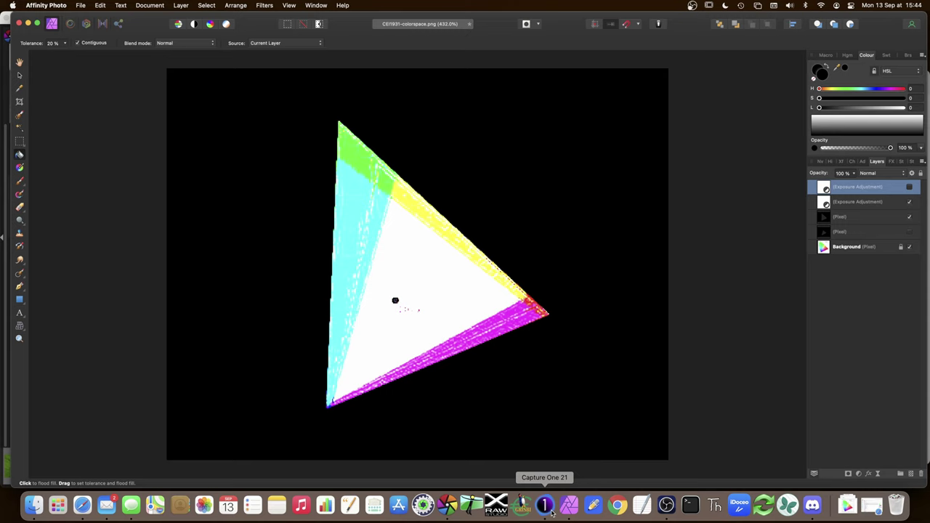
pyautogui.click(448, 505)
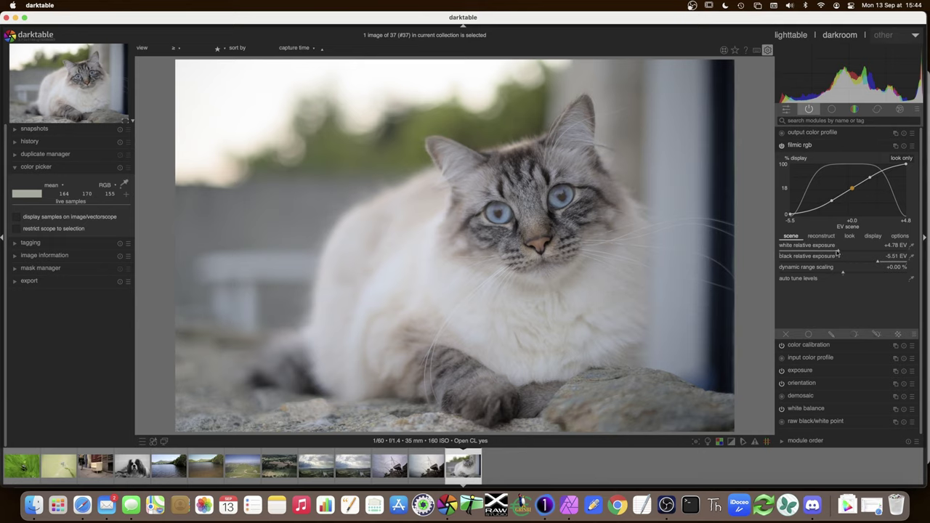
# Measure filmic's white relative exposure from the image (+5.06 EV); black relative exposure ends at -5.43 EV
pyautogui.click(911, 246)
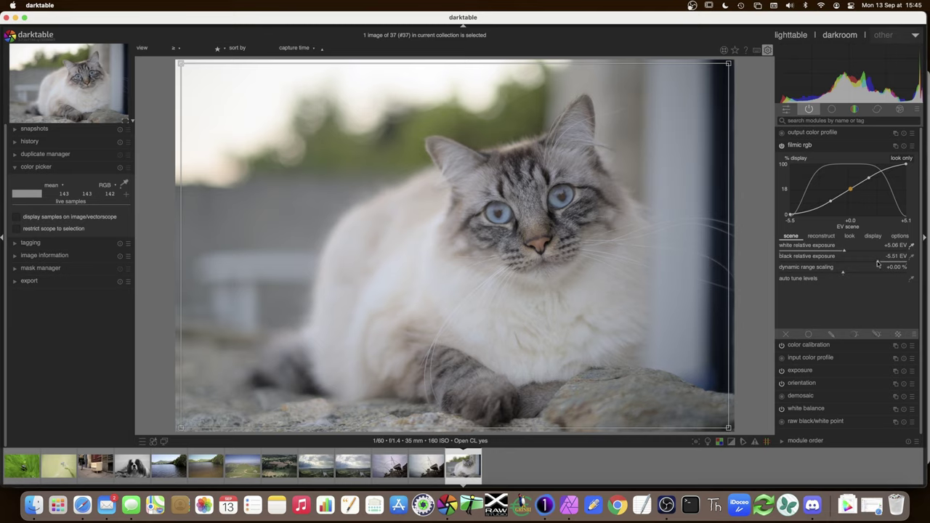
pyautogui.moveTo(878, 263)
pyautogui.mouseDown()
pyautogui.moveTo(849, 265)
pyautogui.moveTo(879, 263)
pyautogui.mouseUp()
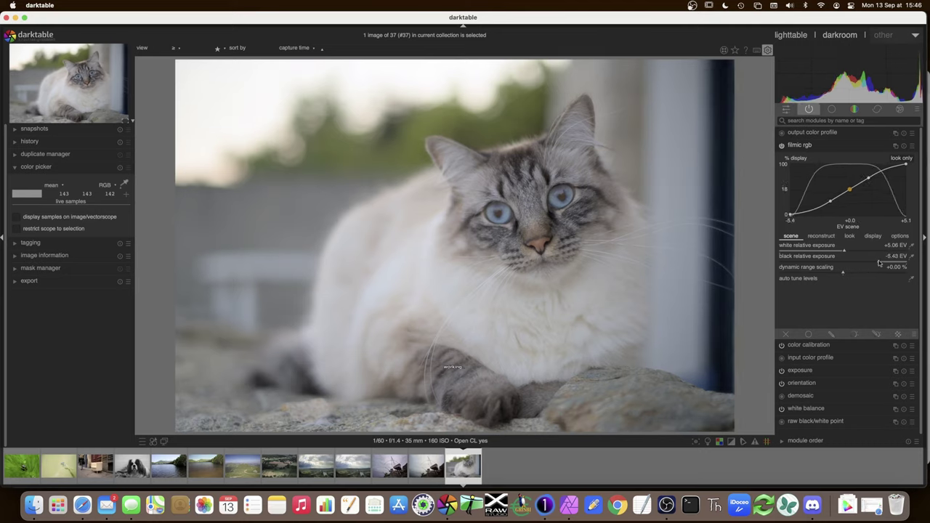
# Sweep filmic's black relative exposure down to about -9.97 EV and back, settling near -5.11 EV
pyautogui.scroll(2, 879, 263)
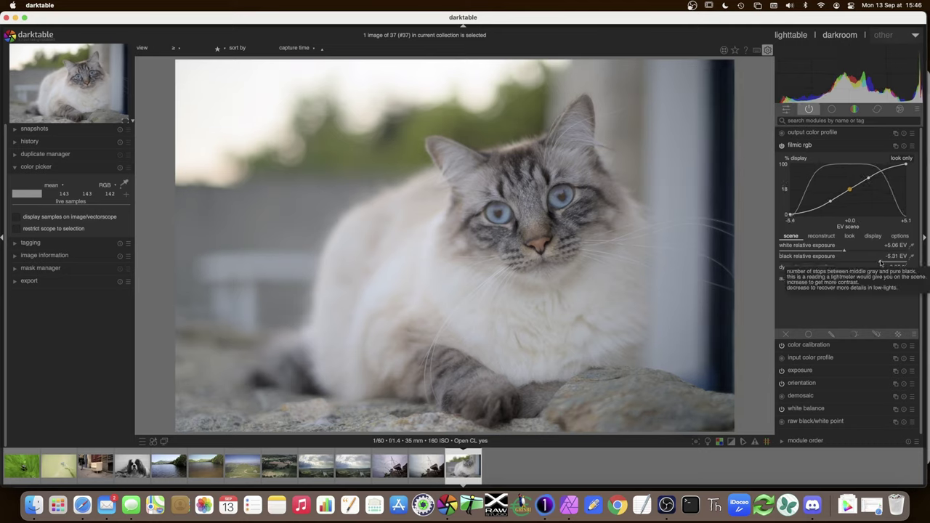
pyautogui.scroll(8, 885, 263)
pyautogui.scroll(7, 899, 263)
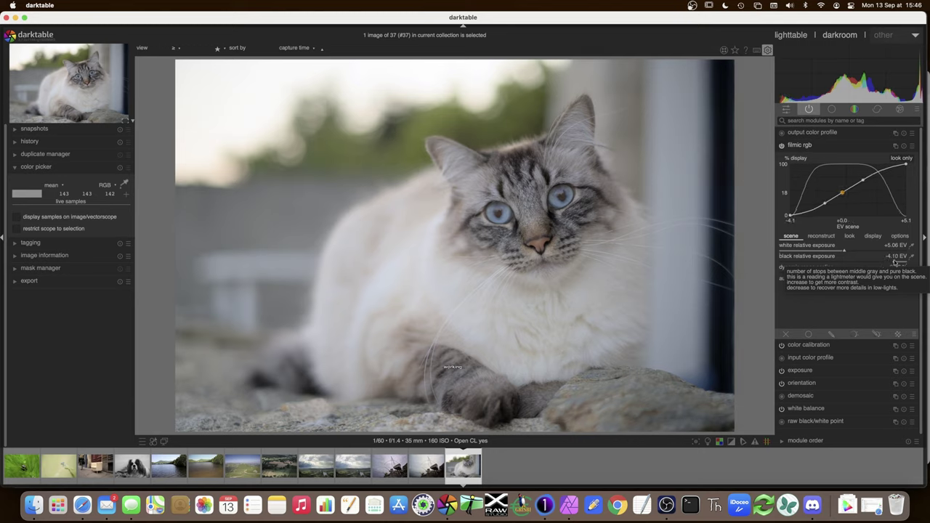
pyautogui.scroll(5, 899, 263)
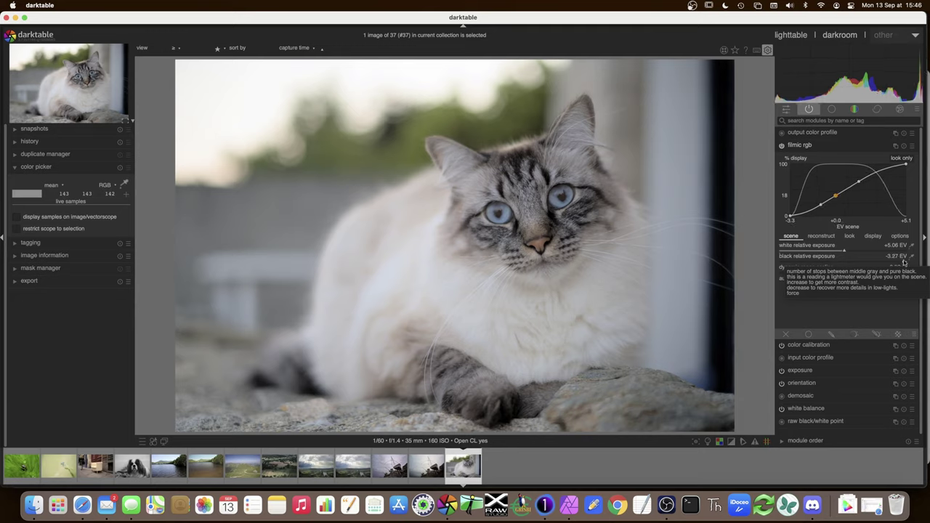
pyautogui.moveTo(901, 262); pyautogui.dragTo(793, 264)
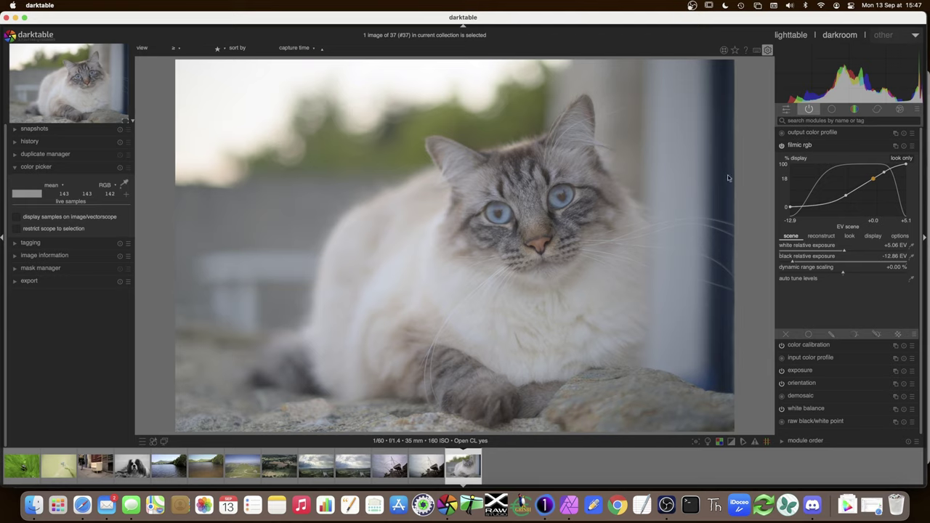
pyautogui.moveTo(792, 262); pyautogui.dragTo(885, 263)
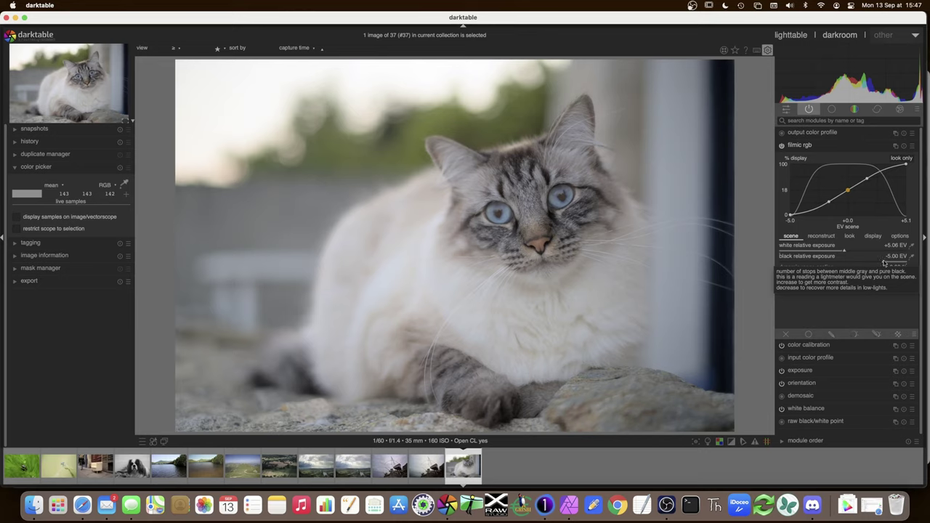
pyautogui.moveTo(886, 263); pyautogui.dragTo(883, 263)
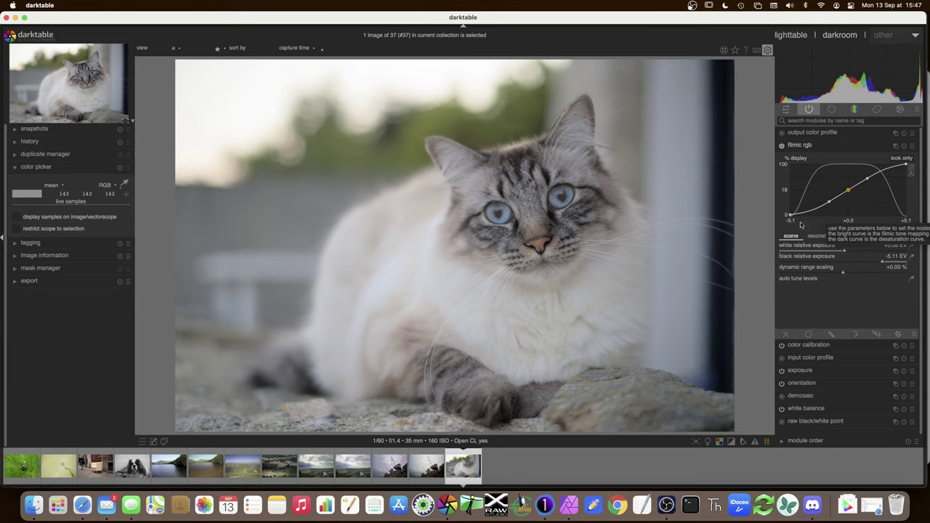
# Cycle the filmic graph to dynamic range mapping and drop black relative exposure to -11.65 EV
pyautogui.click(911, 168)
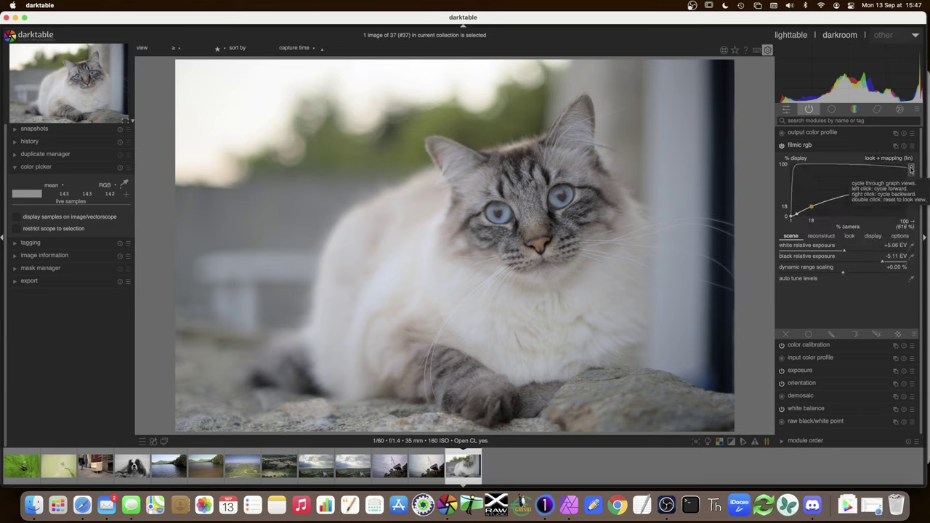
pyautogui.click(911, 169)
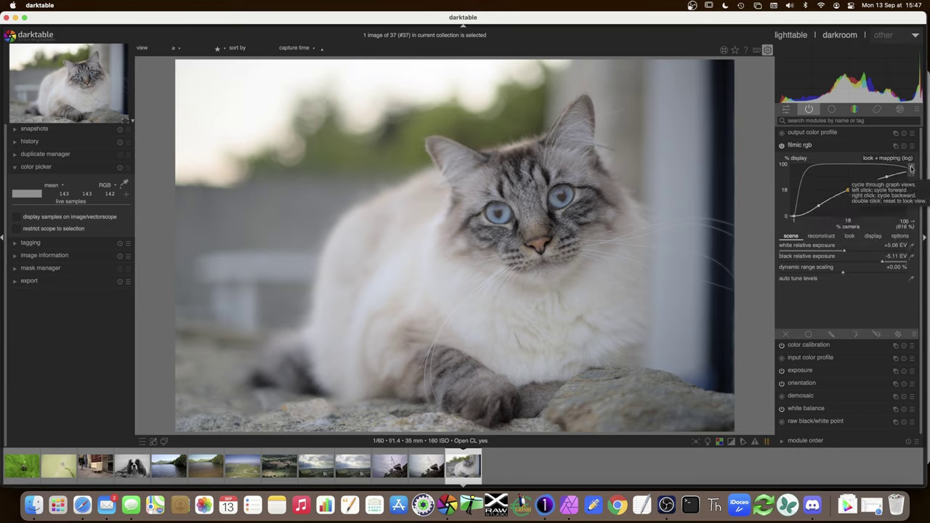
pyautogui.click(911, 169)
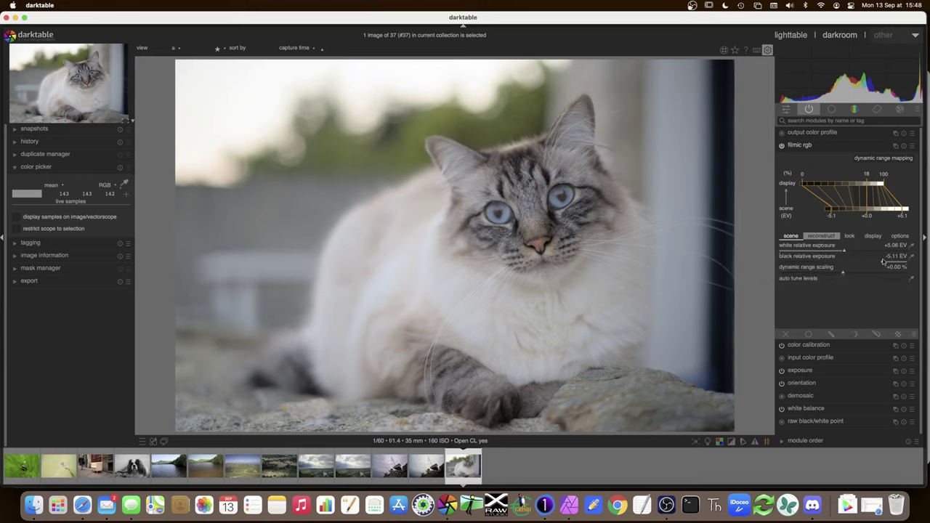
pyautogui.moveTo(881, 263); pyautogui.dragTo(806, 264)
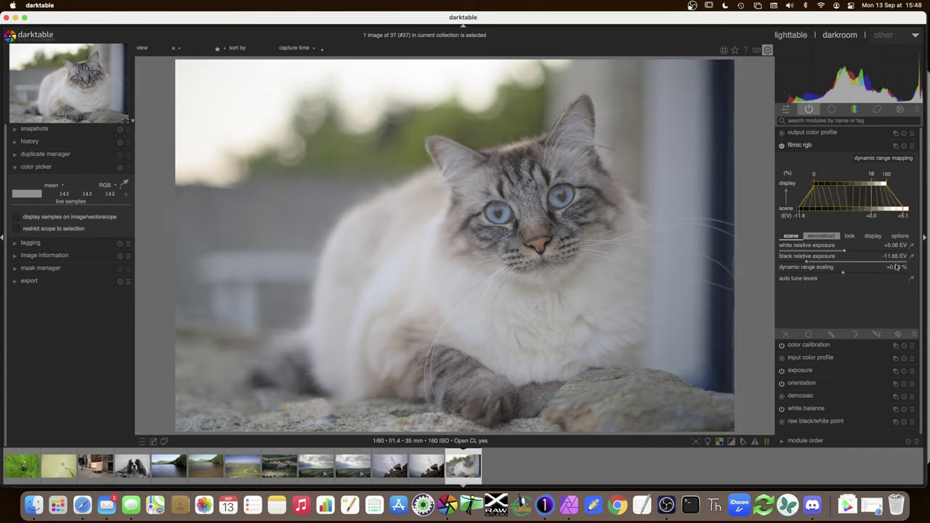
# Swing black relative exposure to -12.00 EV and back to -5.07 EV, restoring the look-only graph
pyautogui.moveTo(893, 260); pyautogui.dragTo(800, 267)
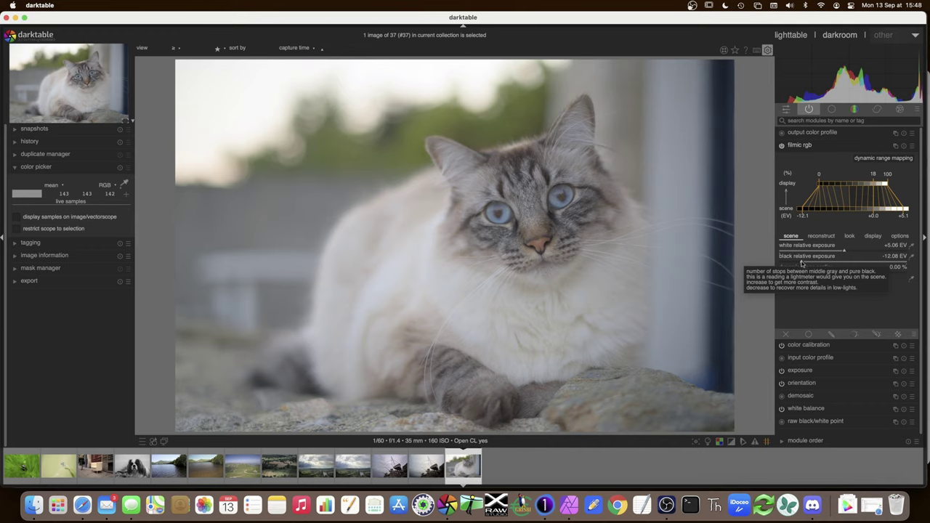
pyautogui.moveTo(802, 263); pyautogui.dragTo(884, 263)
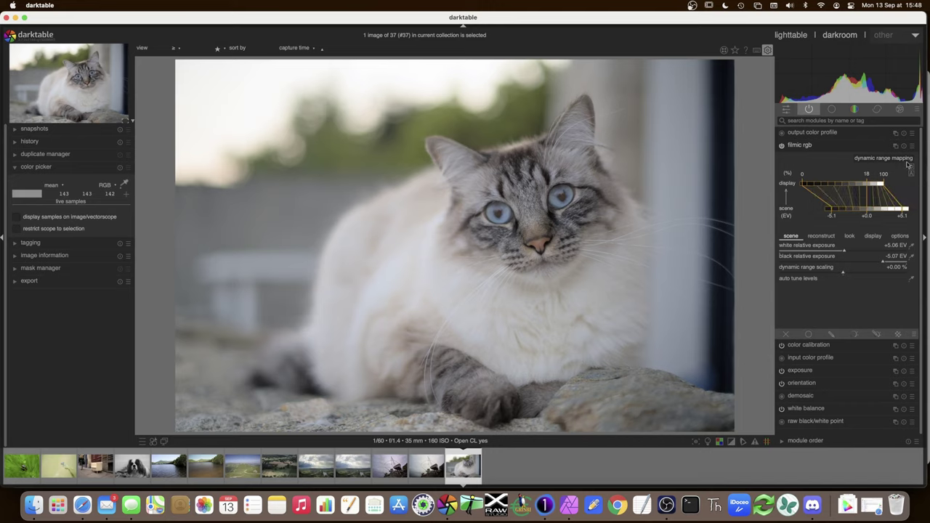
pyautogui.click(912, 168)
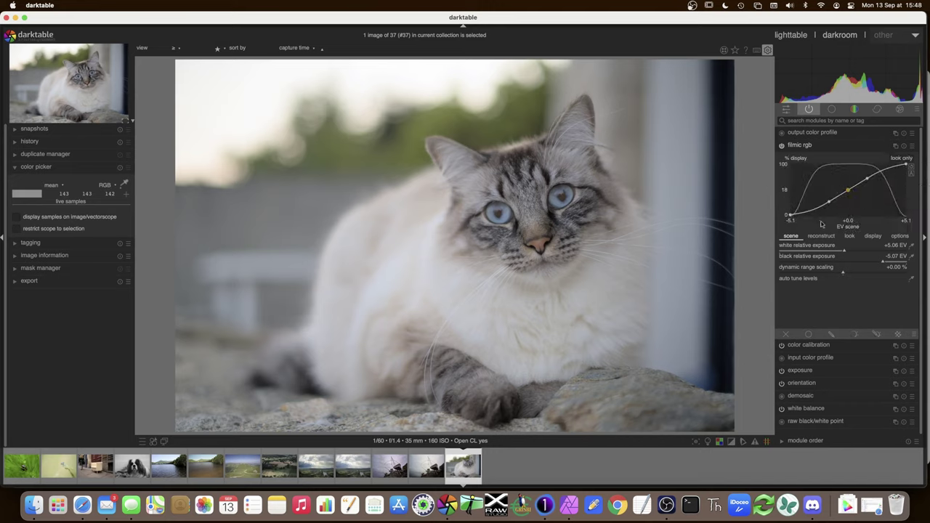
pyautogui.click(850, 236)
# Reset filmic rgb contrast to its default 1.350, adjust the latitude, and collapse the module
pyautogui.moveTo(841, 251); pyautogui.dragTo(804, 251)
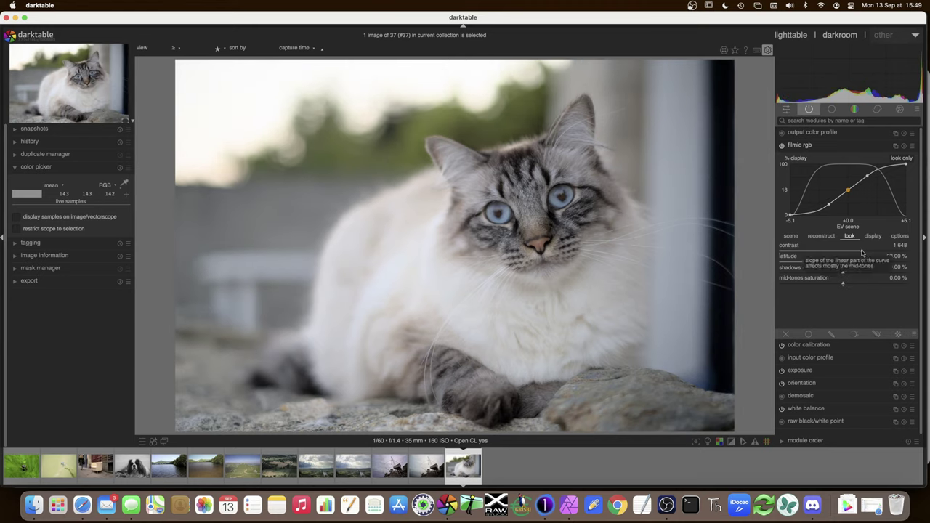
pyautogui.doubleClick(804, 251)
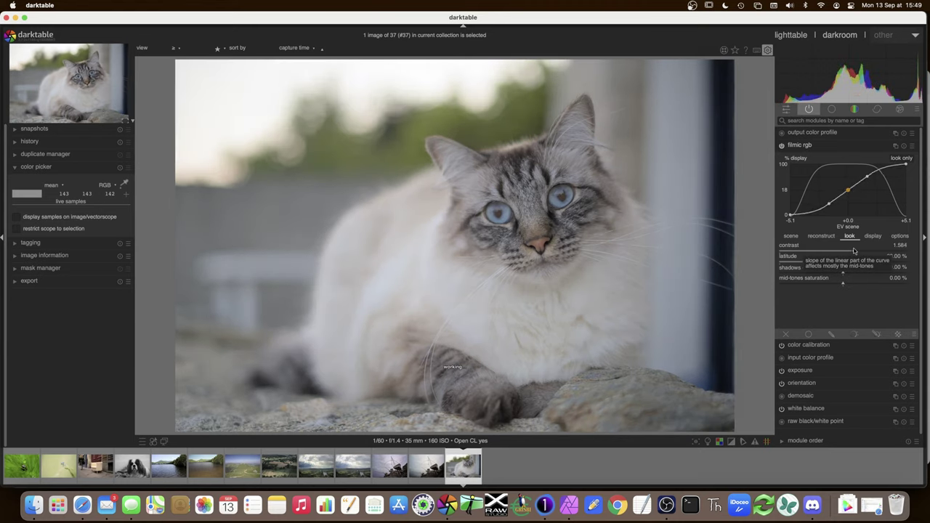
pyautogui.moveTo(859, 263); pyautogui.dragTo(804, 265)
pyautogui.moveTo(862, 266); pyautogui.dragTo(893, 265)
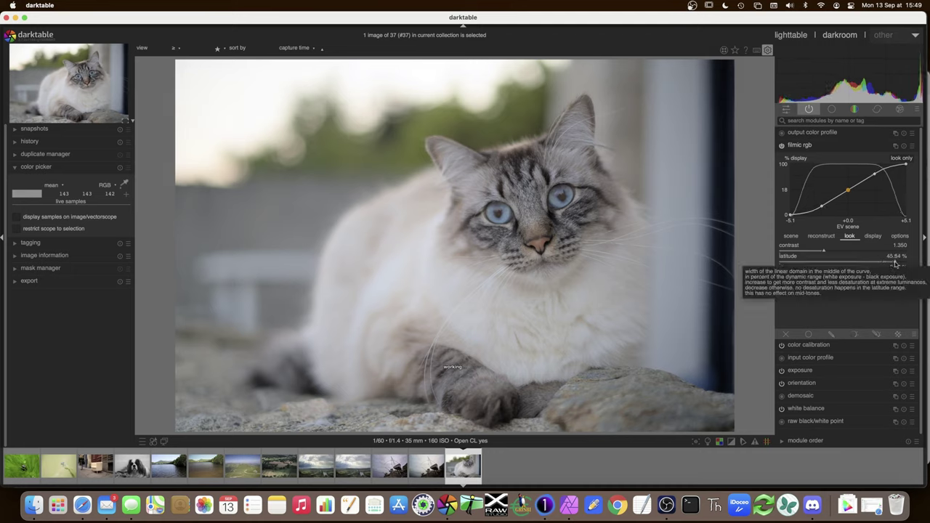
pyautogui.moveTo(893, 265); pyautogui.dragTo(836, 264)
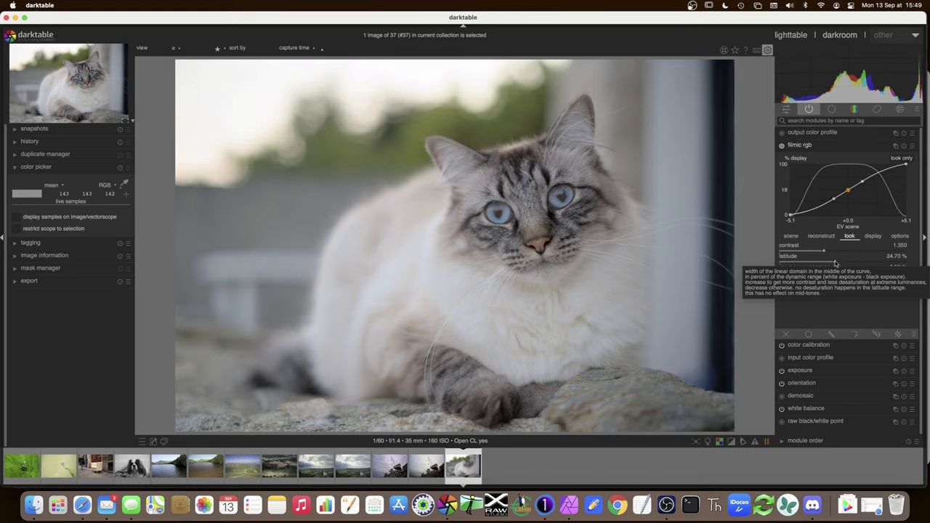
pyautogui.click(801, 146)
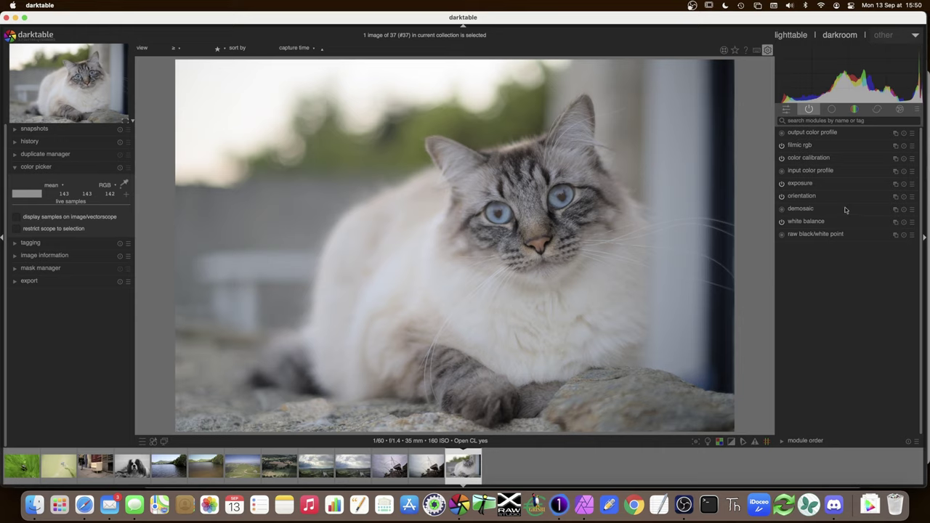
# Switch to the module group listing local contrast, filmic rgb and contrast equalizer
pyautogui.moveTo(828, 138)
pyautogui.click(831, 109)
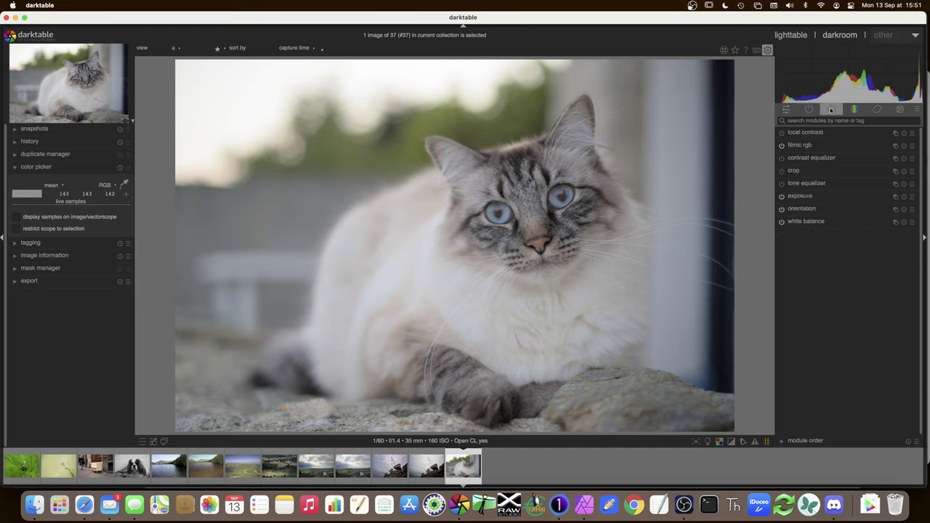
# Expand the tone equalizer, auto-set its mask exposure compensation, and show the advanced curve
pyautogui.click(803, 183)
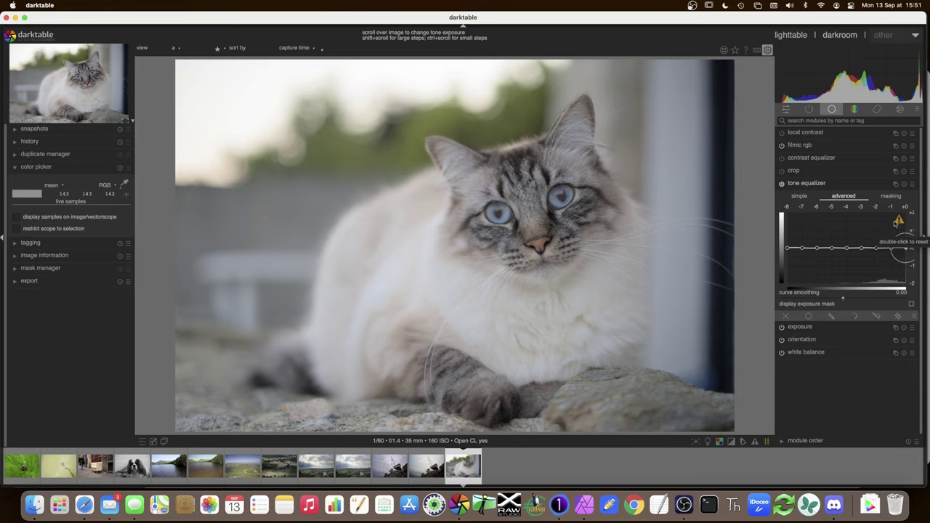
pyautogui.click(892, 196)
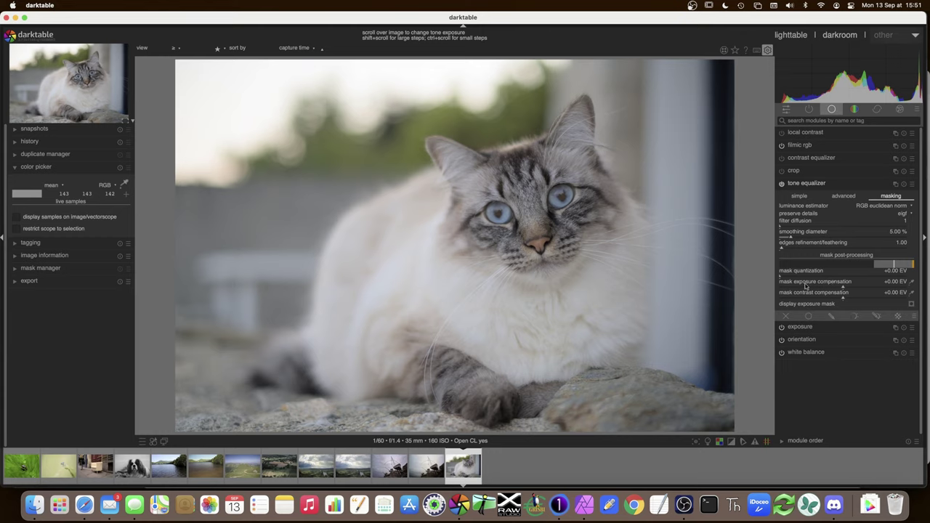
pyautogui.click(913, 284)
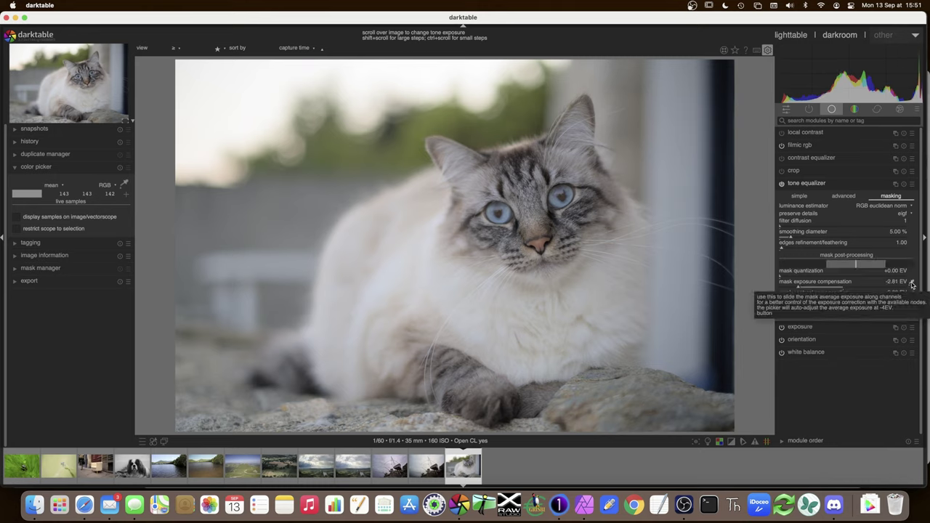
pyautogui.click(842, 196)
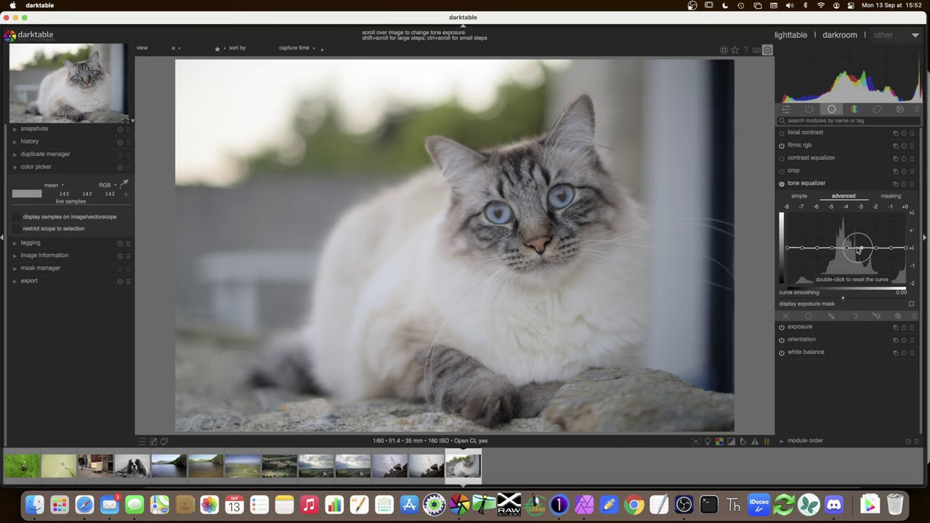
# Reshape the tone equalizer curve: deepen the -6 EV dip and lift the -3 EV peak and right end
pyautogui.moveTo(863, 251); pyautogui.dragTo(816, 260)
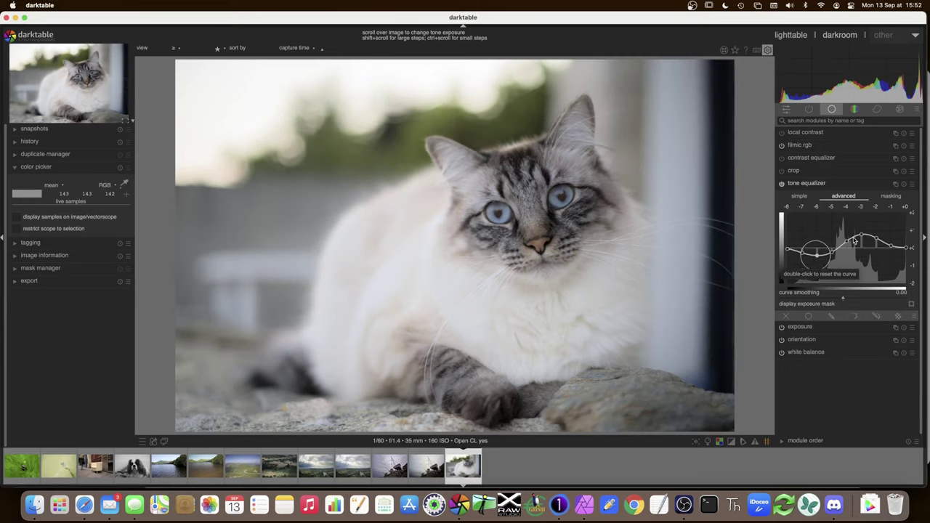
pyautogui.moveTo(864, 236); pyautogui.dragTo(864, 246)
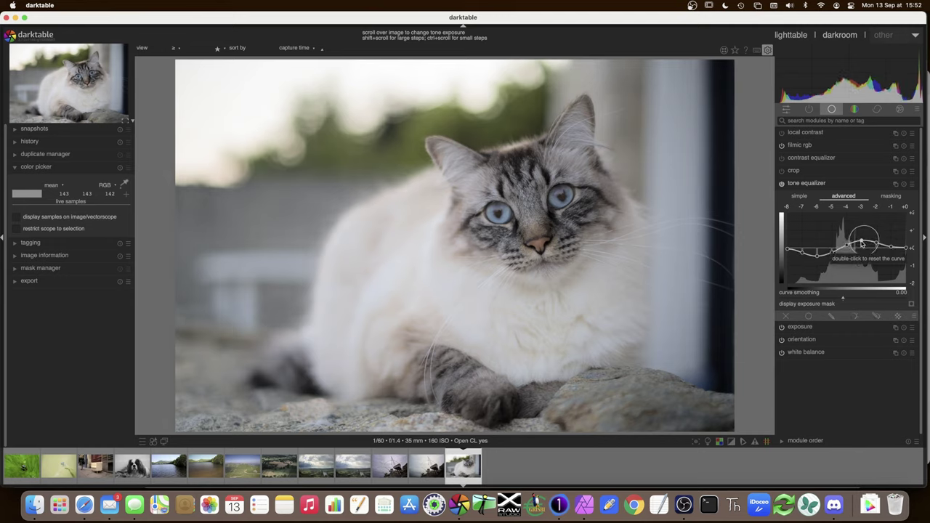
pyautogui.moveTo(824, 257); pyautogui.dragTo(824, 259)
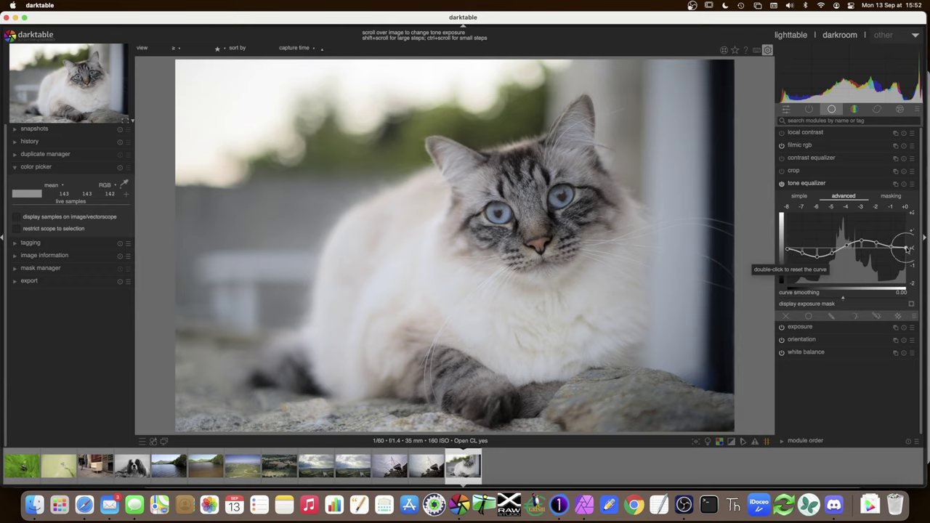
pyautogui.moveTo(905, 249)
pyautogui.mouseDown()
pyautogui.moveTo(905, 228)
pyautogui.moveTo(906, 248)
pyautogui.mouseUp()
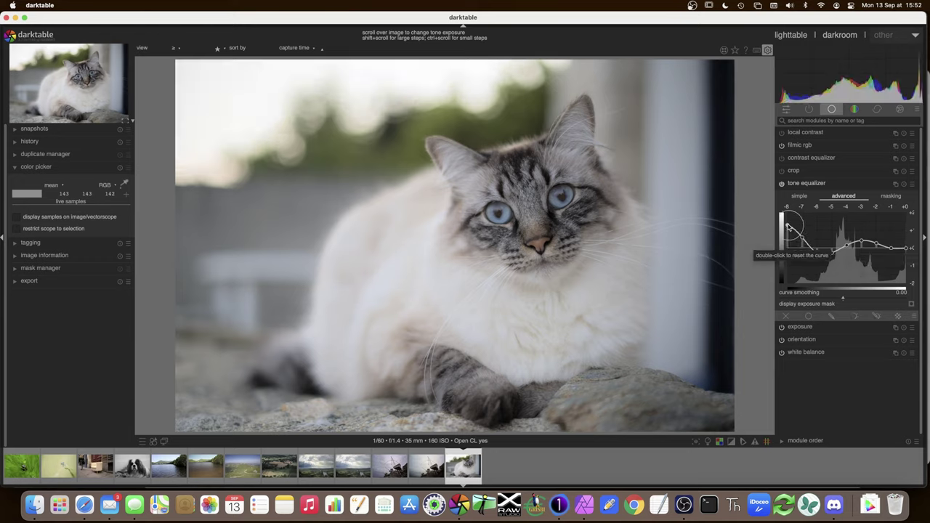
pyautogui.scroll(3, 787, 234)
pyautogui.scroll(-3, 785, 240)
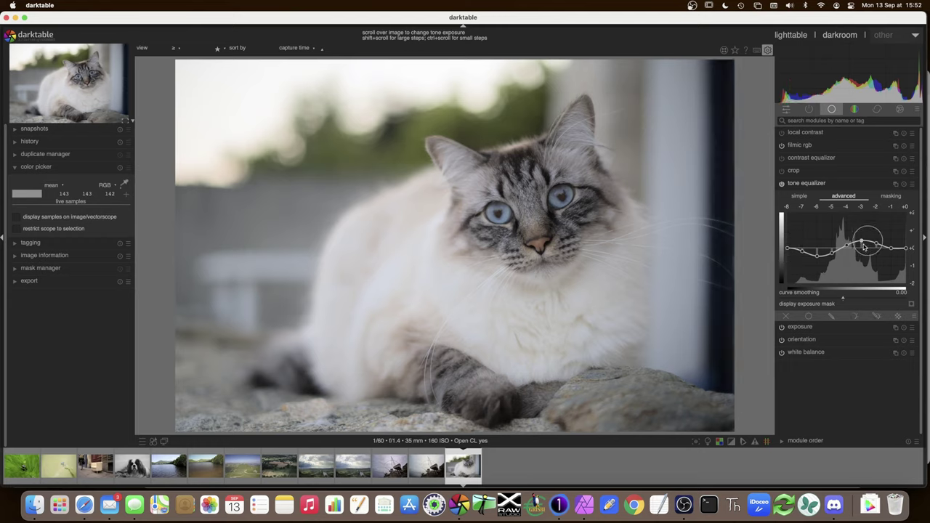
pyautogui.scroll(2, 861, 245)
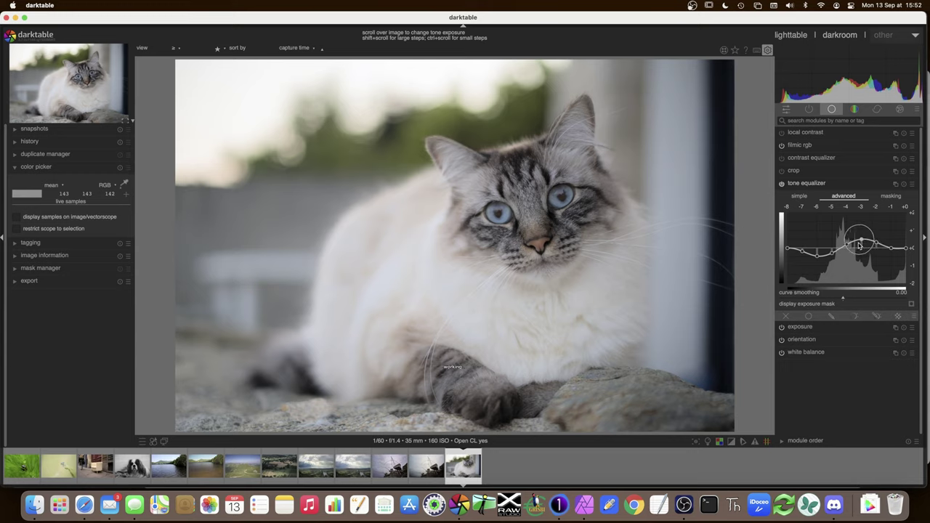
pyautogui.click(782, 183)
# Toggle the tone equalizer off and on repeatedly to compare before and after
pyautogui.click(782, 184)
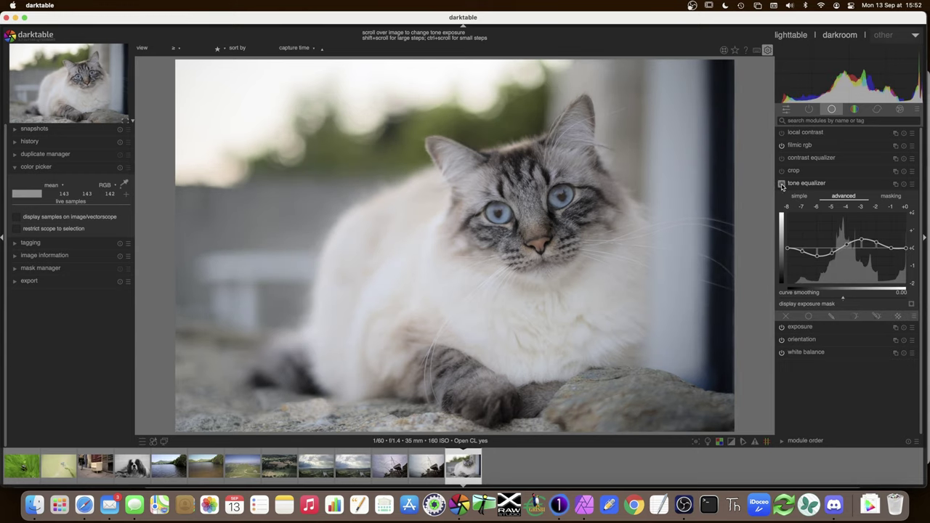
pyautogui.click(782, 184)
pyautogui.click(782, 184)
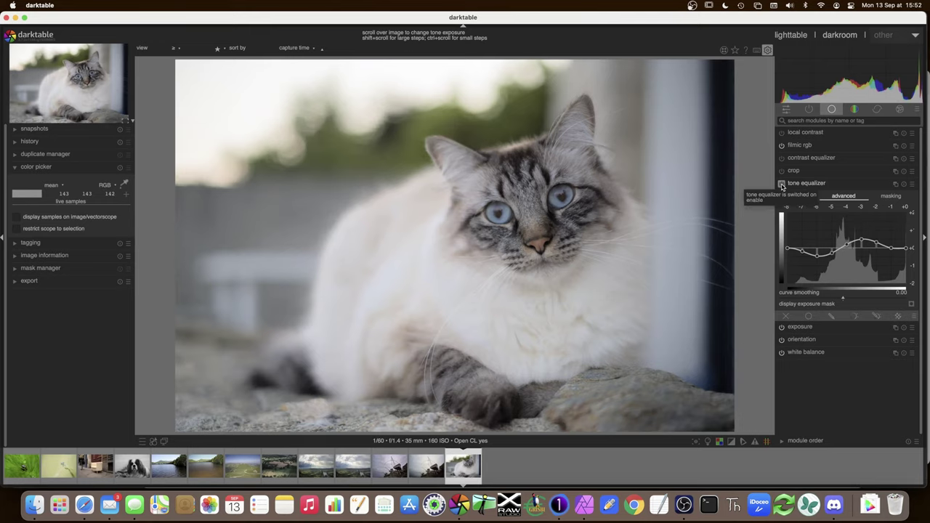
pyautogui.click(782, 184)
pyautogui.click(782, 184)
# Collapse the tone equalizer and list the ten modules active on the image
pyautogui.click(802, 184)
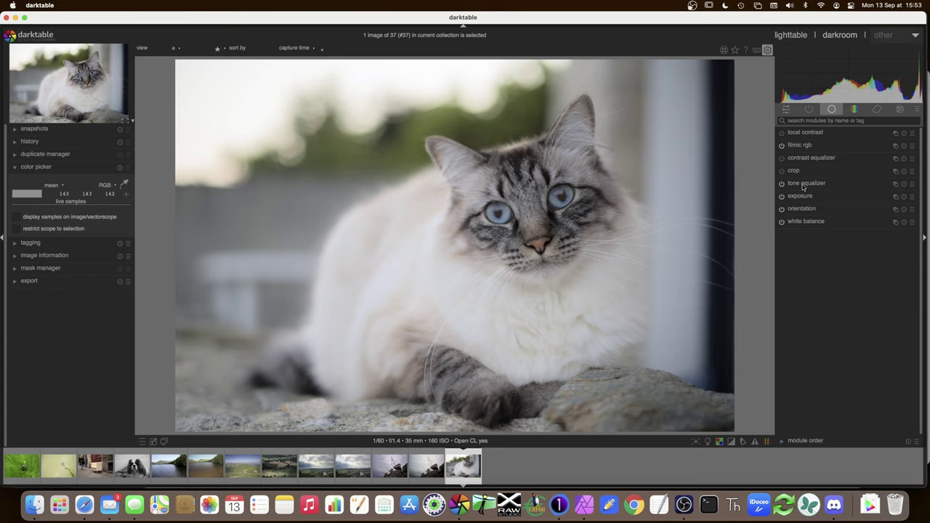
pyautogui.moveTo(803, 187)
pyautogui.click(809, 109)
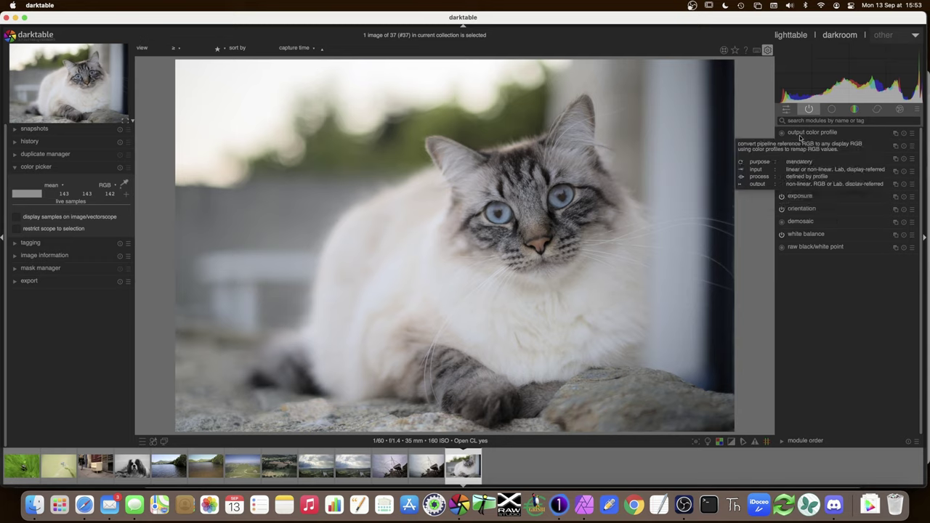
# Set color balance rgb global vibrance to 23.67% and global chroma to 50%, then switch to Affinity Photo
pyautogui.click(855, 109)
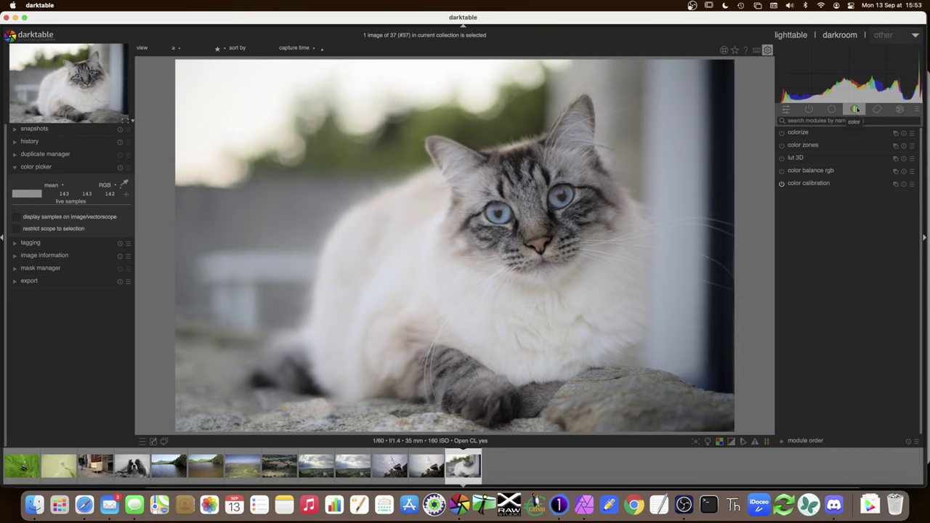
pyautogui.click(797, 171)
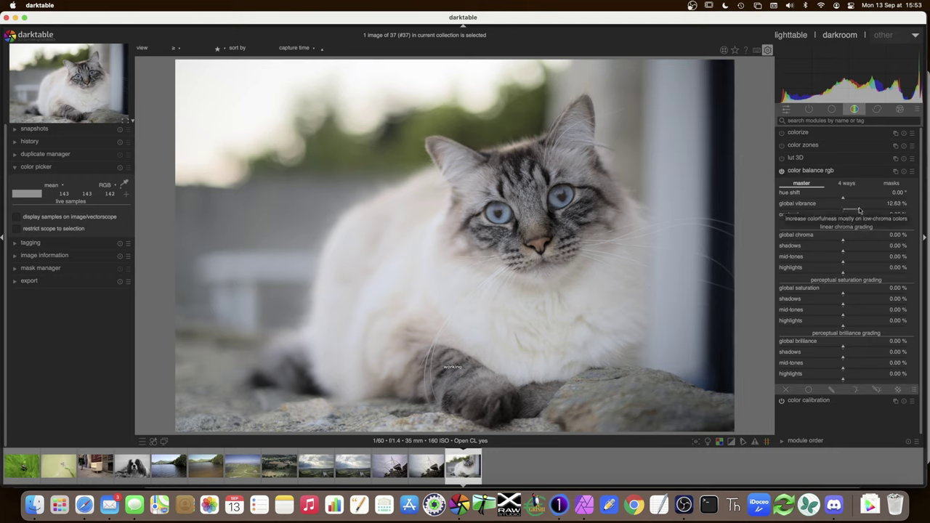
pyautogui.moveTo(859, 208); pyautogui.dragTo(874, 211)
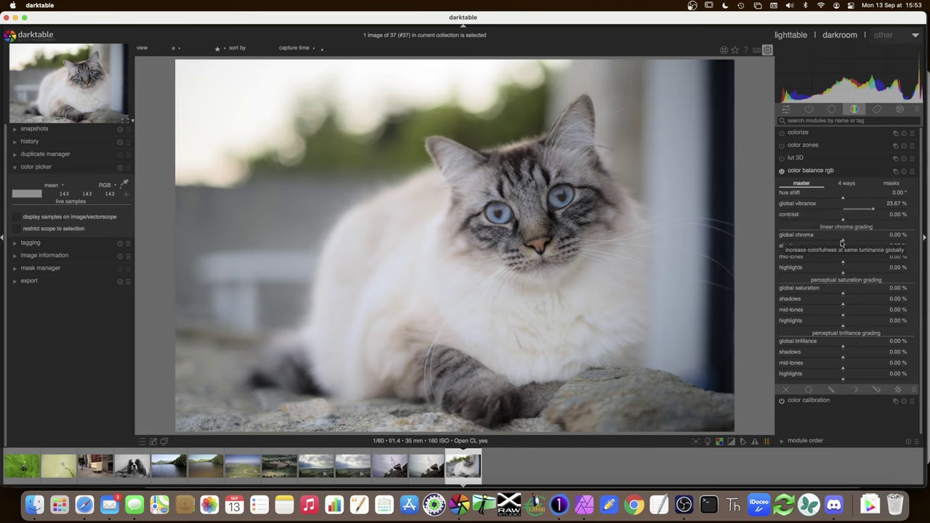
pyautogui.moveTo(843, 244); pyautogui.dragTo(907, 242)
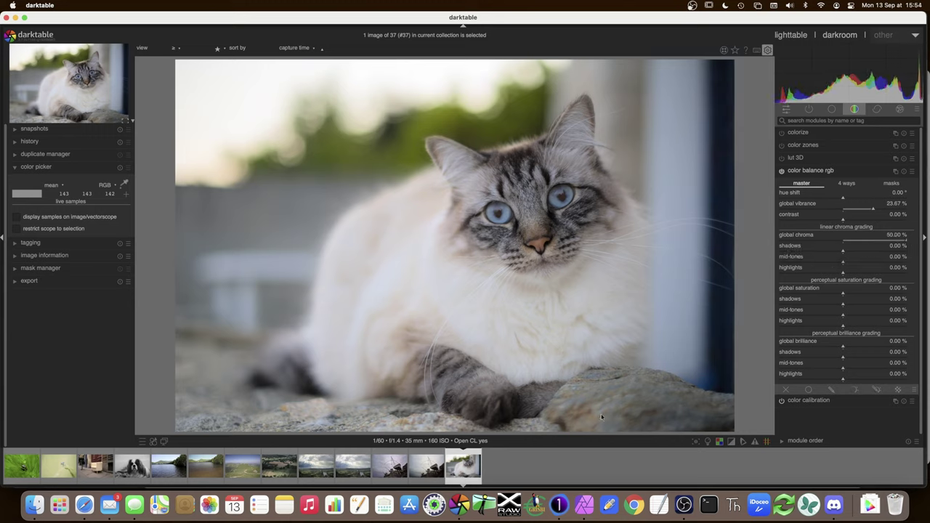
pyautogui.click(584, 504)
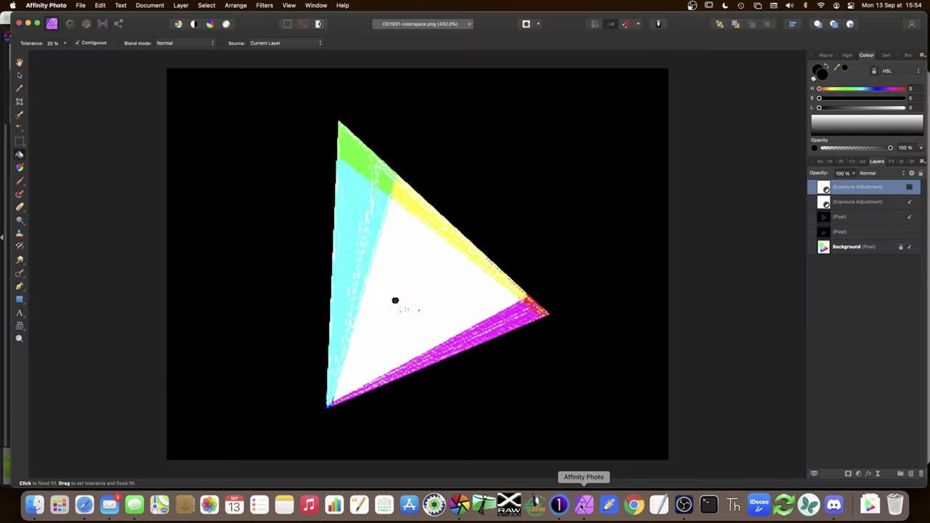
# Hide the Exposure Adjustment and Pixel layers in Affinity Photo, then lower darktable's global chroma to 20.11%
pyautogui.click(909, 202)
pyautogui.click(910, 217)
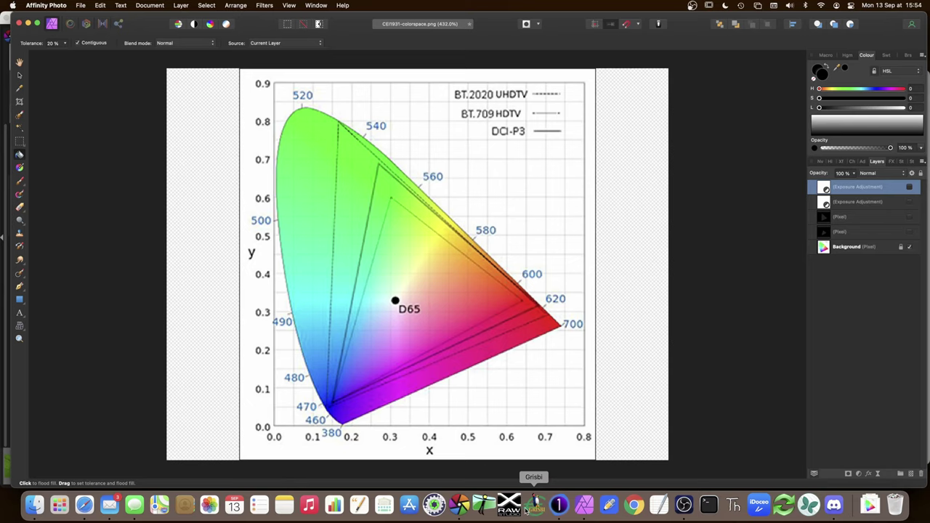
pyautogui.click(460, 504)
pyautogui.click(872, 245)
pyautogui.click(869, 242)
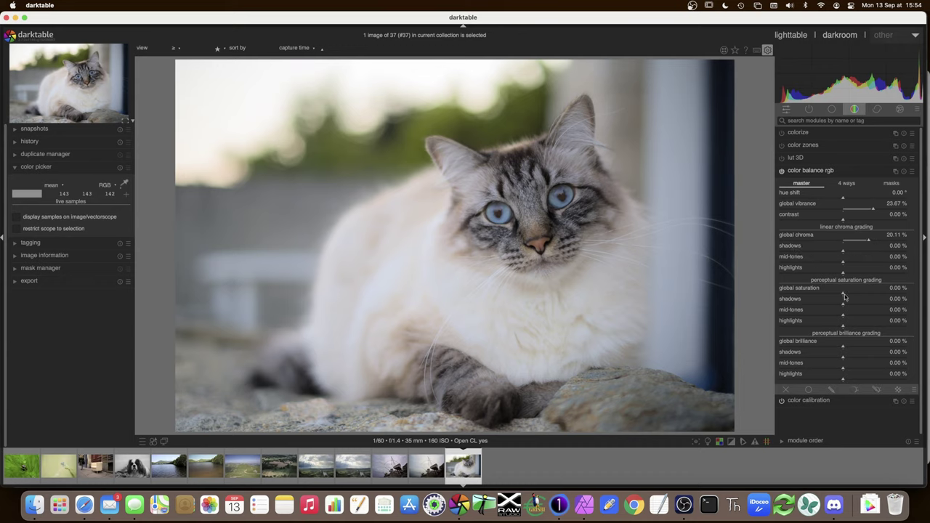
# Try then reset global saturation, add 7.21% mid-tones saturation, and collapse color balance rgb
pyautogui.moveTo(847, 297); pyautogui.dragTo(871, 295)
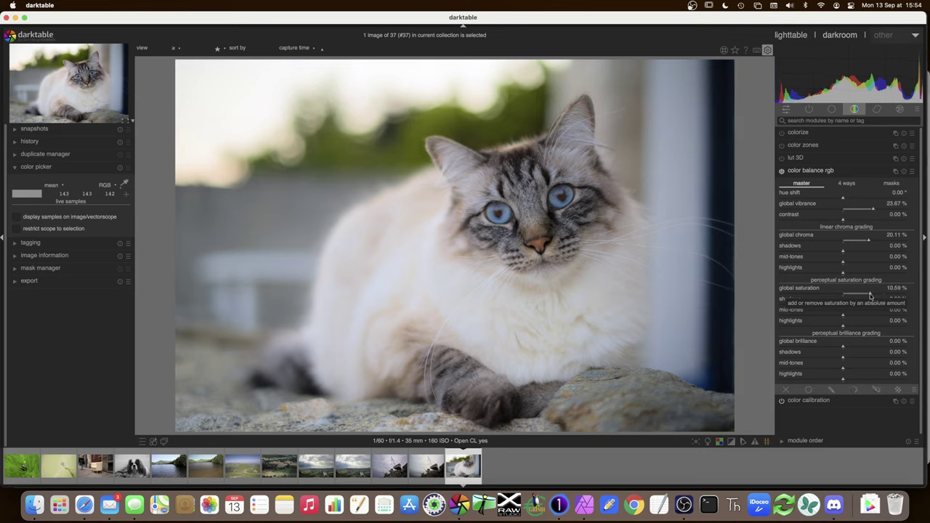
pyautogui.doubleClick(871, 295)
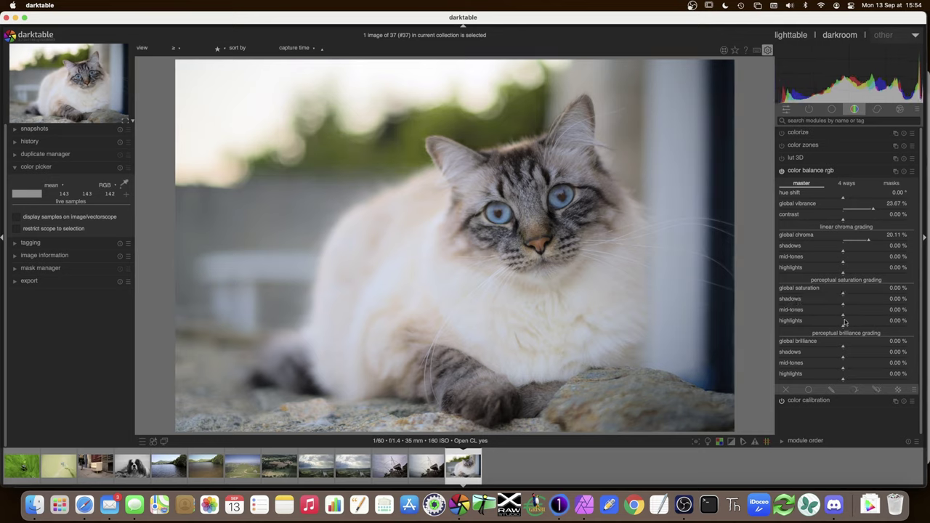
pyautogui.moveTo(846, 318); pyautogui.dragTo(861, 317)
pyautogui.click(810, 170)
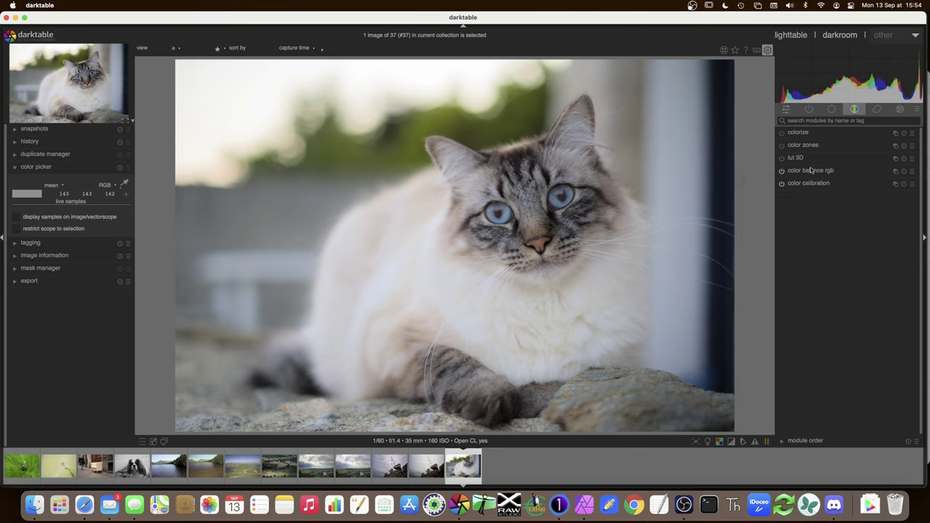
# Peek at color balance rgb's masks tab, collapse it, and list the eleven active modules
pyautogui.click(810, 170)
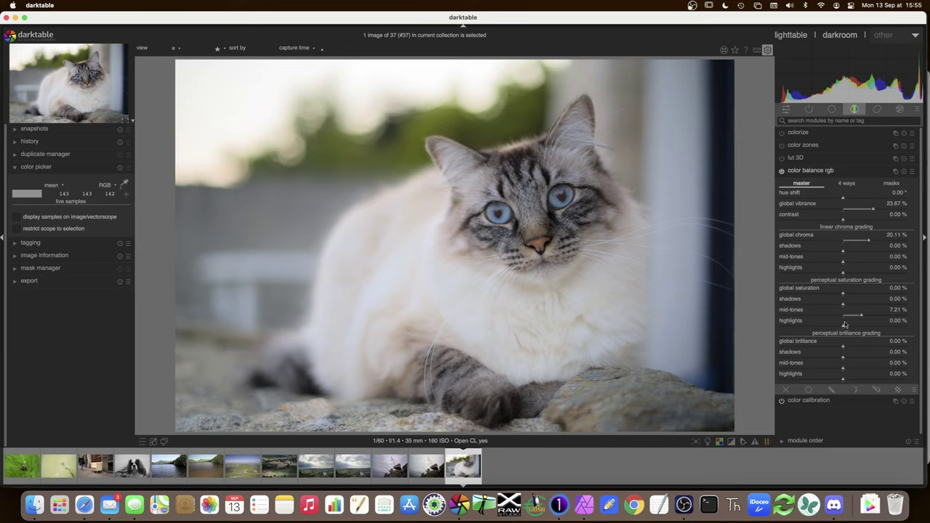
pyautogui.click(893, 185)
pyautogui.click(804, 185)
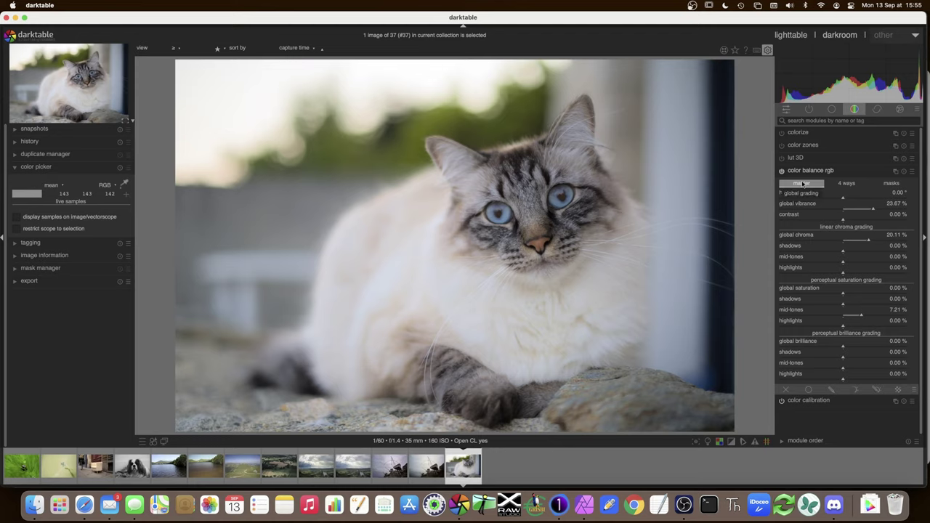
pyautogui.click(805, 170)
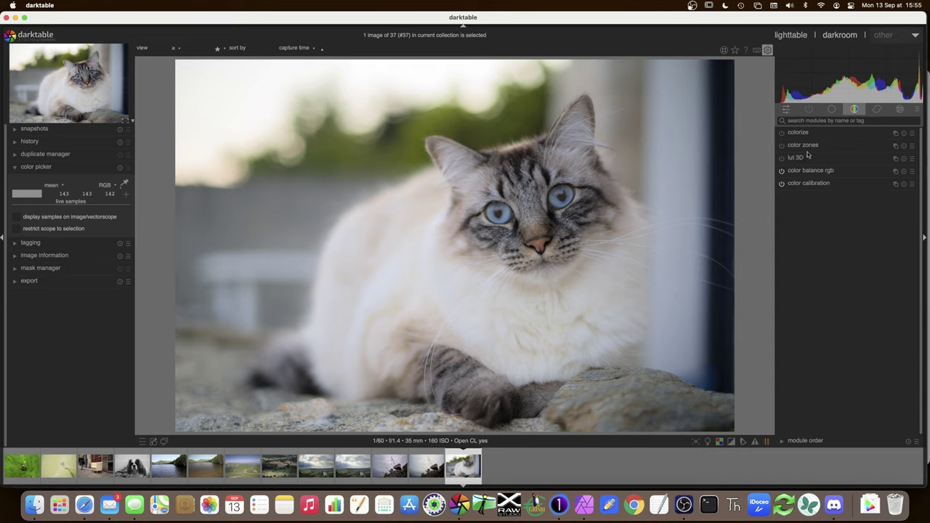
pyautogui.click(809, 109)
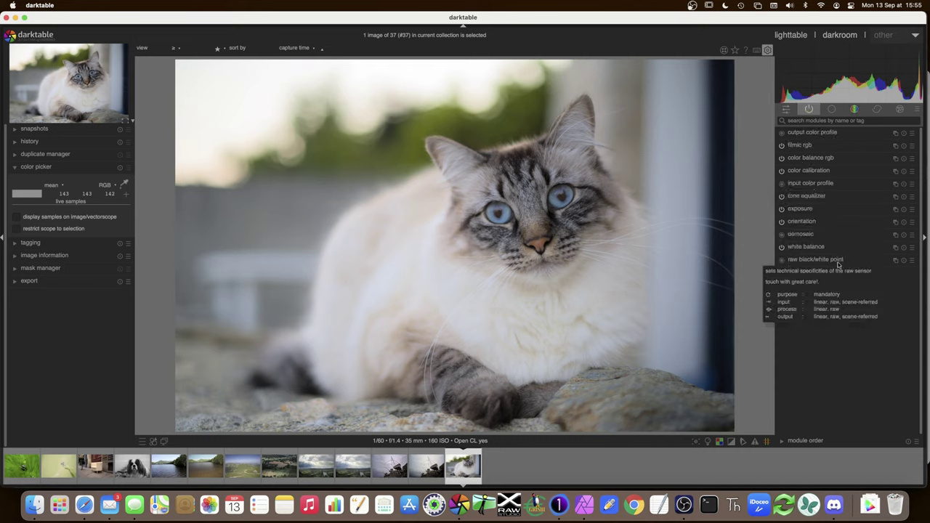
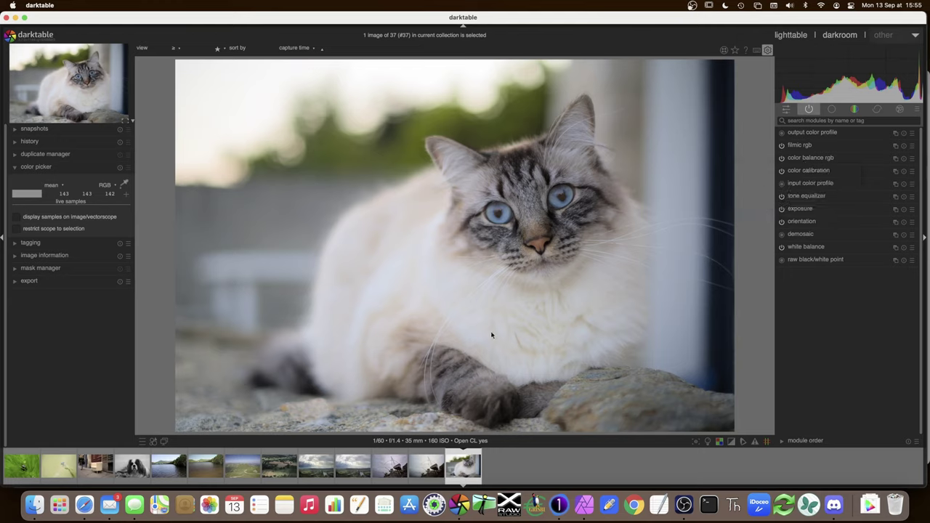
# Compare the cat photo with tone equalizer off and on, then enable local contrast
pyautogui.click(782, 197)
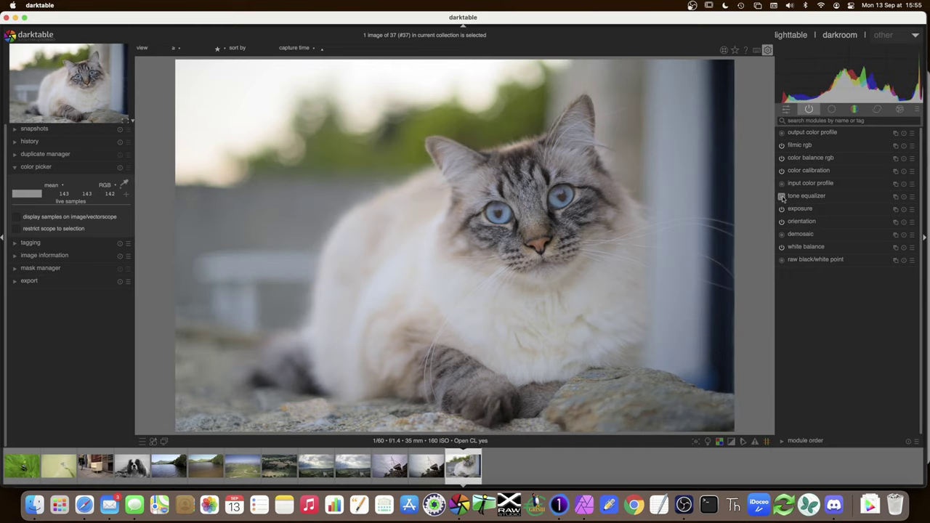
pyautogui.click(782, 197)
pyautogui.click(782, 197)
pyautogui.click(782, 197)
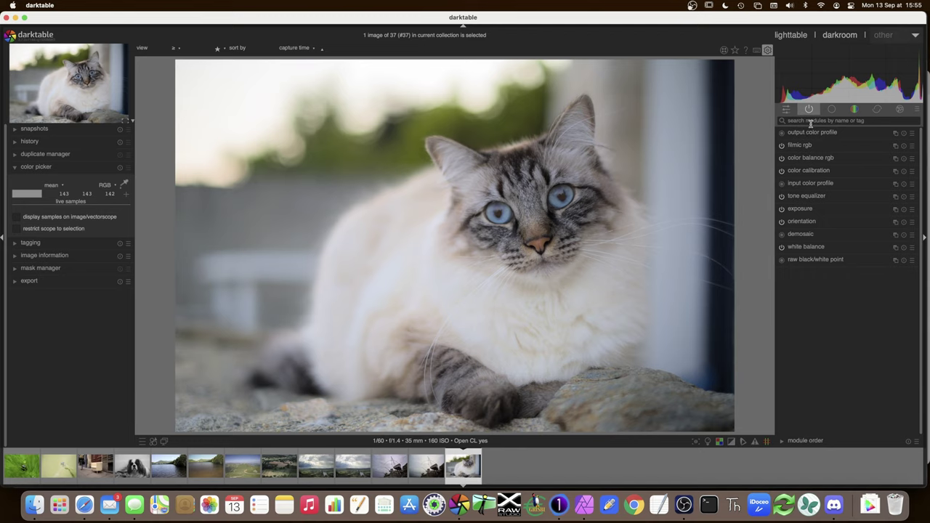
pyautogui.click(832, 109)
pyautogui.click(782, 134)
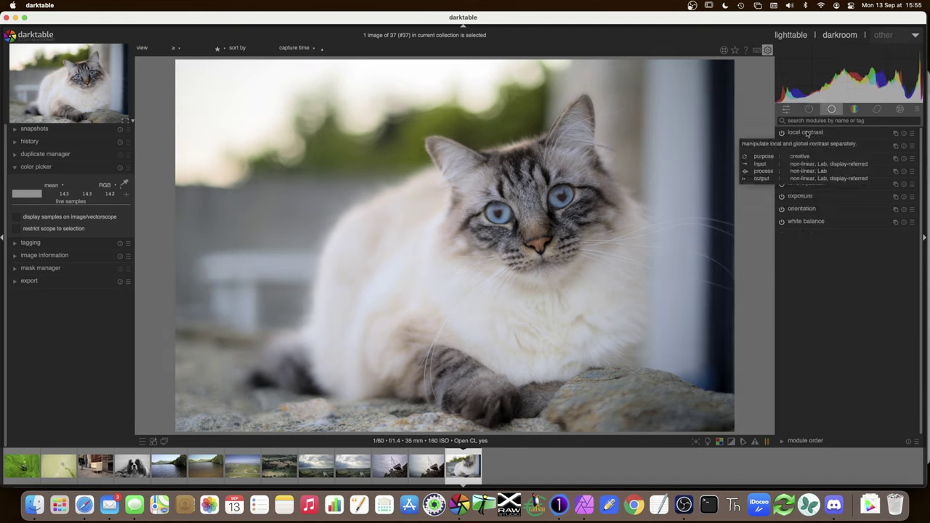
# Set local contrast to 125% detail, 22% highlights and 0.598 midtone range
pyautogui.click(807, 134)
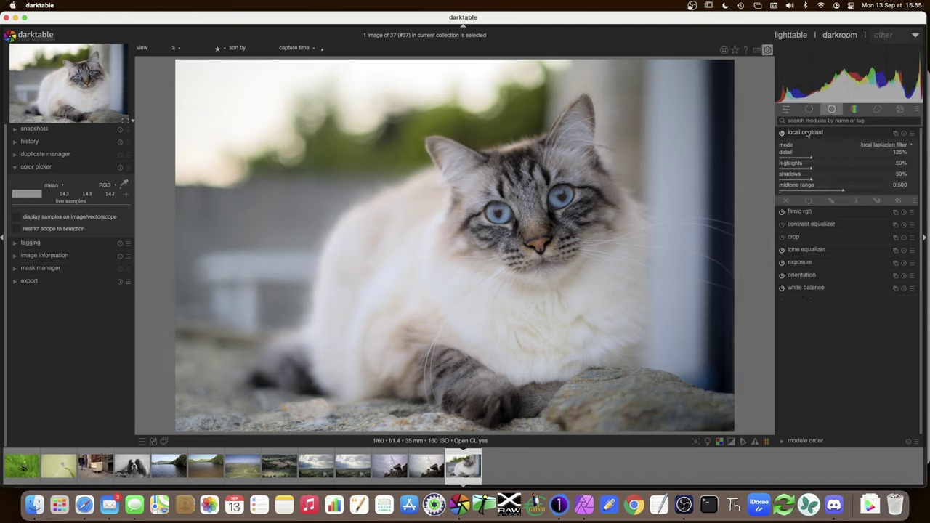
pyautogui.moveTo(814, 159); pyautogui.dragTo(855, 160)
pyautogui.doubleClick(840, 161)
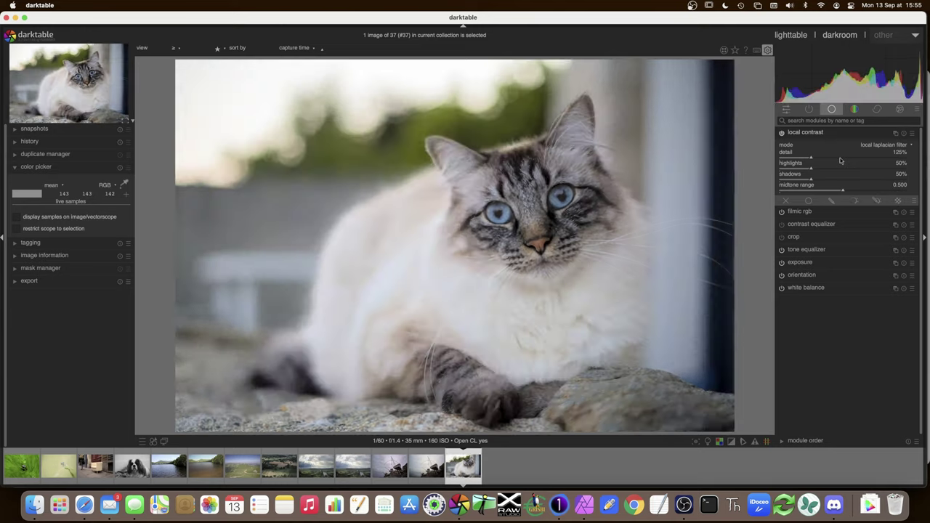
pyautogui.moveTo(811, 169); pyautogui.dragTo(793, 170)
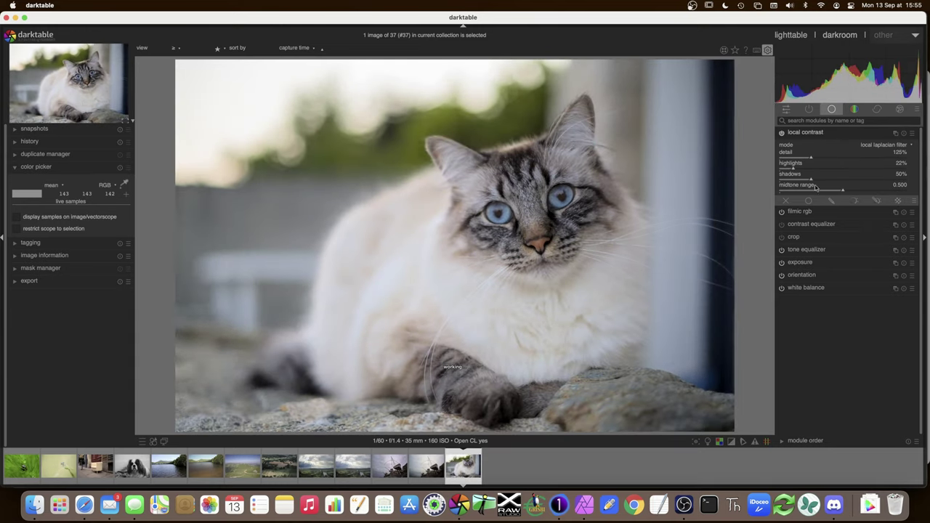
pyautogui.moveTo(843, 193)
pyautogui.mouseDown()
pyautogui.moveTo(882, 193)
pyautogui.moveTo(856, 193)
pyautogui.mouseUp()
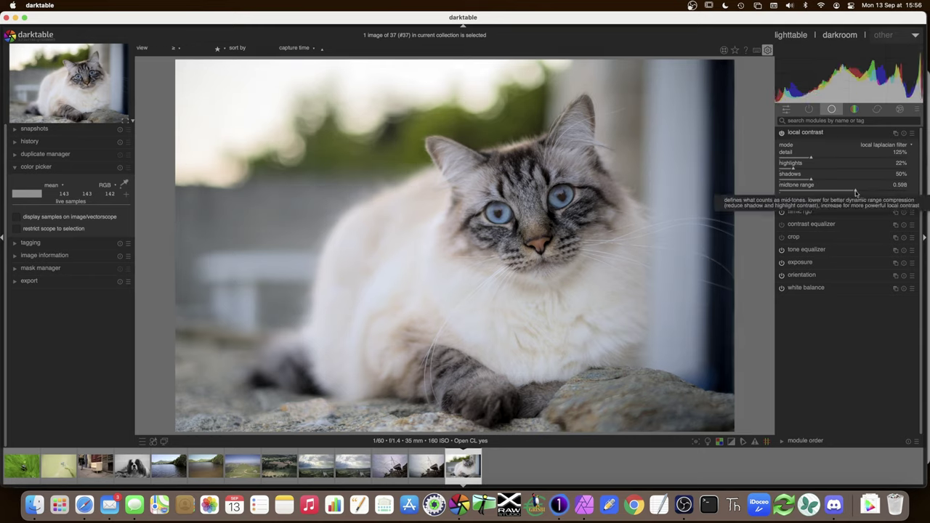
# Toggle local contrast off and on twice to compare before and after
pyautogui.click(781, 134)
pyautogui.click(782, 134)
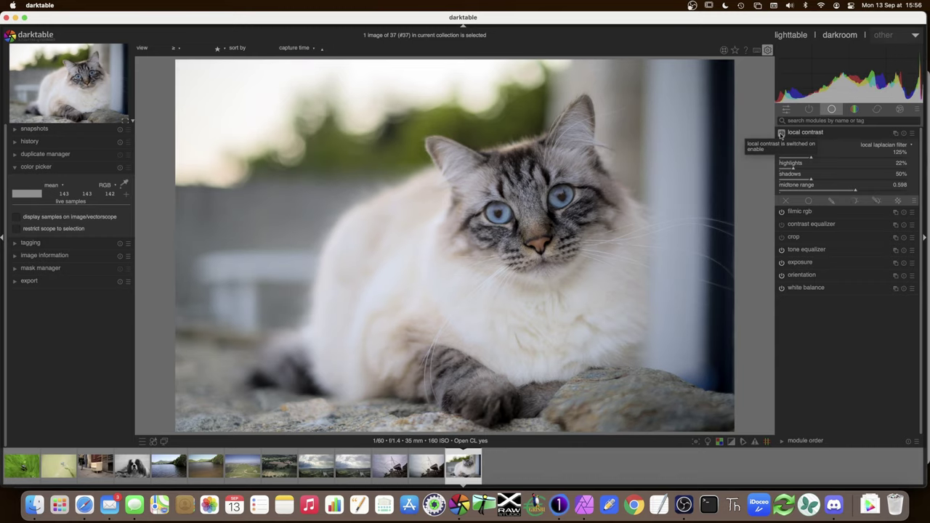
pyautogui.click(781, 134)
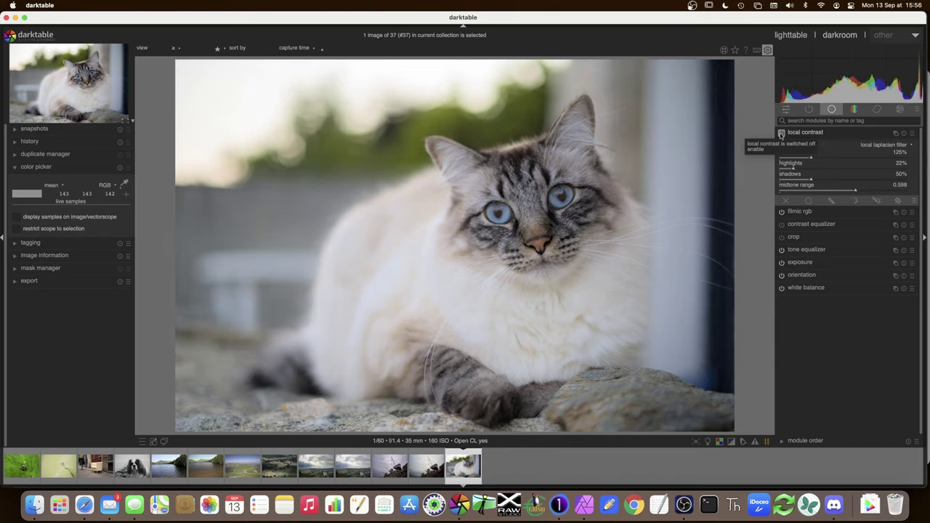
pyautogui.click(781, 134)
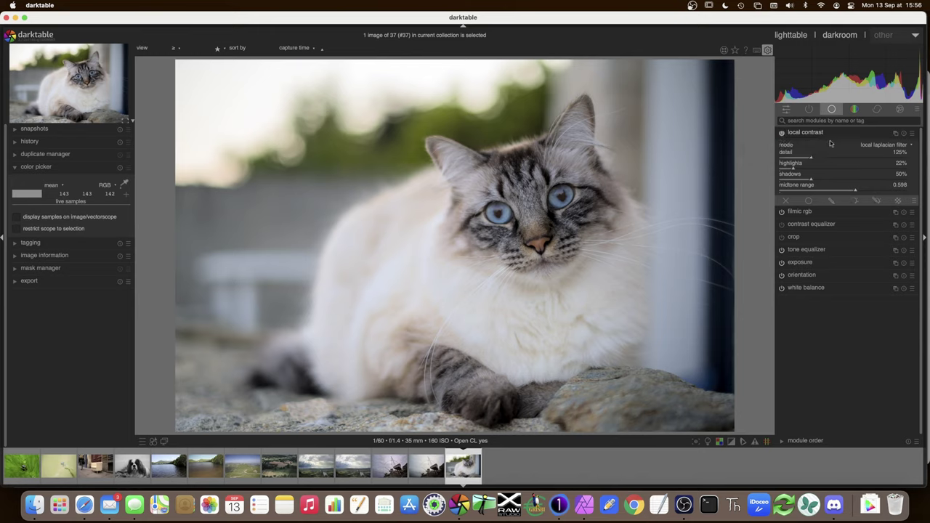
pyautogui.click(900, 109)
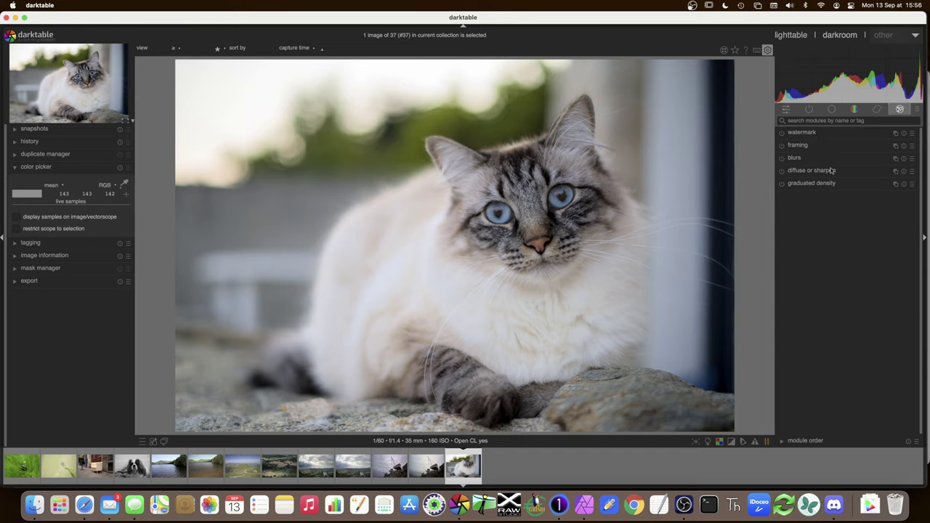
# Show the active modules list with local contrast collapsed, exposing color balance rgb
pyautogui.click(811, 110)
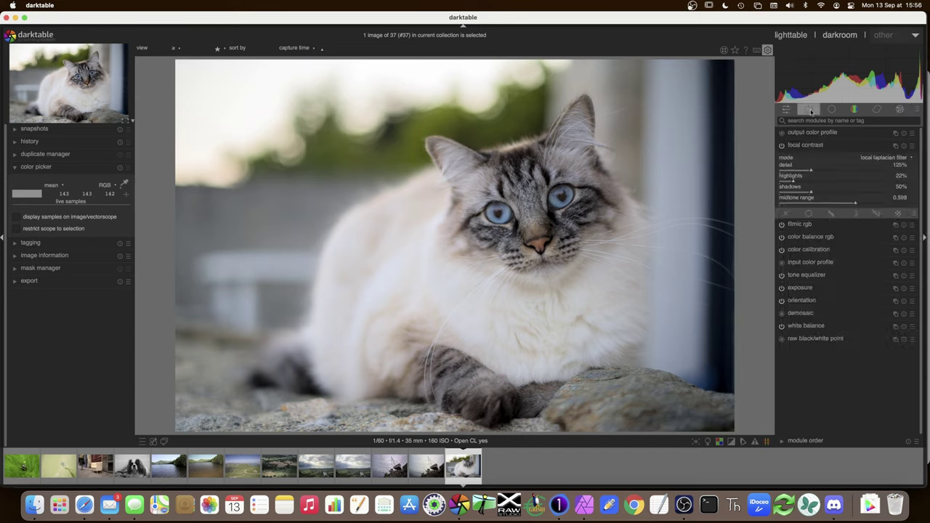
pyautogui.click(806, 146)
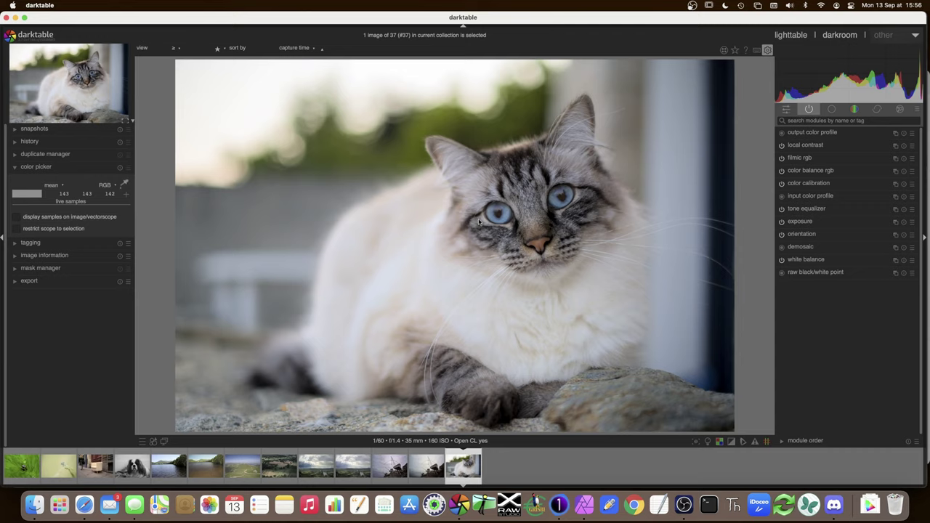
pyautogui.click(897, 172)
# Create a new color balance rgb instance with drawn-mask blending and the path tool
pyautogui.click(863, 178)
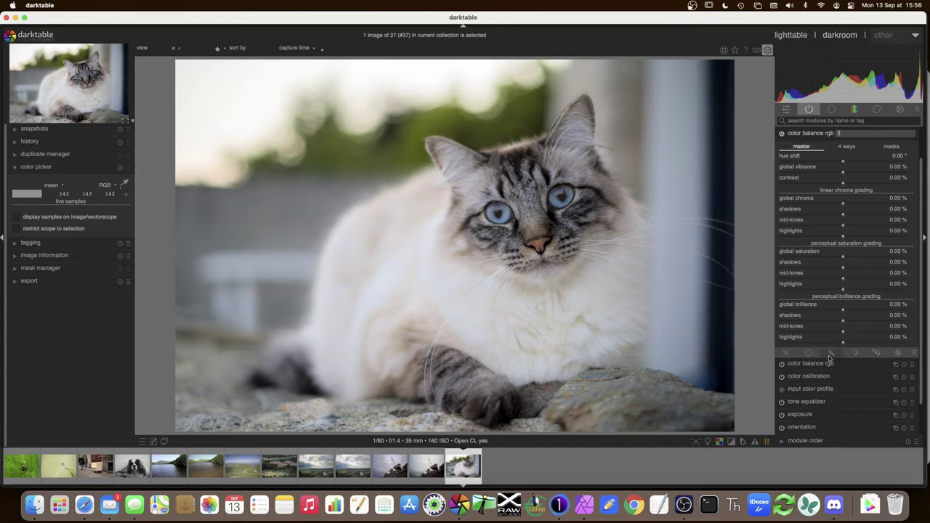
pyautogui.click(831, 354)
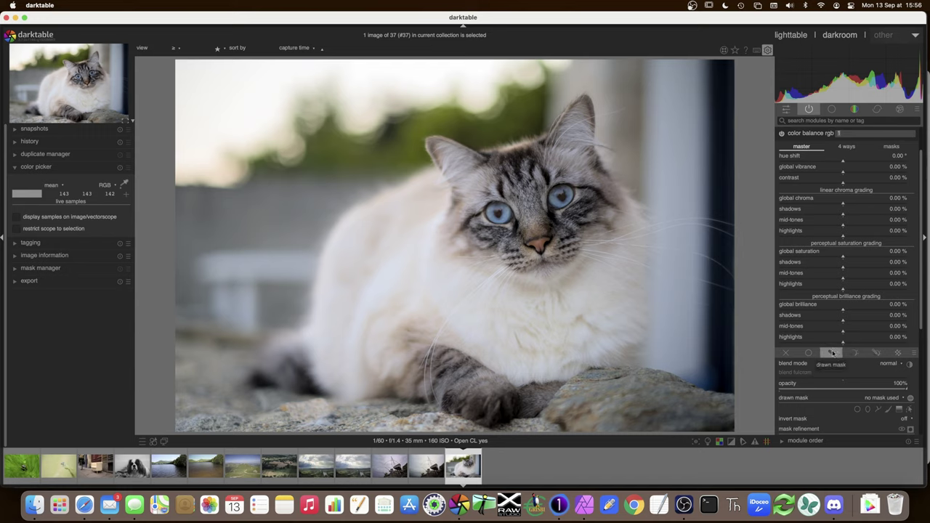
pyautogui.click(878, 411)
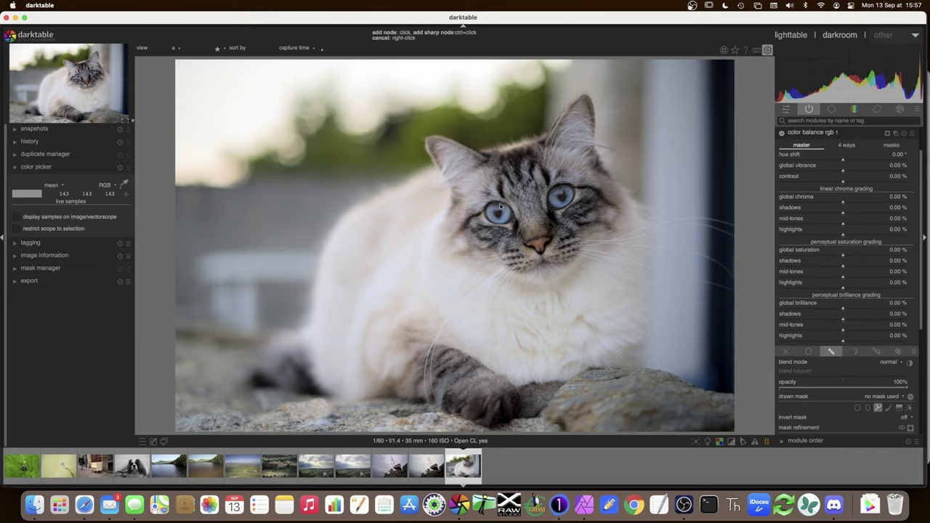
# Draw closed path shapes around both of the cat's eyes and preview the mask
pyautogui.click(488, 222)
pyautogui.rightClick(510, 218)
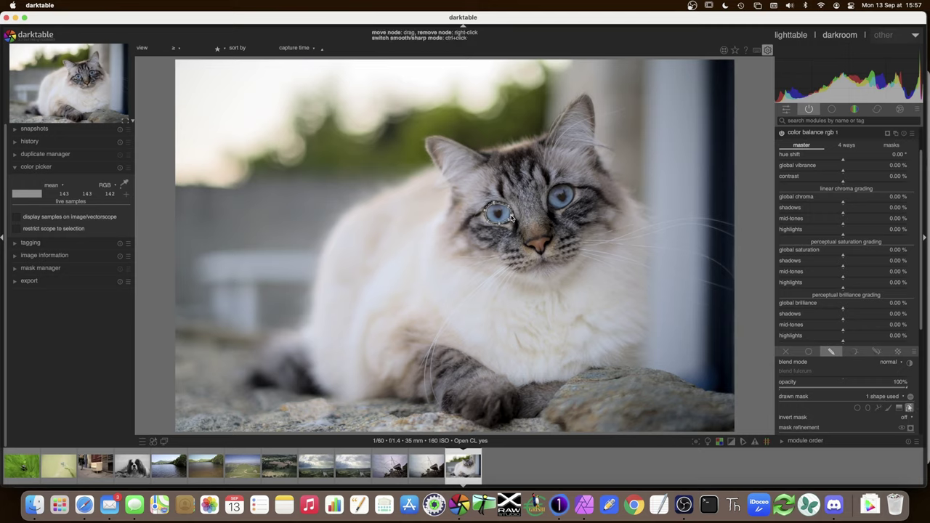
pyautogui.click(877, 408)
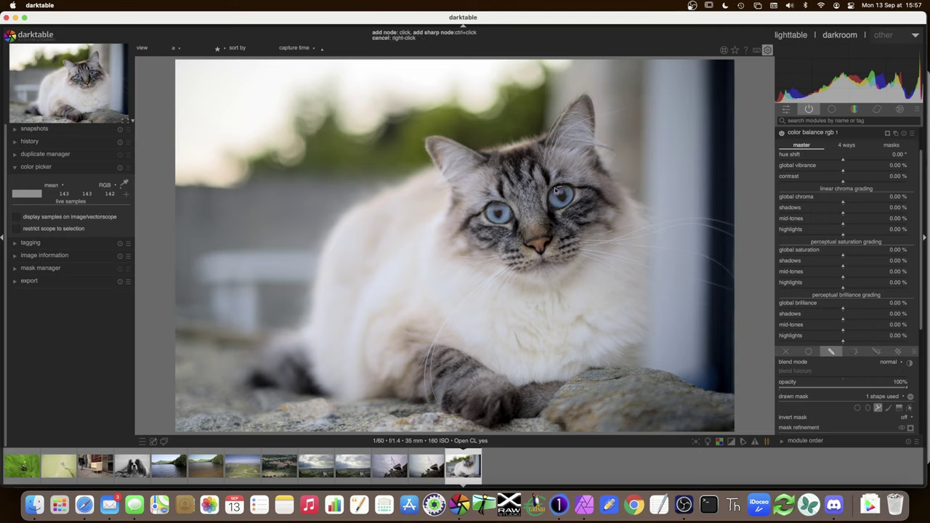
pyautogui.click(559, 187)
pyautogui.click(552, 208)
pyautogui.click(567, 211)
pyautogui.click(575, 196)
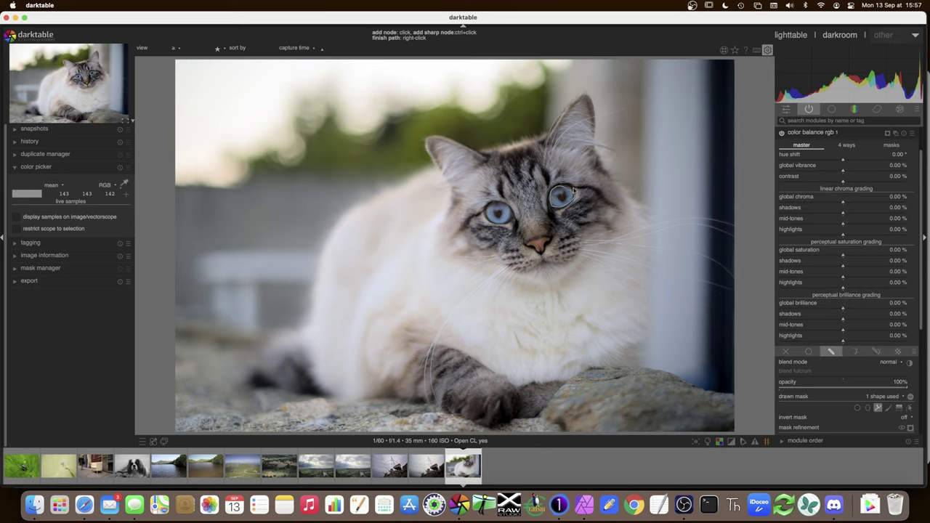
pyautogui.rightClick(566, 189)
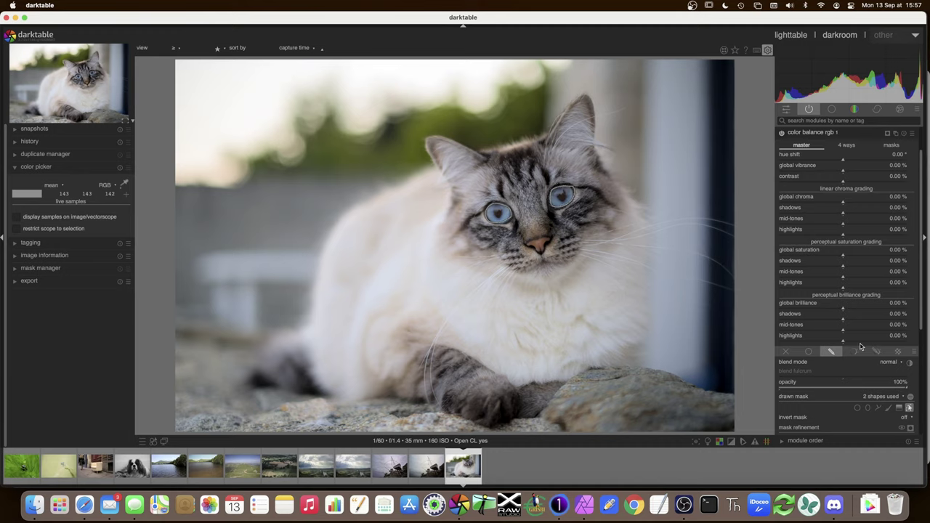
pyautogui.click(910, 428)
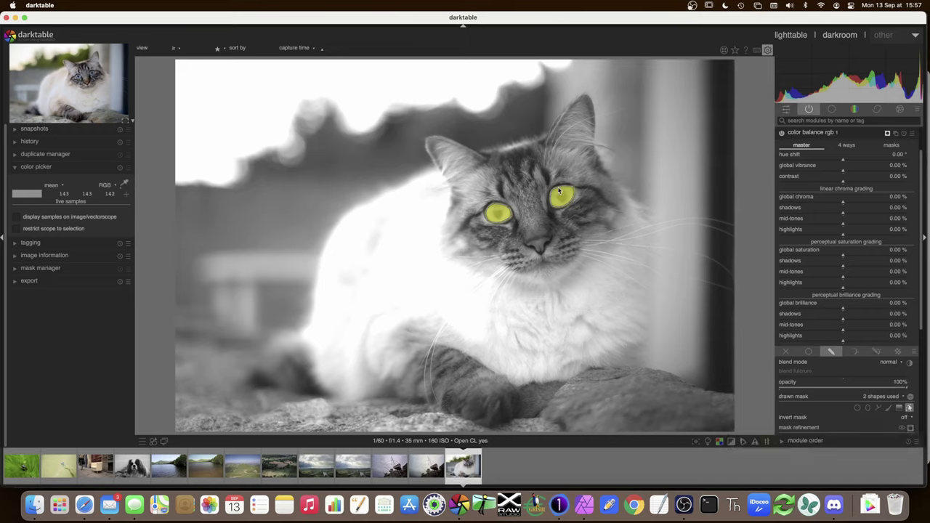
# Adjust the eye mask's feathering radius, then hide the mask overlay and shape outlines
pyautogui.click(829, 429)
pyautogui.scroll(-2, 802, 399)
pyautogui.scroll(-1, 800, 400)
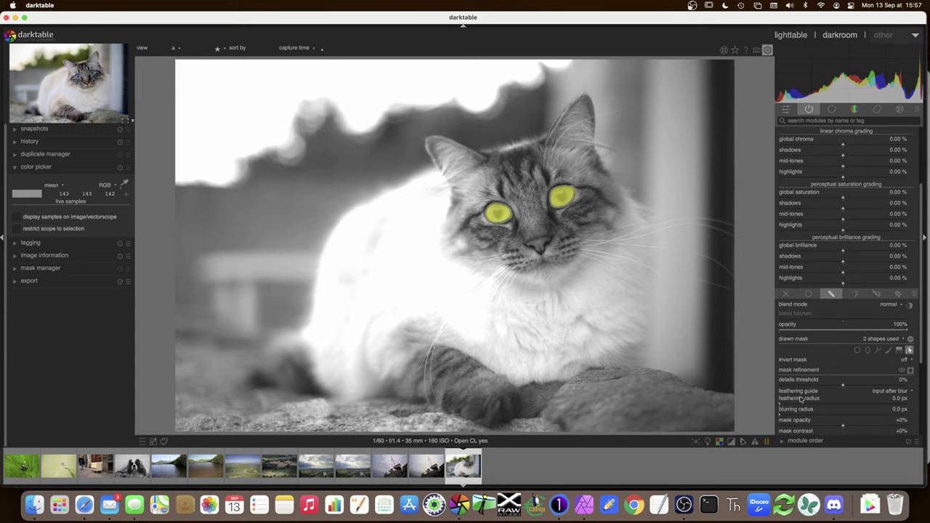
pyautogui.click(788, 404)
pyautogui.scroll(2, 790, 406)
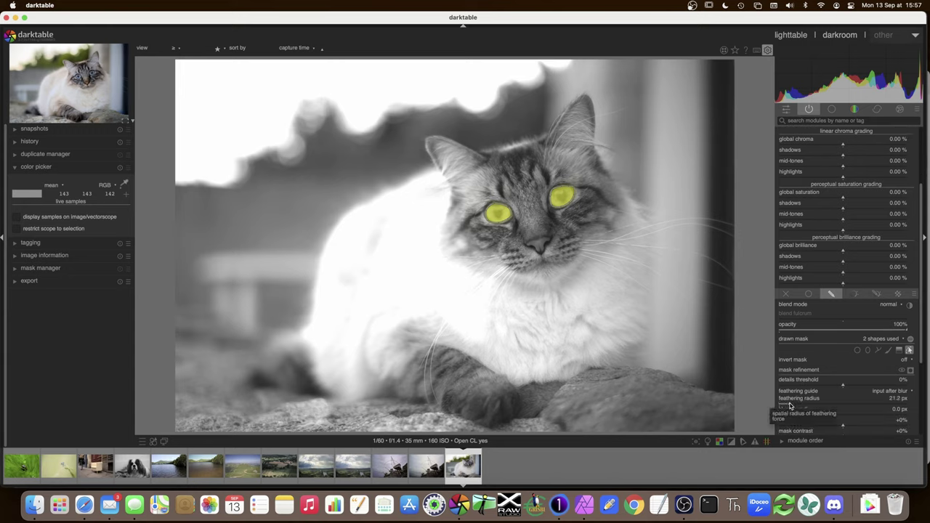
pyautogui.click(910, 370)
pyautogui.click(909, 350)
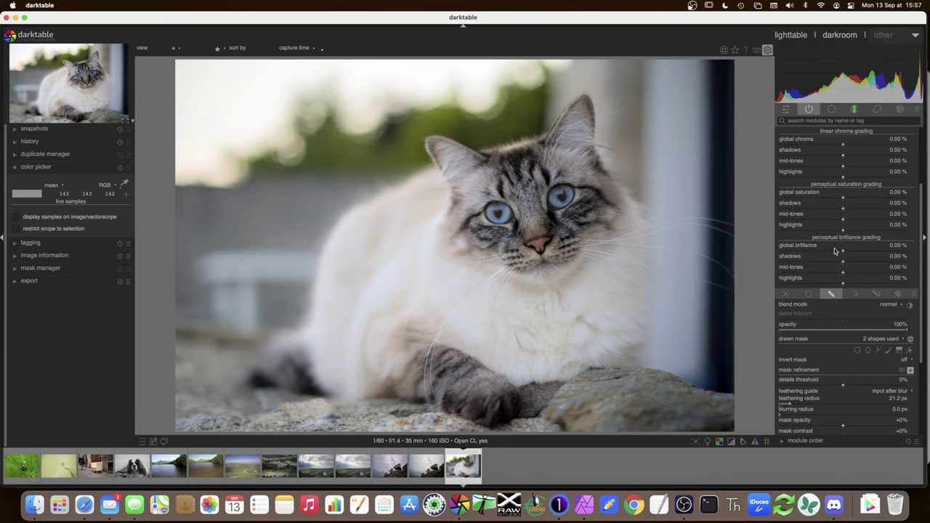
# Raise global brilliance to about 9.86% and global chroma to about 20%
pyautogui.click(867, 252)
pyautogui.click(869, 252)
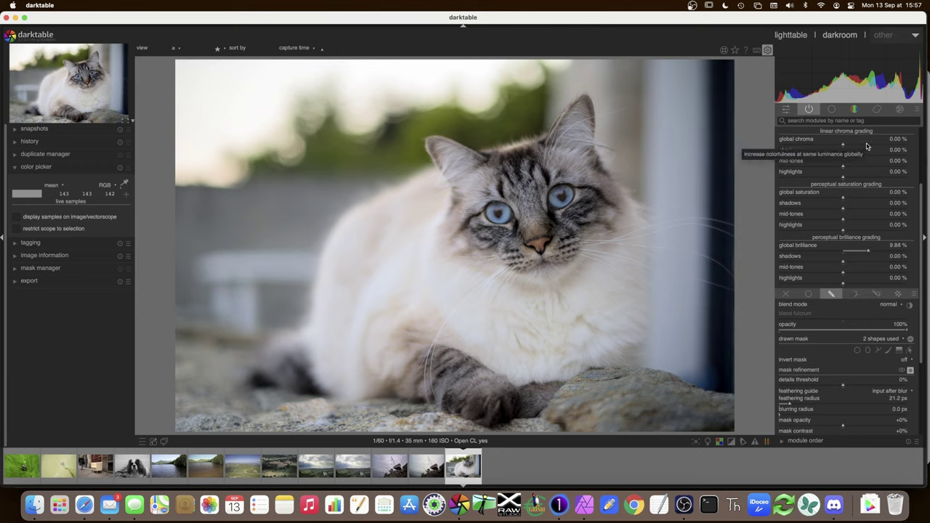
pyautogui.click(866, 147)
pyautogui.click(869, 146)
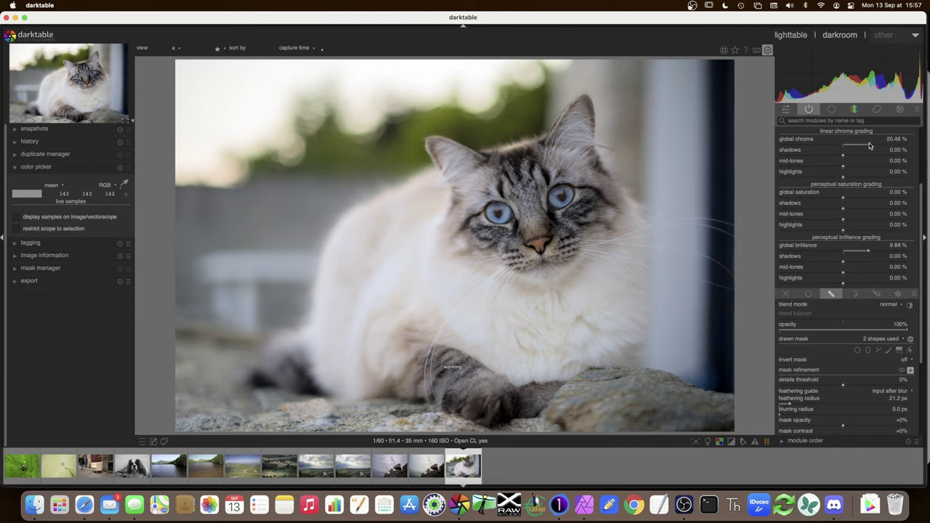
pyautogui.scroll(5, 845, 170)
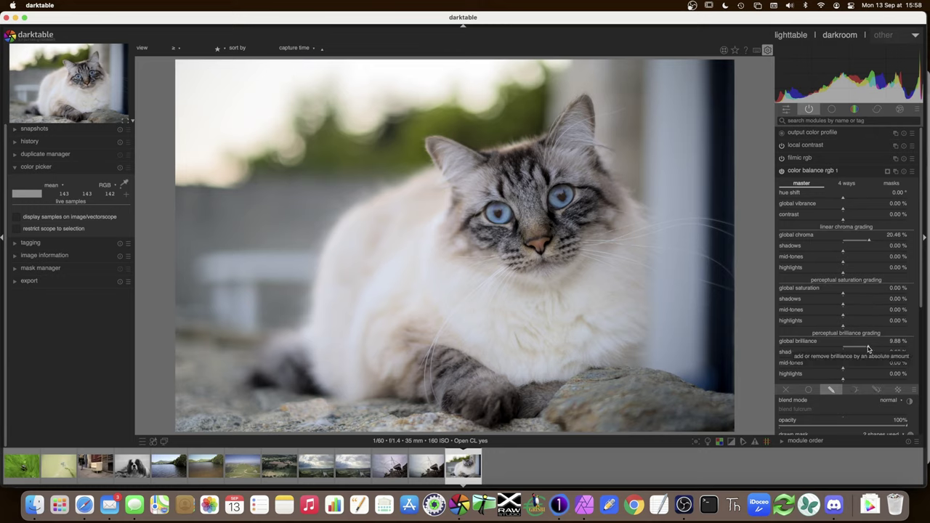
# Set global chroma to 100%, then pull it back to about 38% and collapse the module
pyautogui.rightClick(868, 242)
pyautogui.write('10')
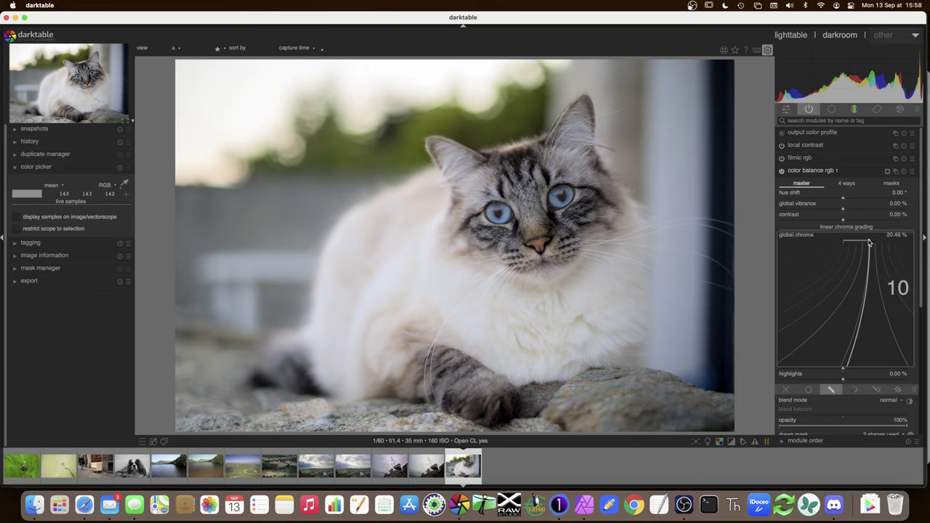
pyautogui.write('0')
pyautogui.press('Return')
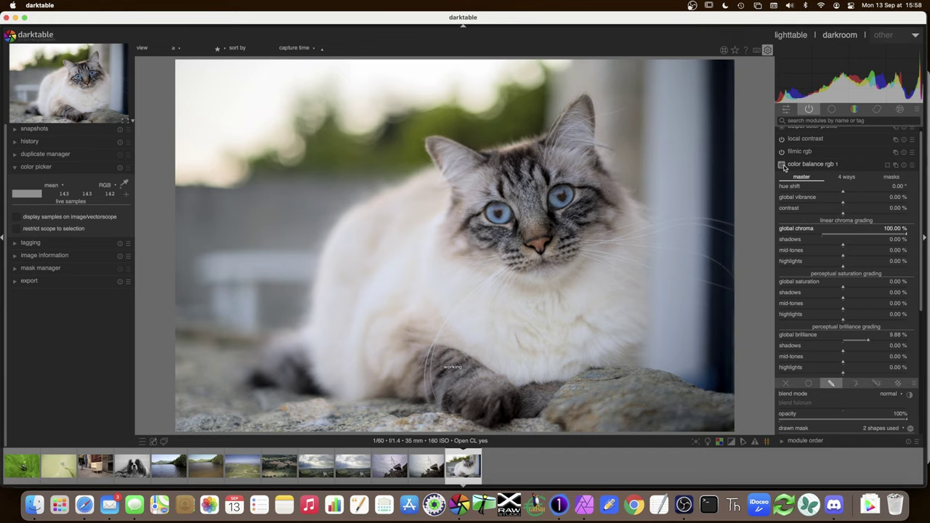
pyautogui.moveTo(867, 235); pyautogui.dragTo(854, 236)
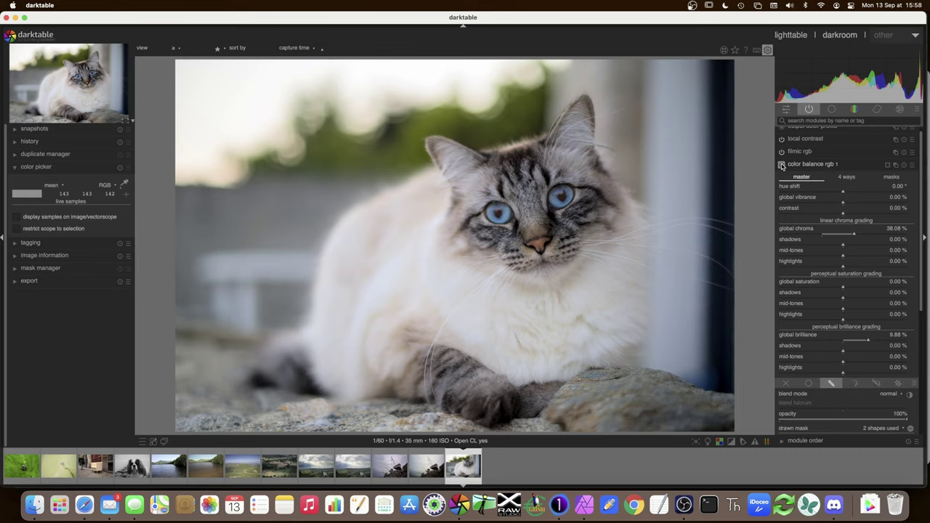
pyautogui.click(799, 165)
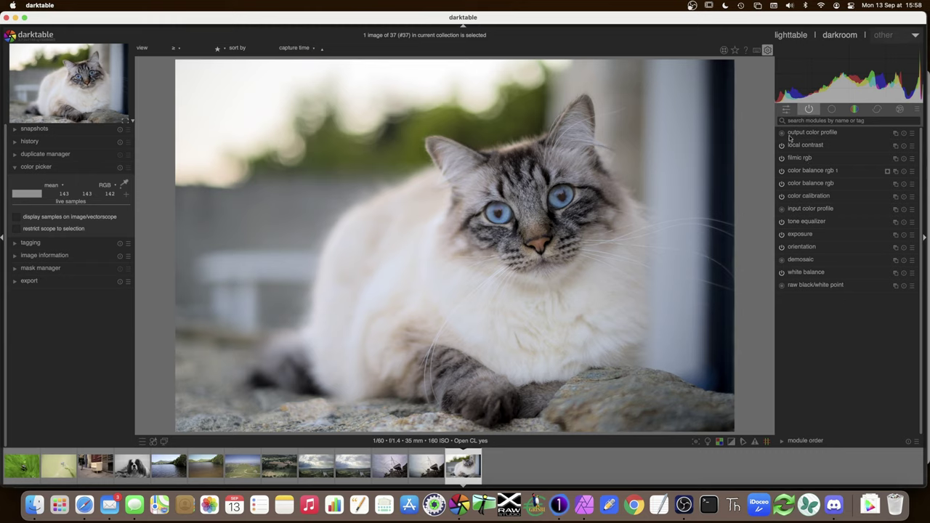
pyautogui.click(899, 109)
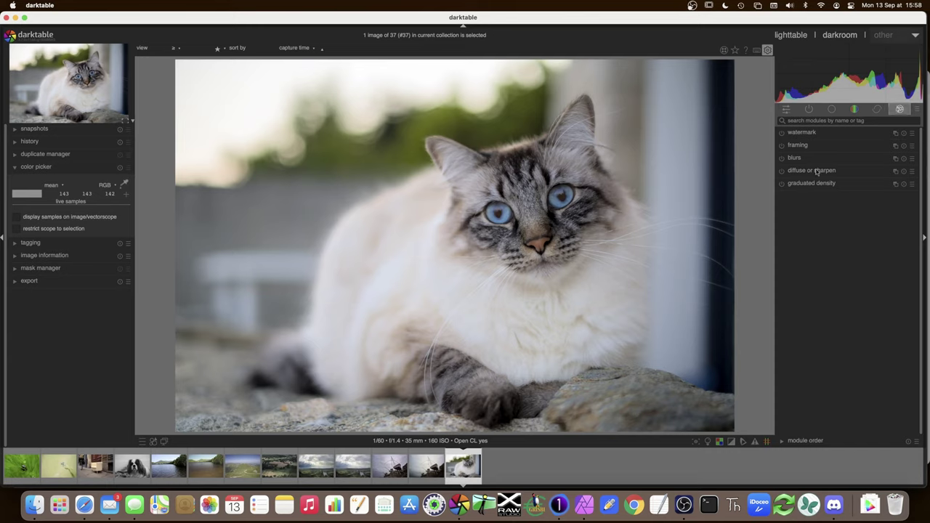
pyautogui.click(783, 172)
pyautogui.click(807, 171)
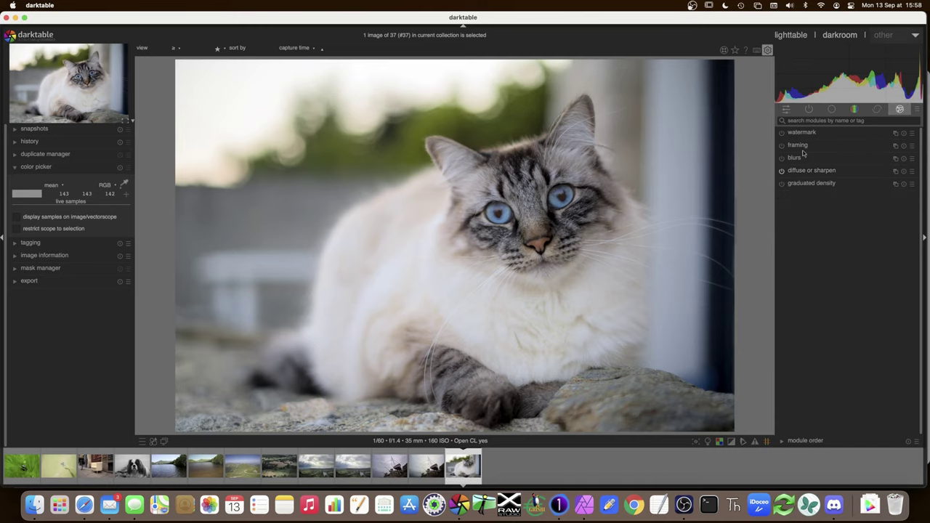
pyautogui.click(811, 109)
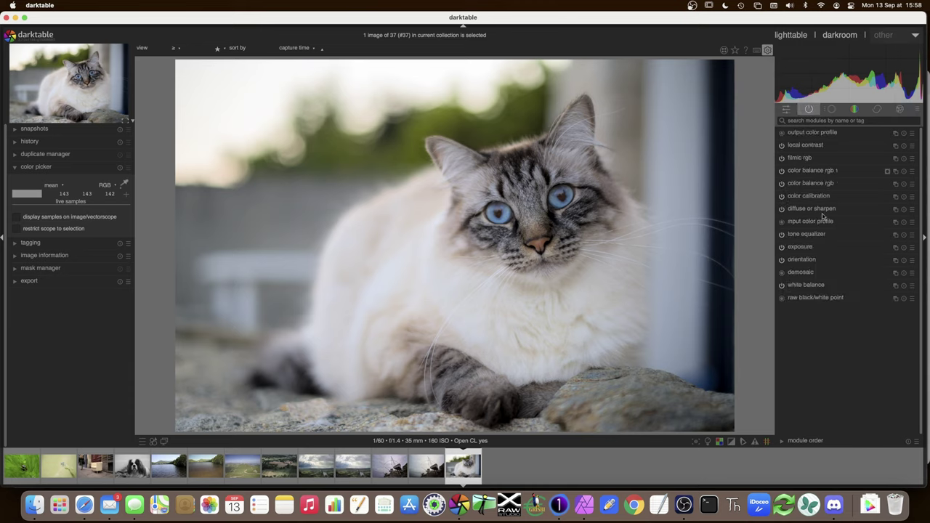
pyautogui.click(782, 210)
pyautogui.click(810, 111)
pyautogui.click(810, 112)
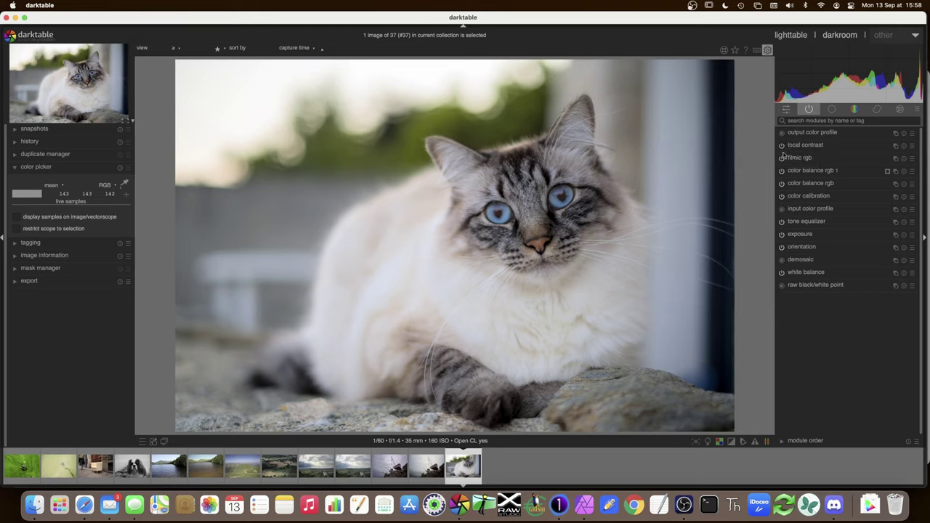
# Enable the contrast equalizer and apply its sharpen preset
pyautogui.moveTo(795, 162)
pyautogui.click(831, 109)
pyautogui.click(782, 157)
pyautogui.click(797, 159)
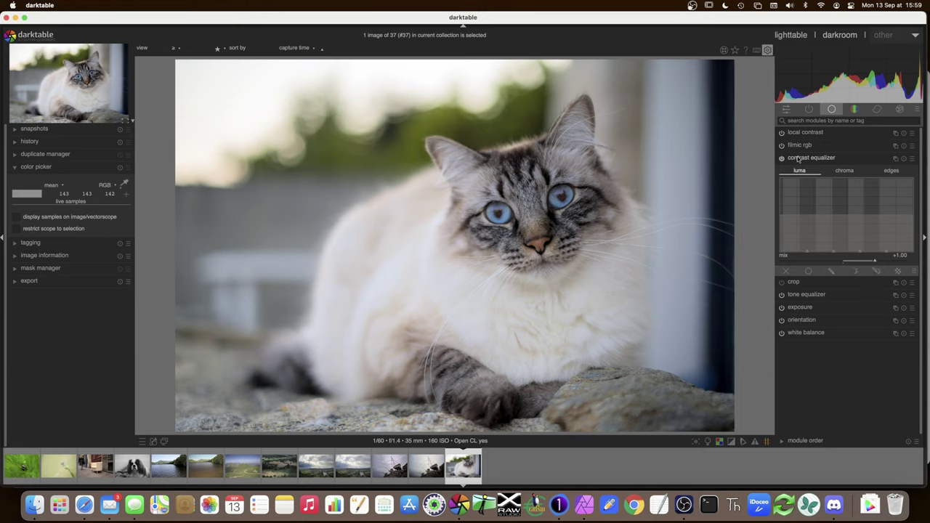
pyautogui.click(913, 159)
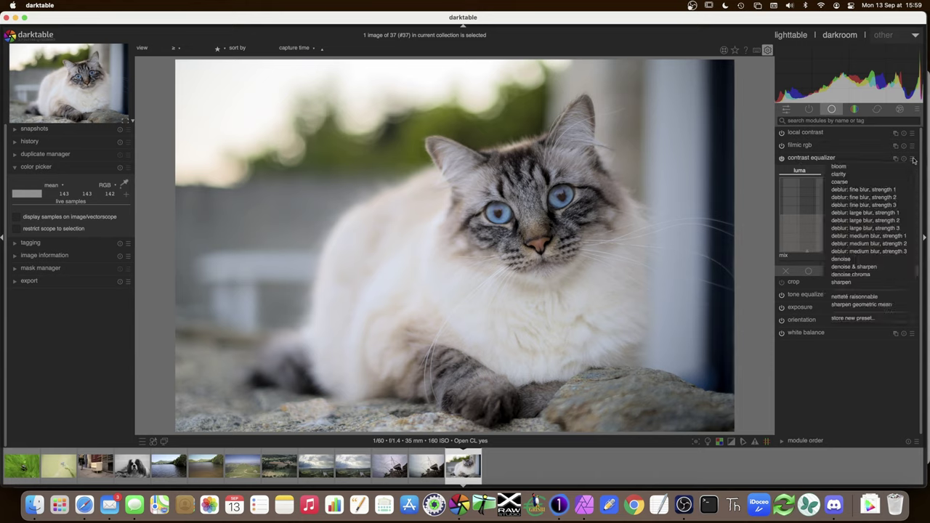
pyautogui.click(856, 283)
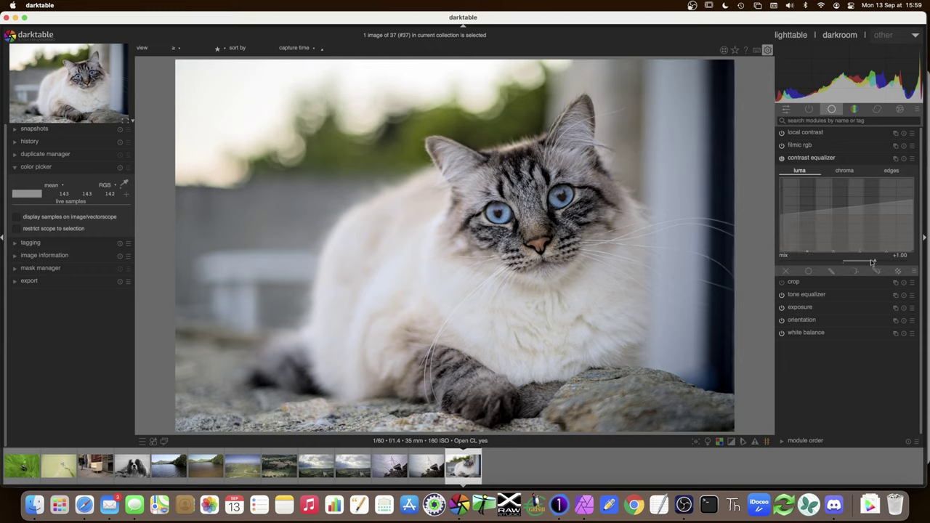
pyautogui.click(809, 274)
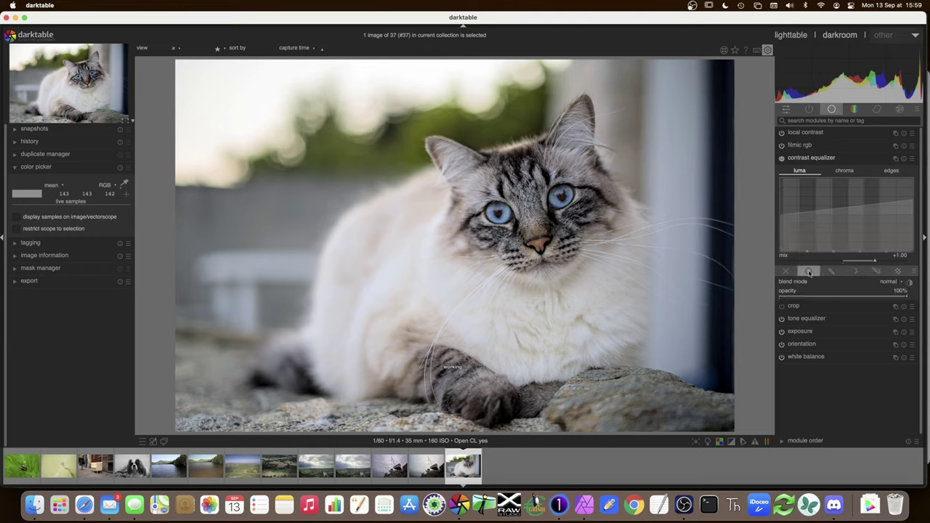
# Blend the contrast equalizer in RGB (scene) colorspace with geometric mean mode
pyautogui.click(891, 282)
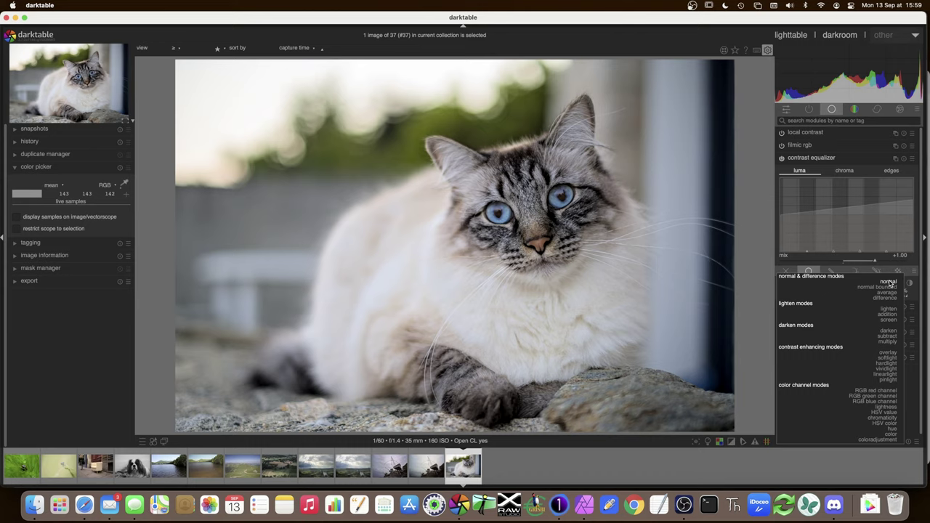
pyautogui.click(809, 273)
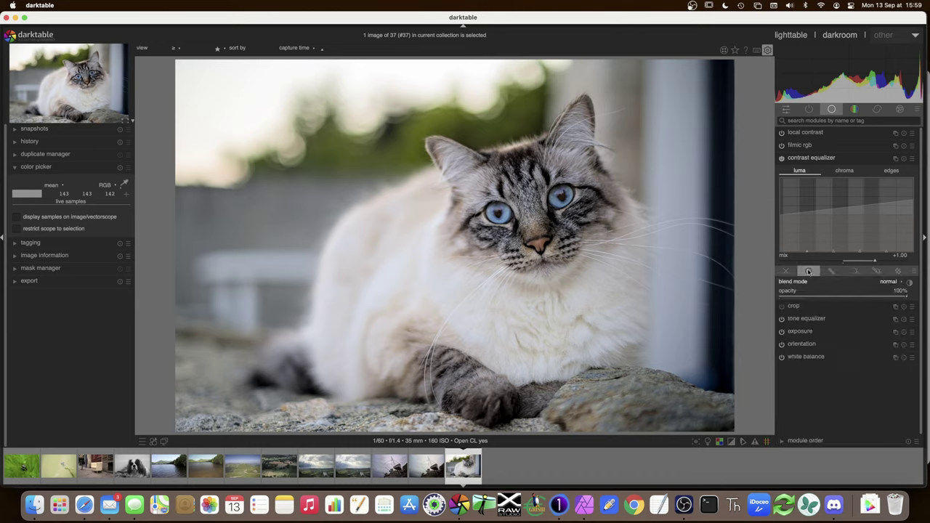
pyautogui.click(914, 272)
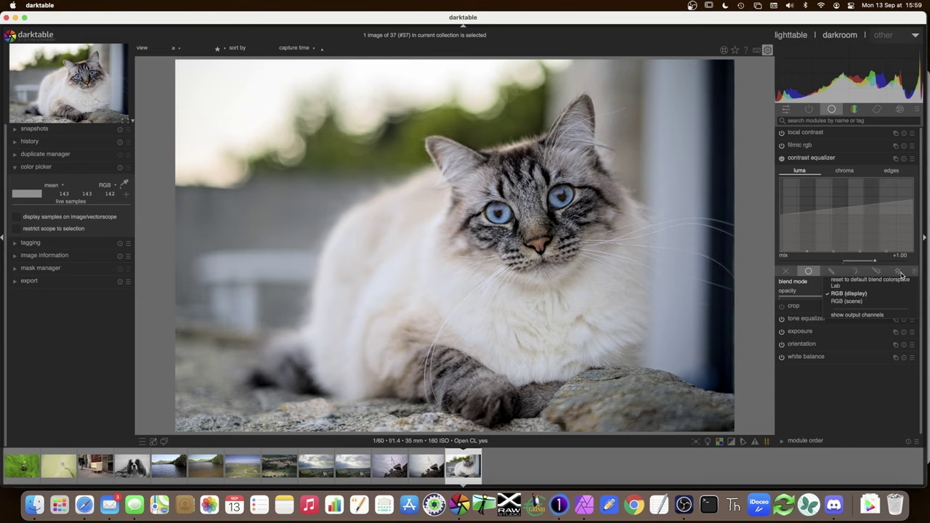
pyautogui.click(860, 304)
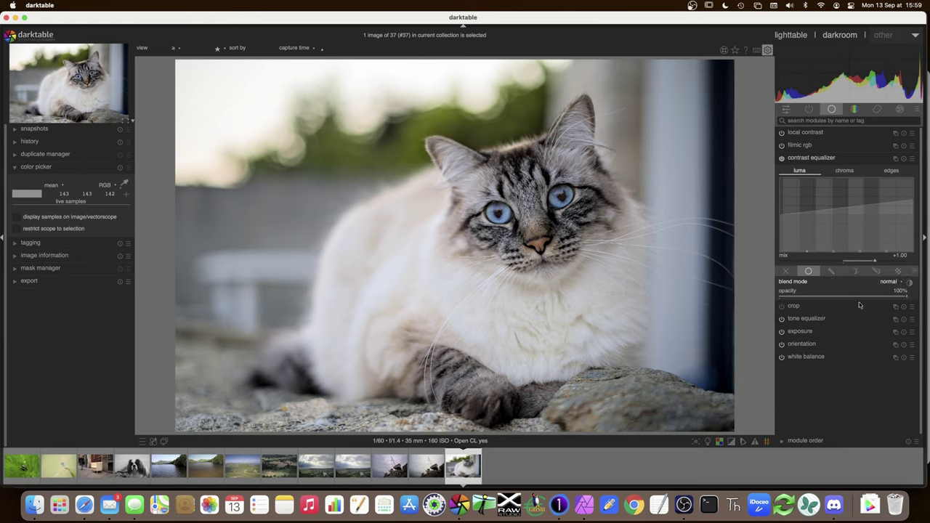
pyautogui.click(888, 282)
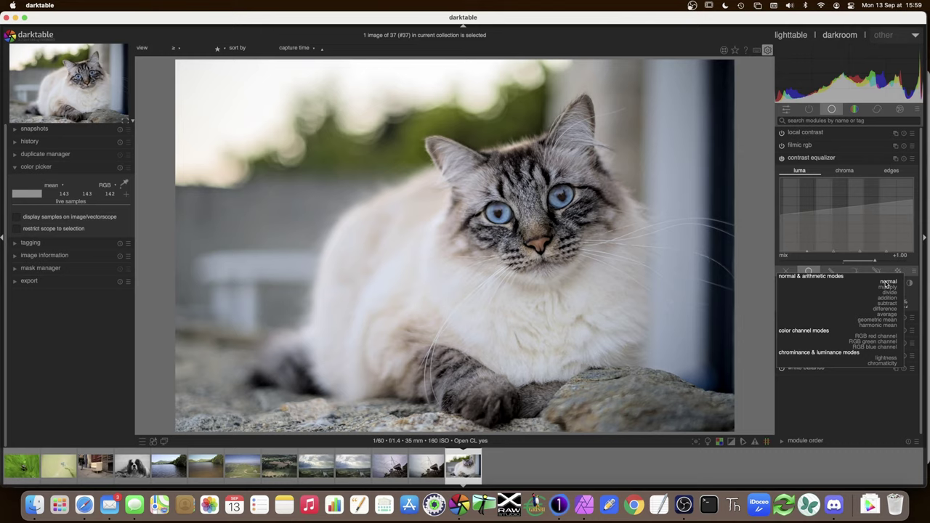
pyautogui.click(883, 321)
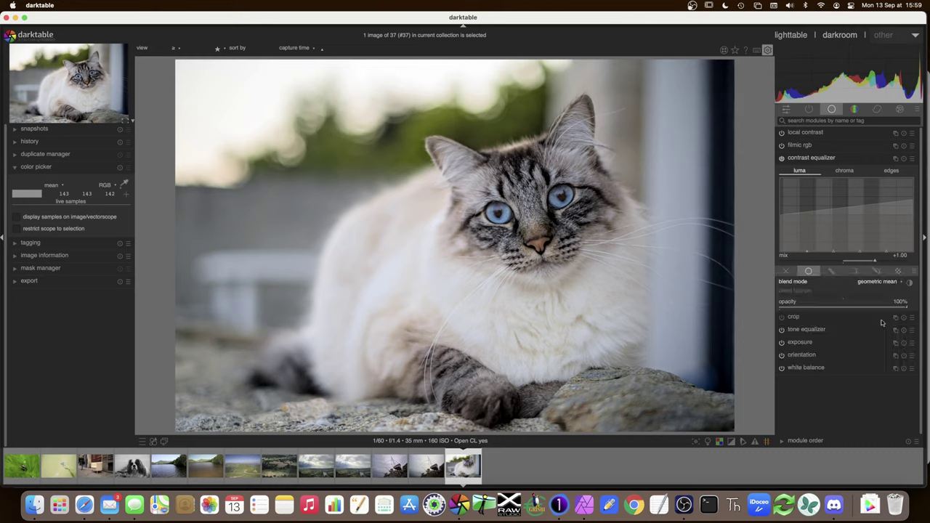
pyautogui.click(816, 160)
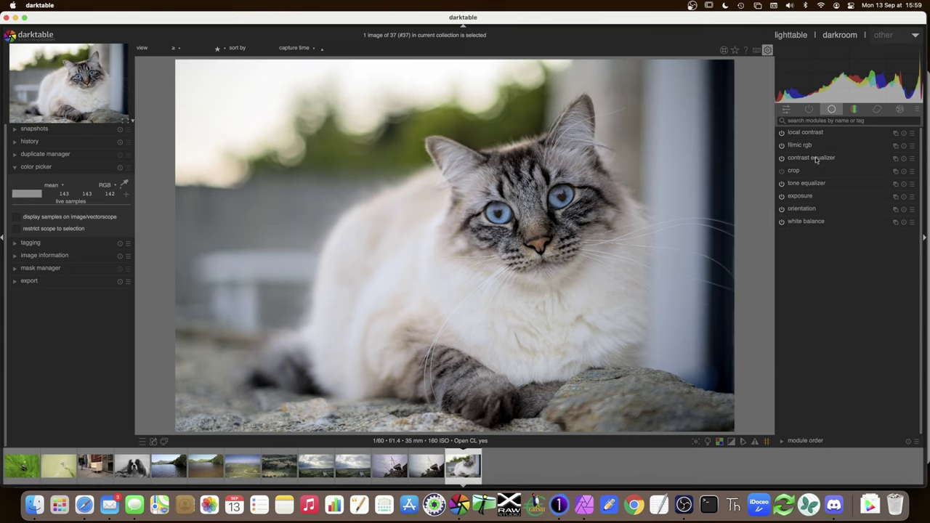
# Toggle the contrast equalizer to compare, then open filmic rgb from the active modules list
pyautogui.click(782, 158)
pyautogui.click(782, 160)
pyautogui.click(807, 157)
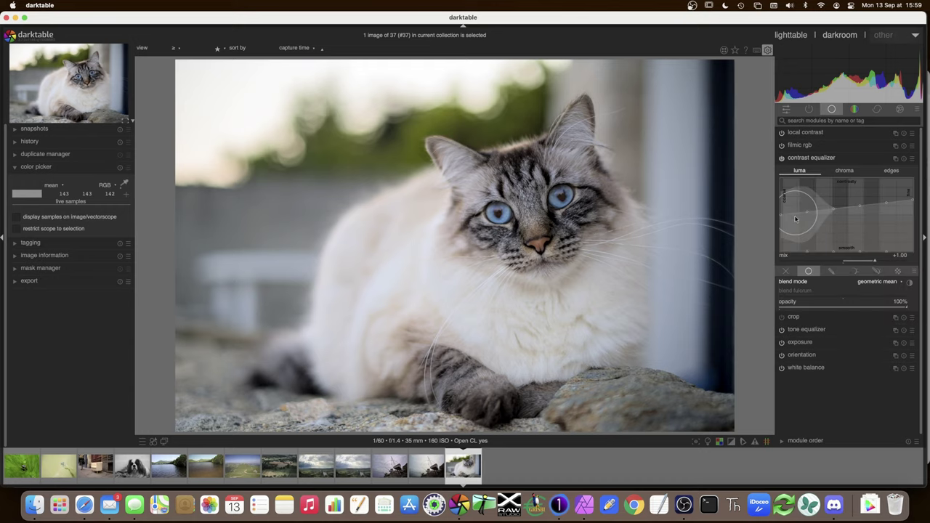
pyautogui.click(808, 157)
pyautogui.click(810, 109)
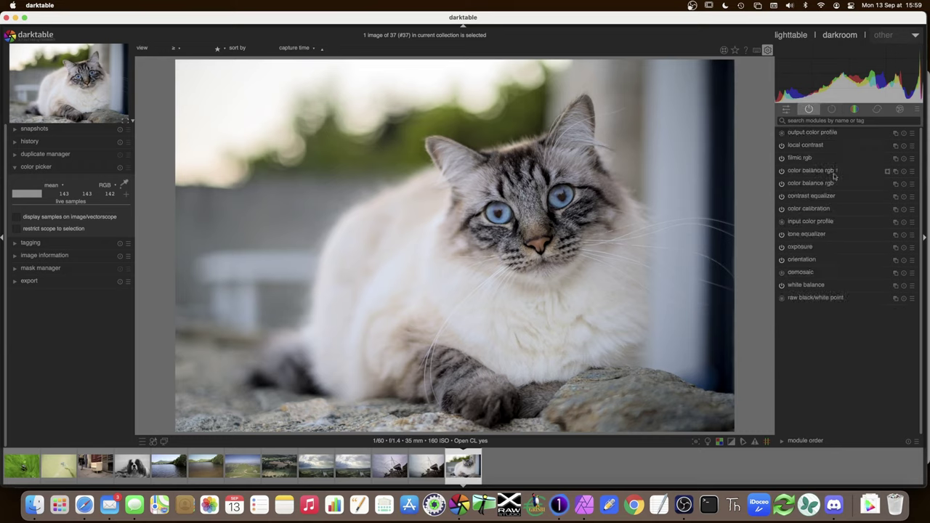
pyautogui.click(800, 158)
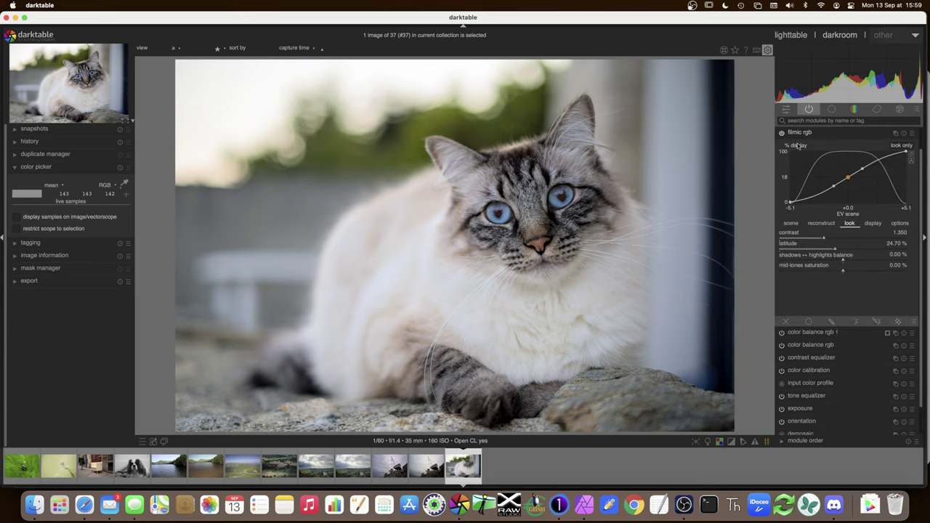
# Show filmic rgb's scene settings: white relative exposure +5.06 EV, black relative exposure -5.07 EV
pyautogui.click(794, 223)
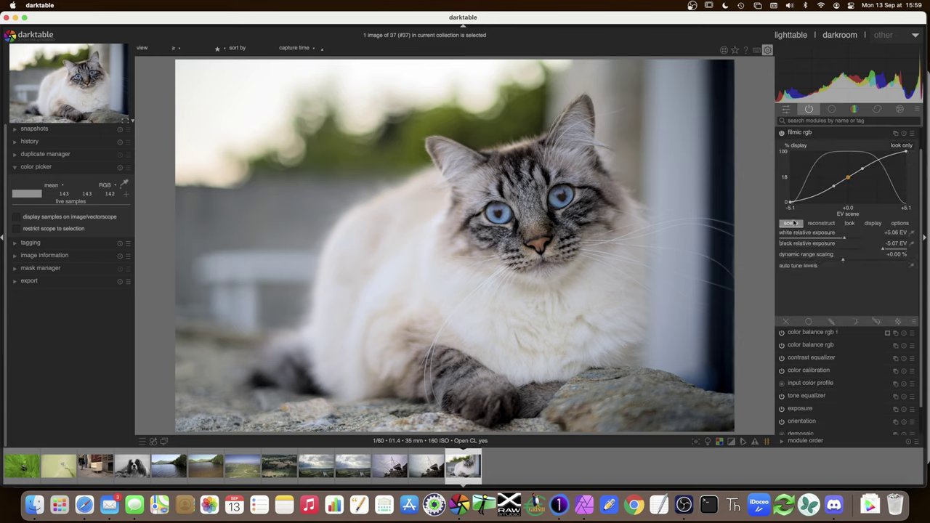
pyautogui.click(800, 133)
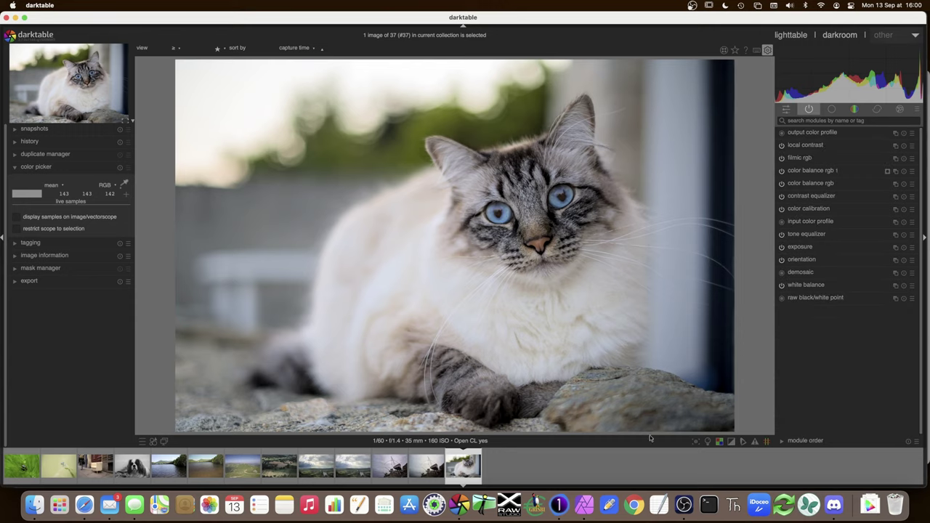
pyautogui.click(802, 158)
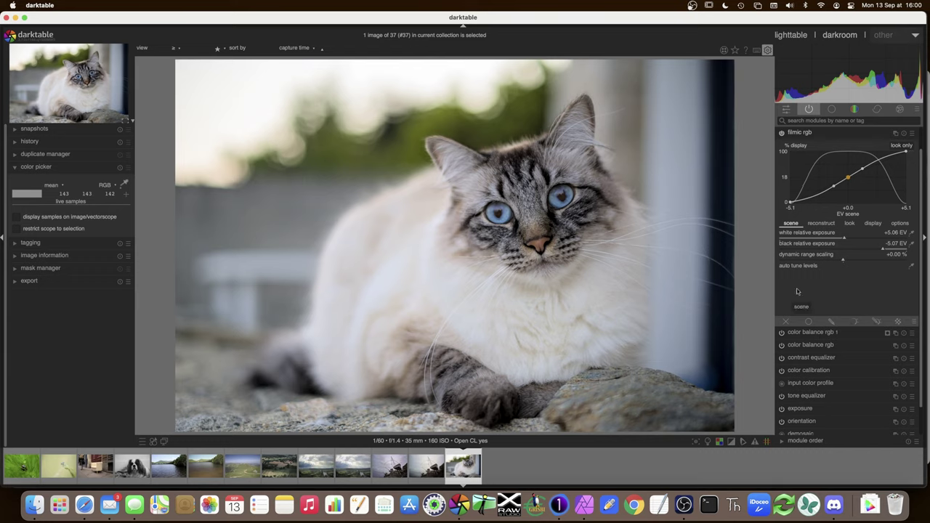
# Lower filmic's white relative exposure to +4.16 EV and black relative exposure to about -5.9 EV
pyautogui.moveTo(843, 240)
pyautogui.mouseDown()
pyautogui.moveTo(816, 239)
pyautogui.moveTo(825, 240)
pyautogui.mouseUp()
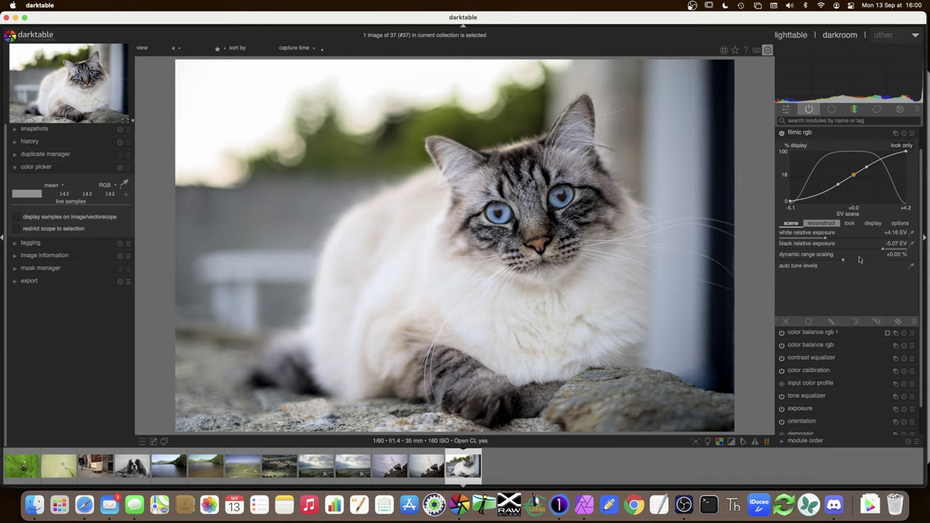
pyautogui.click(887, 251)
pyautogui.moveTo(887, 251); pyautogui.dragTo(874, 252)
pyautogui.scroll(-1, 874, 252)
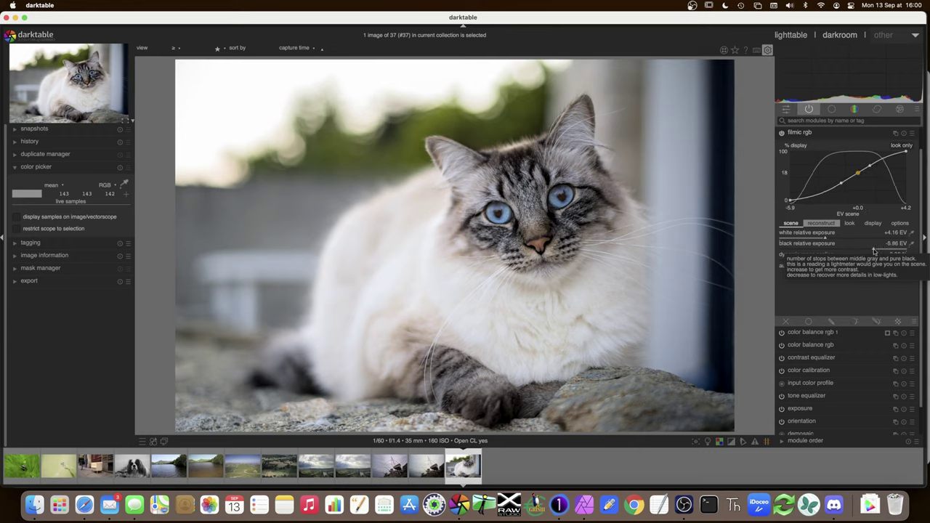
pyautogui.click(803, 134)
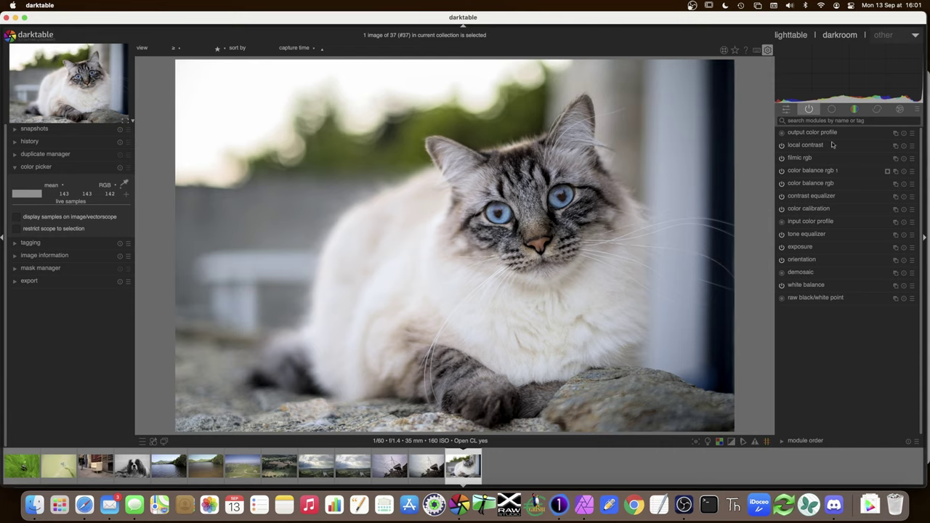
pyautogui.moveTo(815, 135)
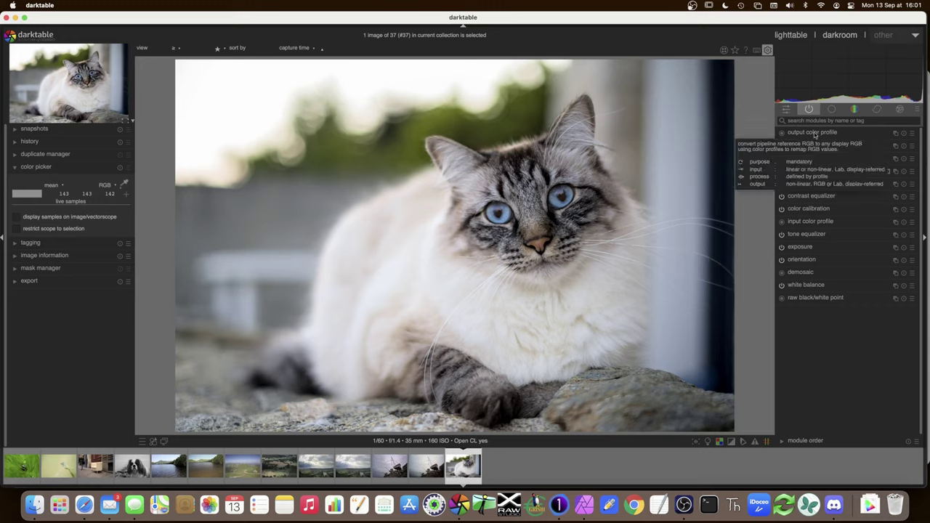
pyautogui.click(814, 134)
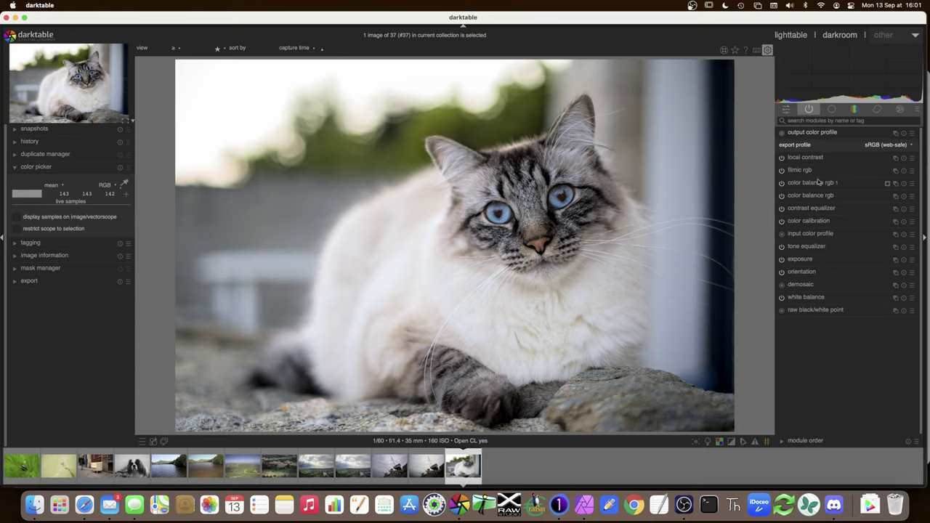
pyautogui.moveTo(840, 73)
pyautogui.moveTo(788, 313)
pyautogui.click(805, 134)
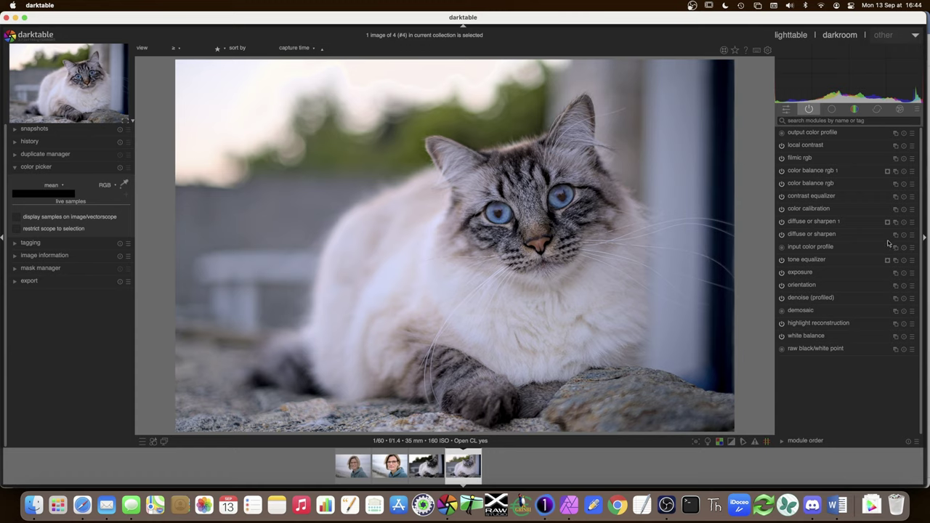
# Bring up the exposure module's multi-instance menu
pyautogui.click(896, 274)
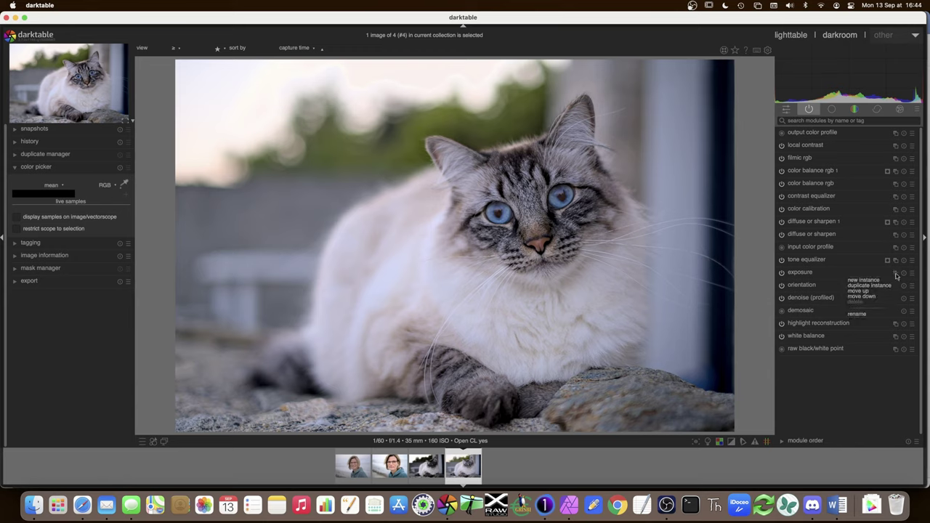
# Add a new exposure instance, exposure 1, with exposure set to +5.00 EV
pyautogui.click(878, 282)
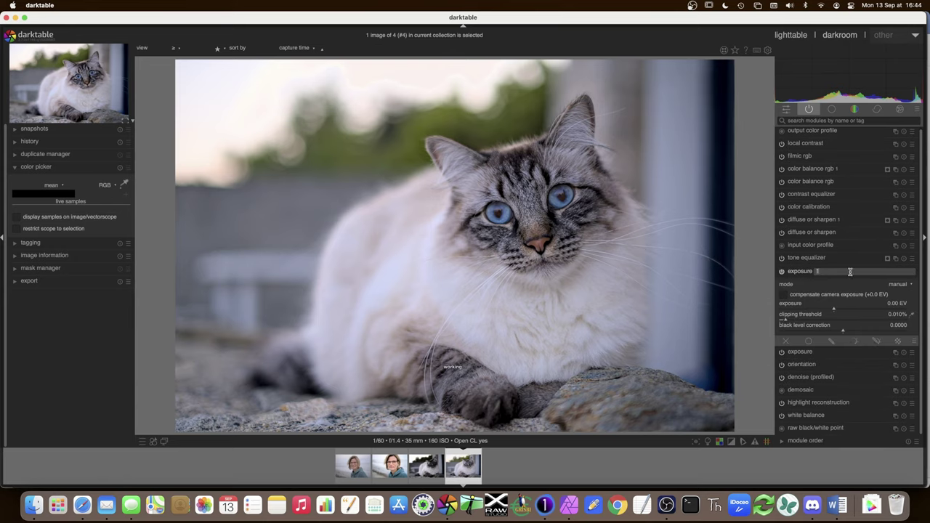
pyautogui.rightClick(834, 310)
pyautogui.write('5')
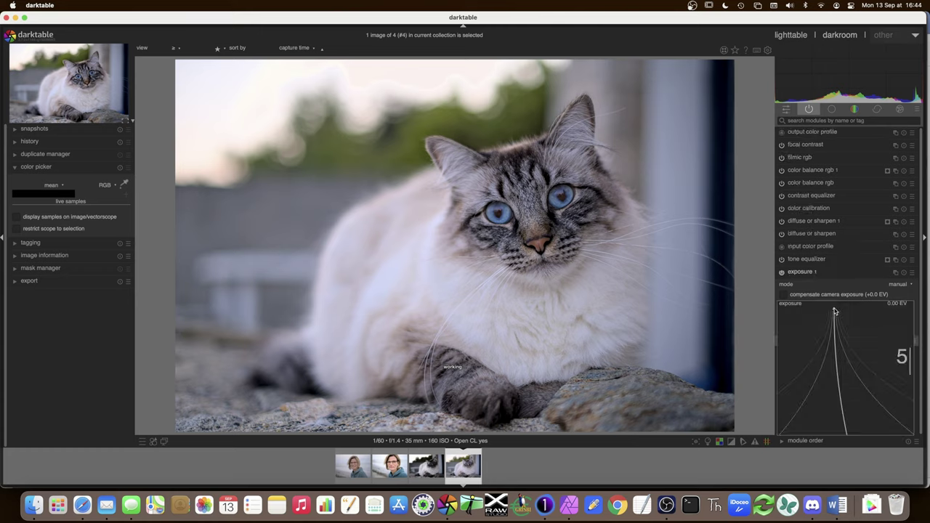
pyautogui.press('Return')
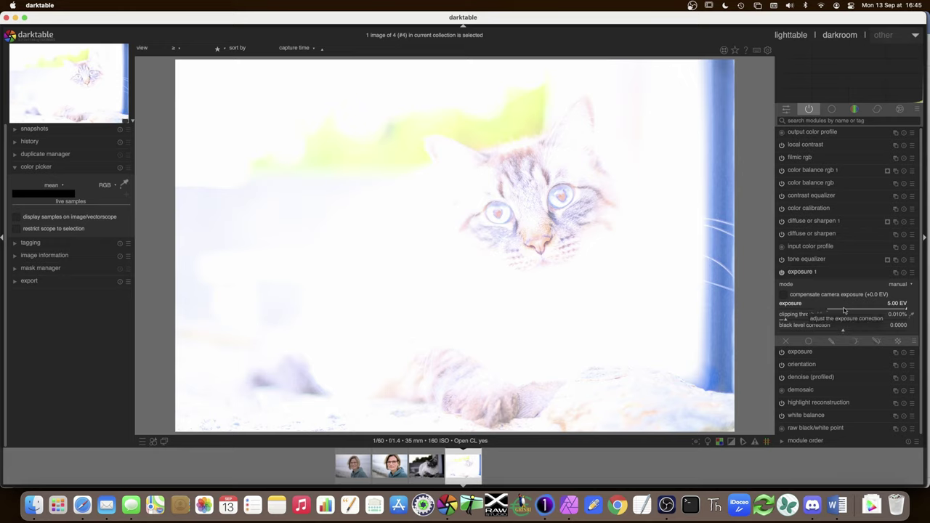
pyautogui.click(895, 273)
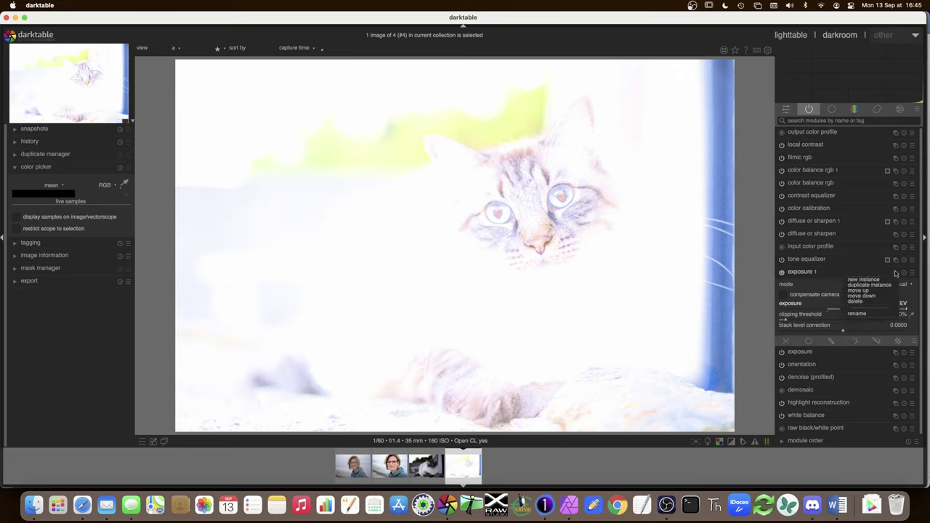
# Create a third exposure instance, exposure 2, set to -5.00 EV
pyautogui.click(865, 279)
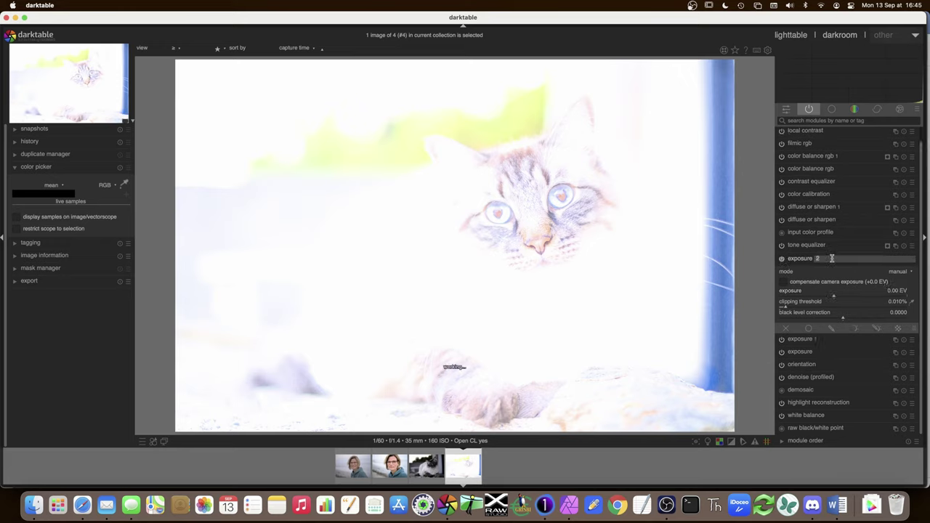
pyautogui.rightClick(835, 298)
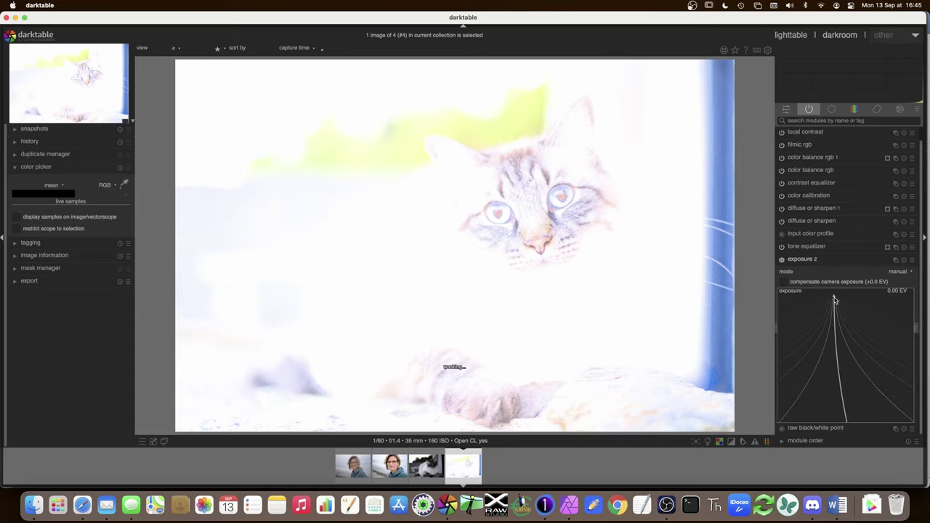
pyautogui.write('-5')
pyautogui.press('Return')
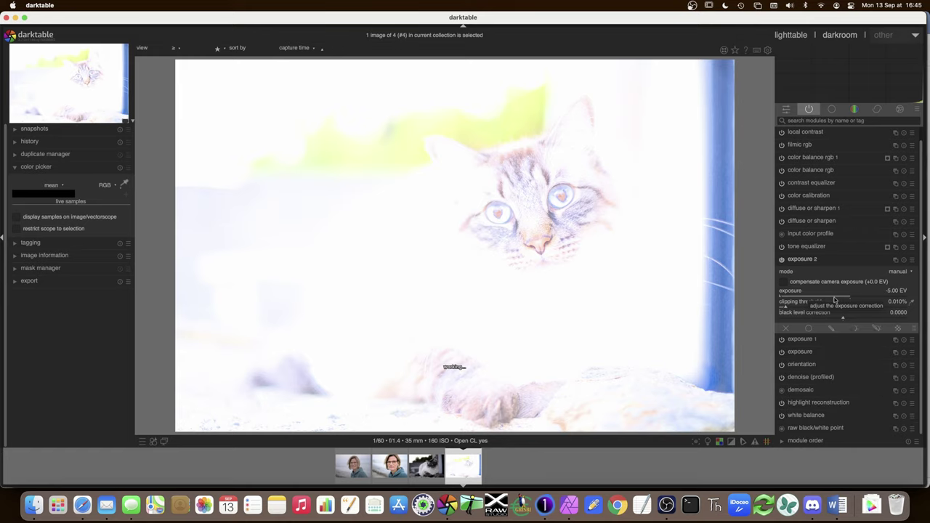